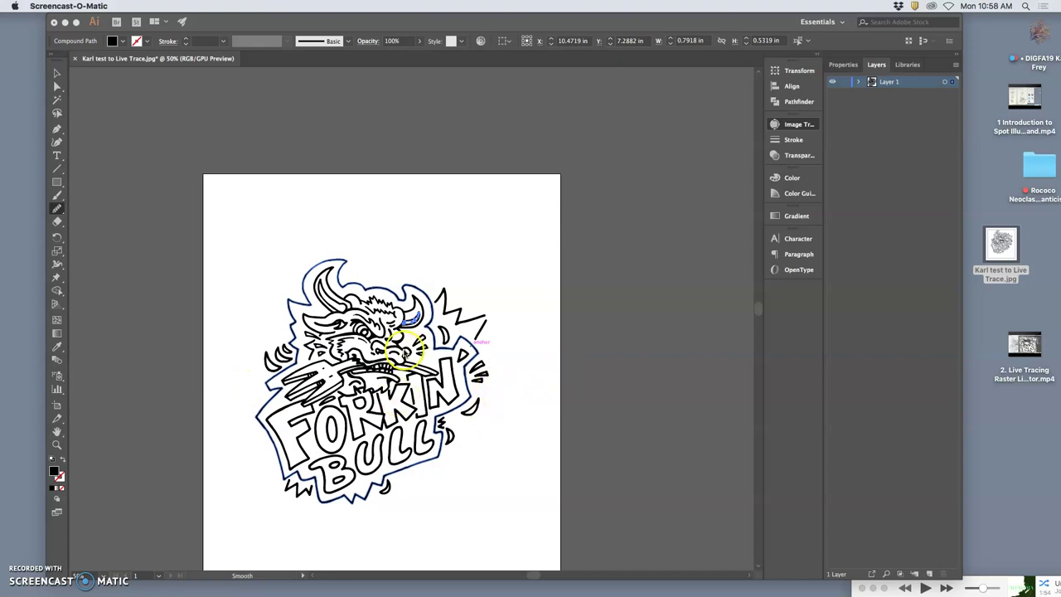
- Examine the anchor points of the traced line work around the bull's brow and horn at 600% magnification
{"action": "left_click", "coordinate": [534, 149]}
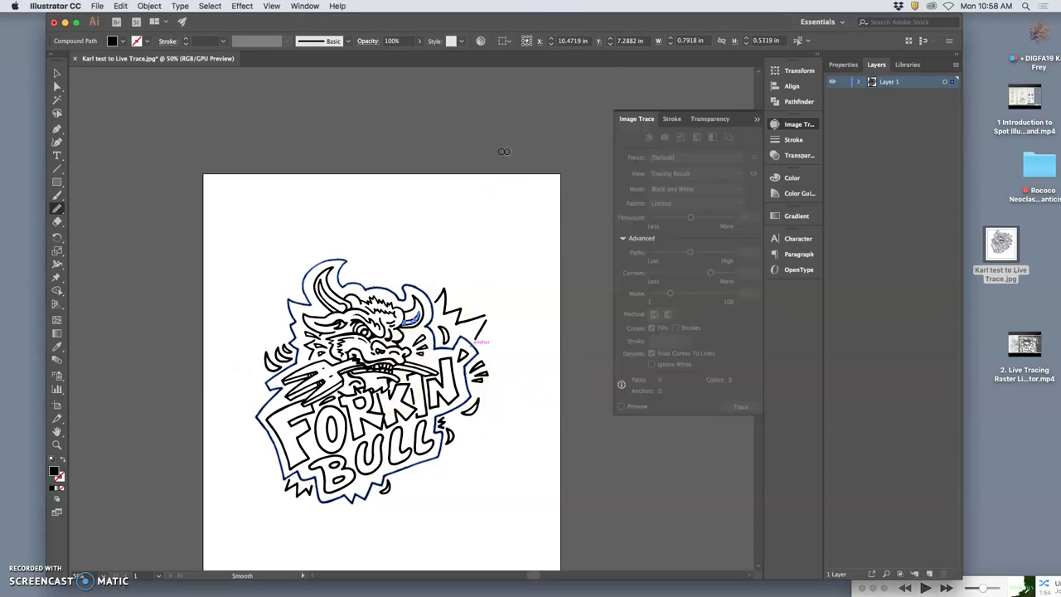
{"action": "key", "text": "super+equal"}
{"action": "key", "text": "super+equal"}
{"action": "key", "text": "super+equal"}
{"action": "key", "text": "super+equal"}
{"action": "key", "text": "super+equal"}
{"action": "key", "text": "super+equal"}
{"action": "key", "text": "super+equal"}
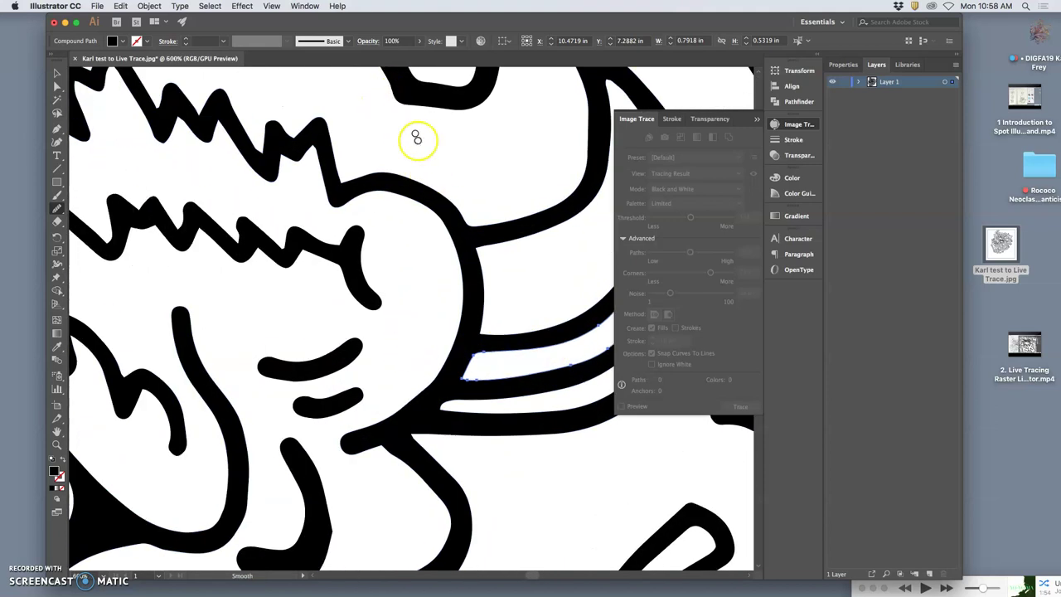
{"action": "scroll", "coordinate": [398, 203], "scroll_direction": "left", "scroll_amount": 2}
{"action": "key", "text": "a"}
{"action": "key", "text": "super+a"}
{"action": "scroll", "coordinate": [507, 217], "scroll_direction": "right", "scroll_amount": 5}
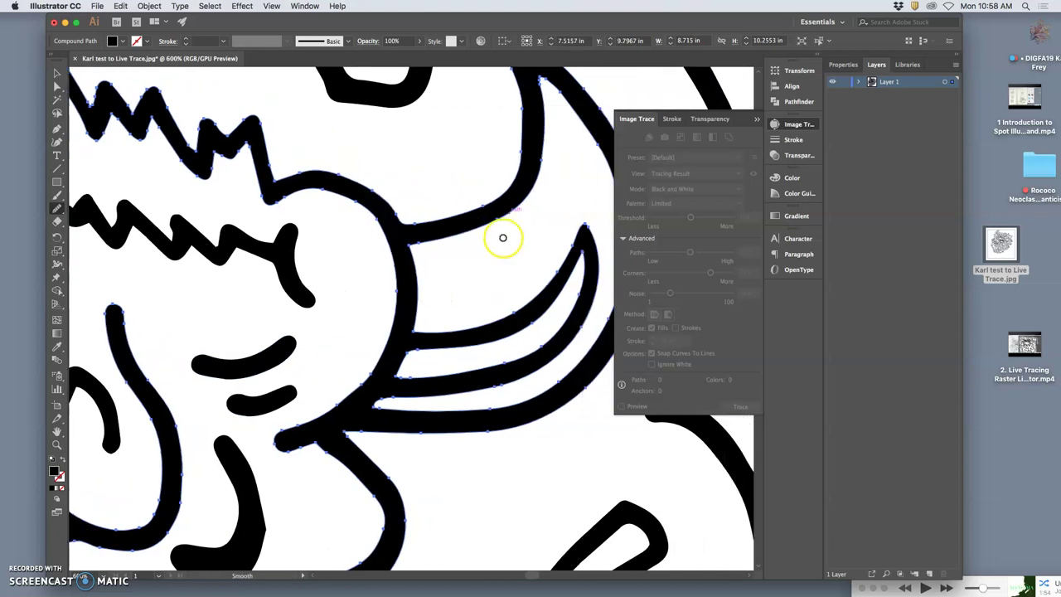
{"action": "scroll", "coordinate": [393, 224], "scroll_direction": "down", "scroll_amount": 10}
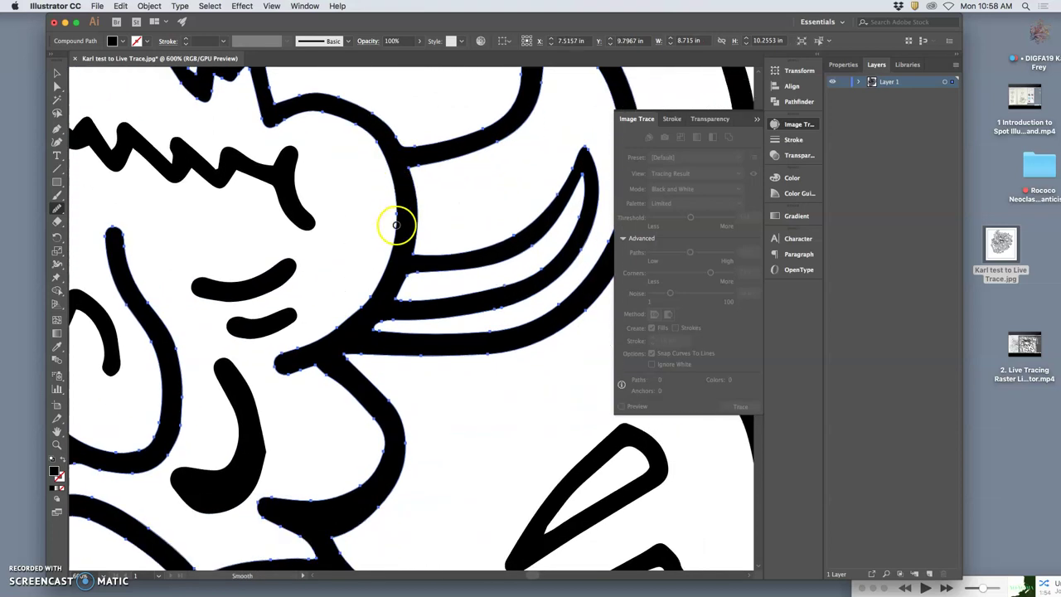
- Smooth the outer edge of the curved black mark beside the bull's eye using the Smooth tool
{"action": "left_click", "coordinate": [252, 191], "text": "super"}
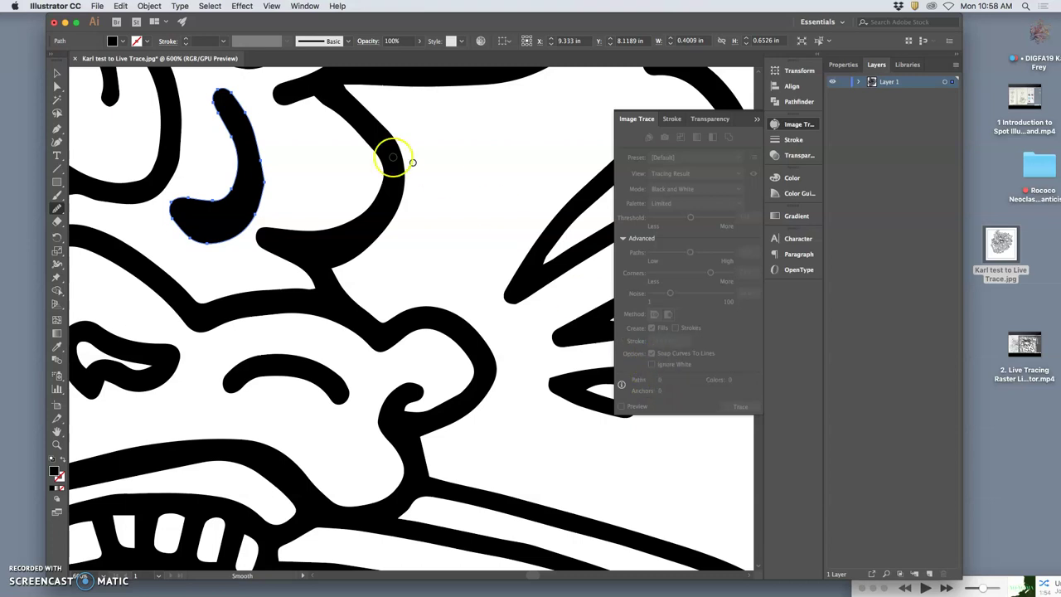
{"action": "left_click", "coordinate": [325, 164]}
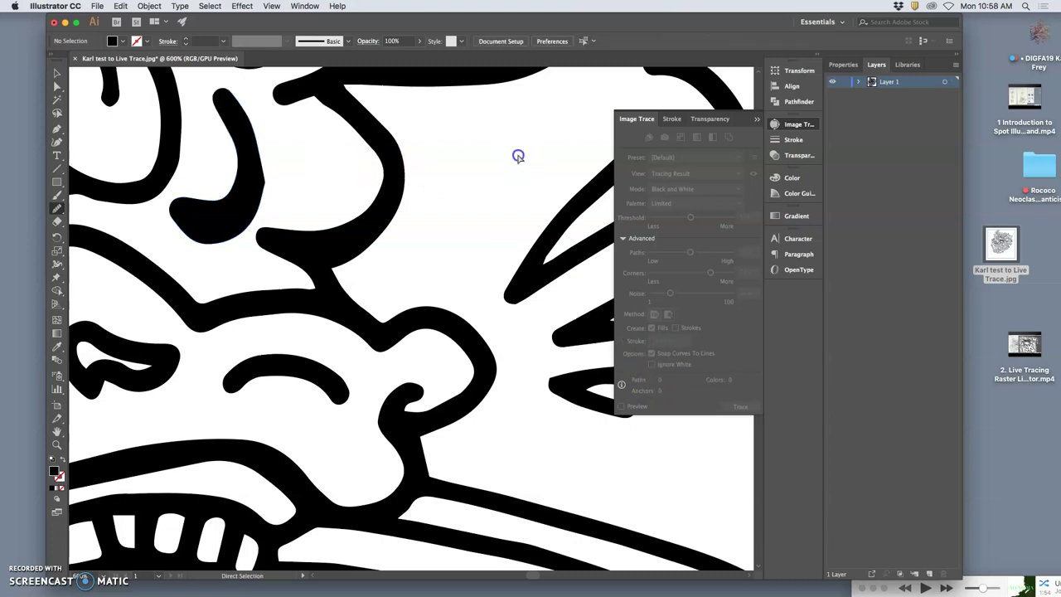
{"action": "left_click", "coordinate": [256, 182]}
{"action": "left_click", "coordinate": [238, 174]}
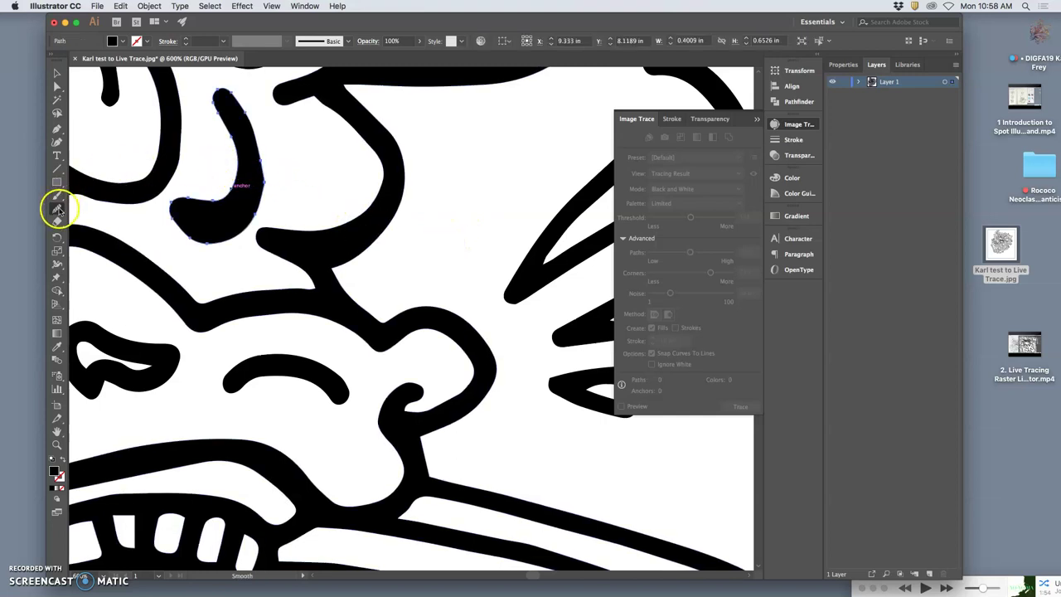
{"action": "left_click_drag", "start_coordinate": [240, 217], "coordinate": [256, 244]}
- Look over the traced outlines from the bull's face down to the BULL lettering for rough spots
{"action": "scroll", "coordinate": [265, 255], "scroll_direction": "down", "scroll_amount": 3}
{"action": "scroll", "coordinate": [265, 255], "scroll_direction": "left", "scroll_amount": 2}
{"action": "scroll", "coordinate": [258, 258], "scroll_direction": "down", "scroll_amount": 15}
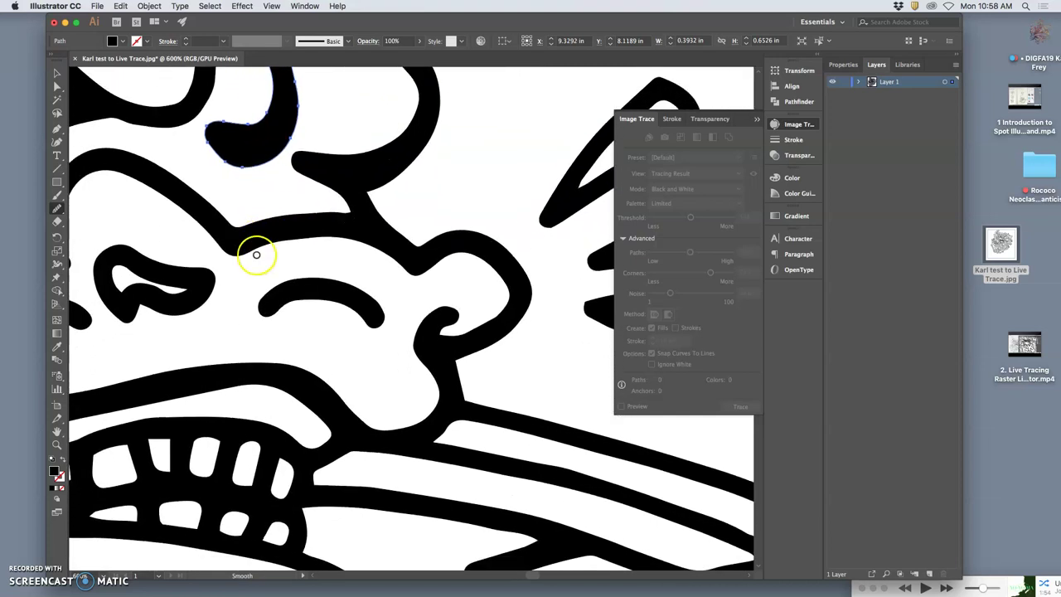
{"action": "scroll", "coordinate": [252, 251], "scroll_direction": "down", "scroll_amount": 8}
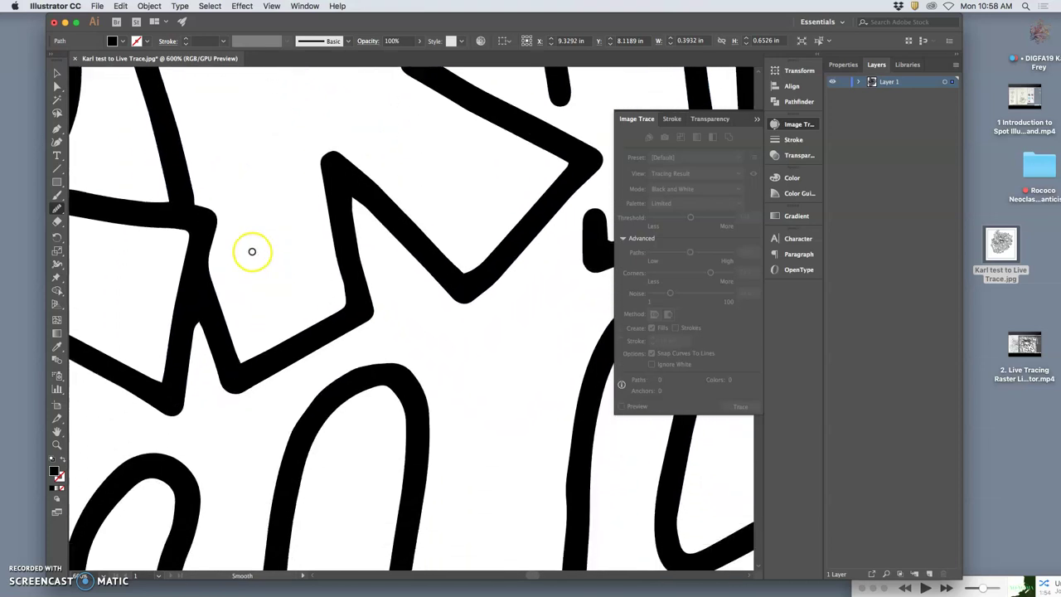
{"action": "scroll", "coordinate": [252, 251], "scroll_direction": "left", "scroll_amount": 1}
{"action": "scroll", "coordinate": [252, 251], "scroll_direction": "right", "scroll_amount": 5}
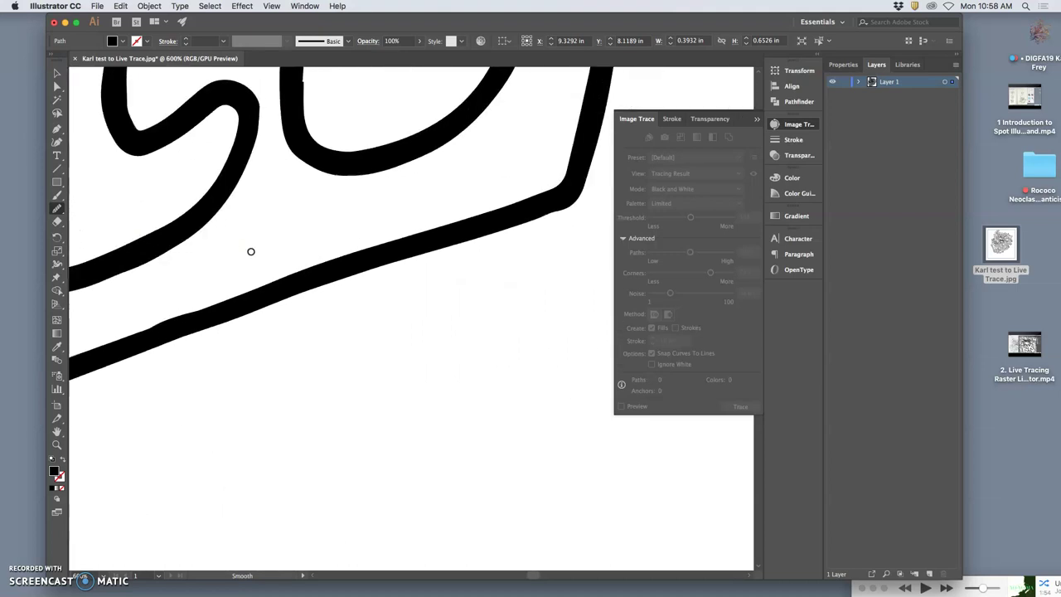
{"action": "scroll", "coordinate": [252, 251], "scroll_direction": "up", "scroll_amount": 2}
{"action": "scroll", "coordinate": [346, 180], "scroll_direction": "up", "scroll_amount": 5}
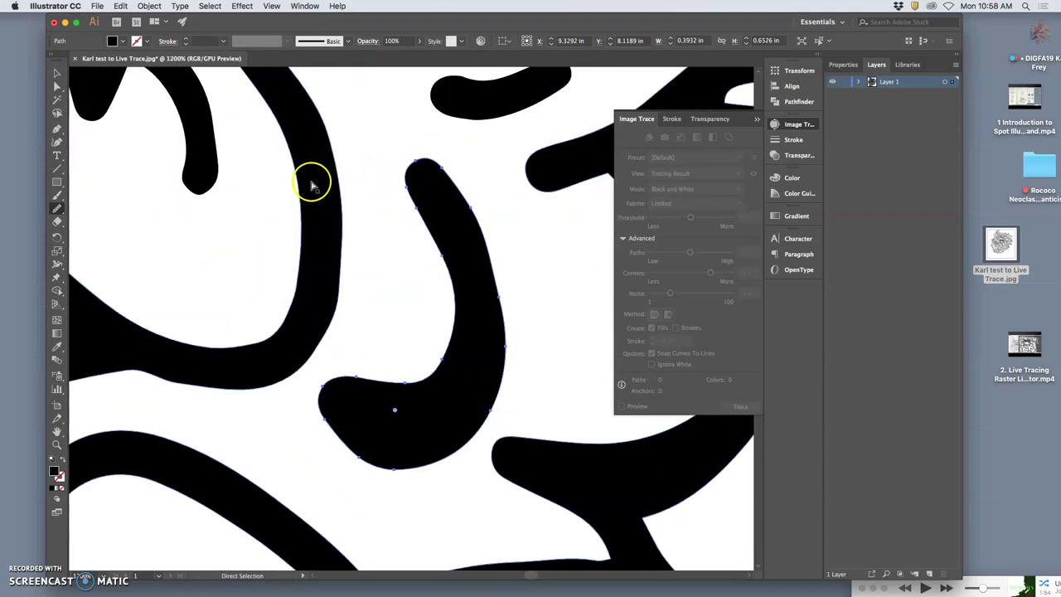
{"action": "scroll", "coordinate": [314, 207], "scroll_direction": "down", "scroll_amount": 8}
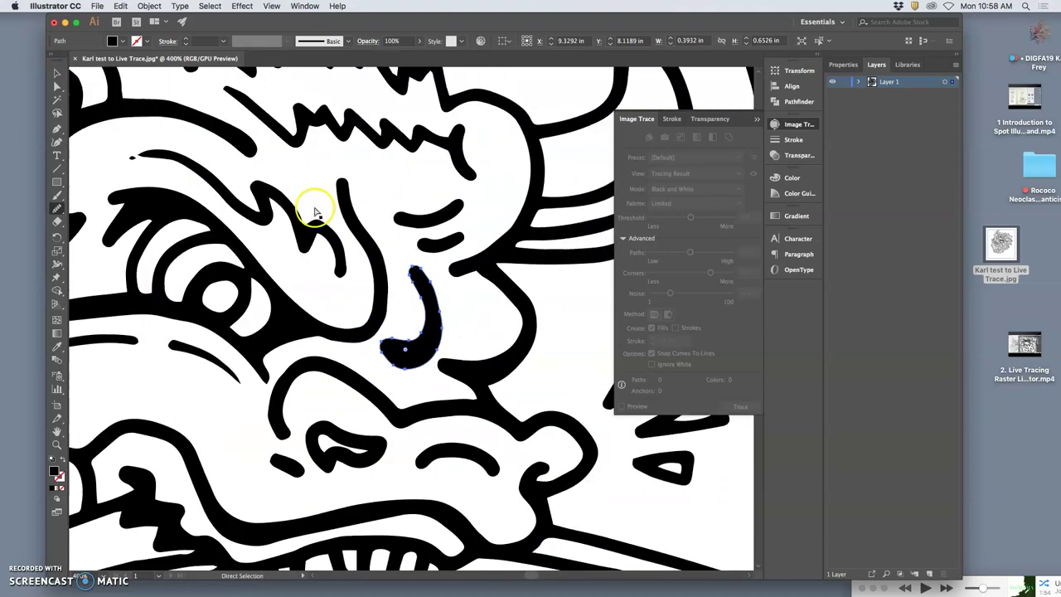
{"action": "scroll", "coordinate": [378, 270], "scroll_direction": "down", "scroll_amount": 2}
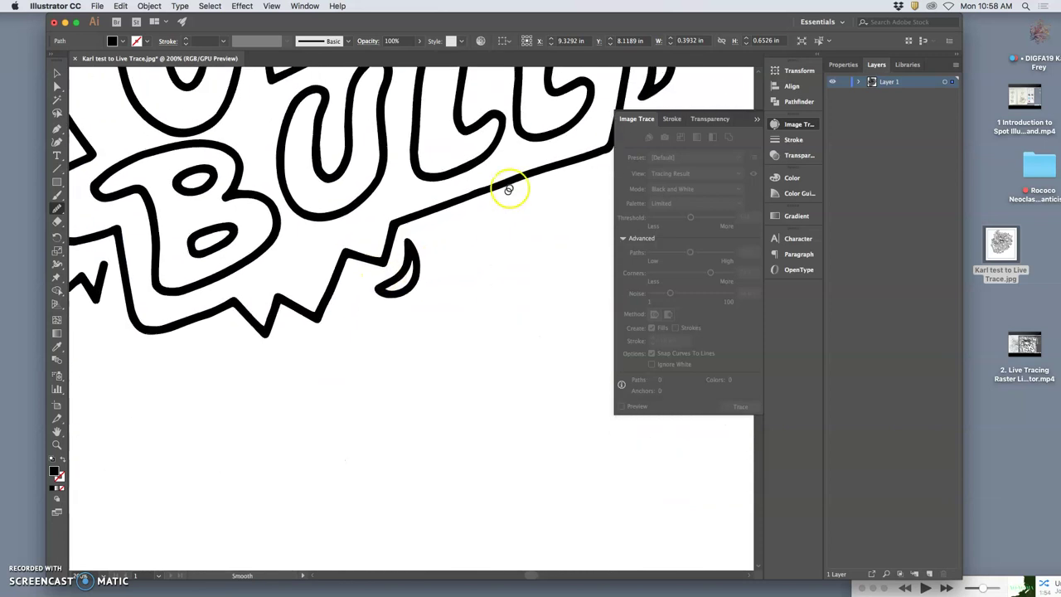
- Smooth out the notch on the inner edge of the last L's stem, near its base
{"action": "scroll", "coordinate": [508, 190], "scroll_direction": "up", "scroll_amount": 3}
{"action": "left_click", "coordinate": [520, 197]}
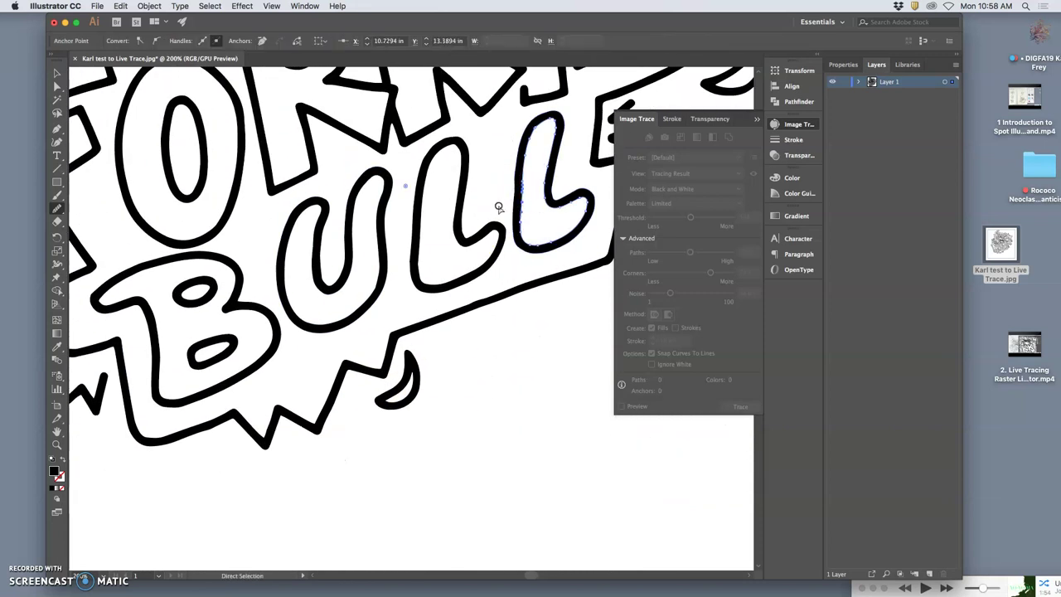
{"action": "scroll", "coordinate": [498, 211], "scroll_direction": "up", "scroll_amount": 3}
{"action": "scroll", "coordinate": [464, 251], "scroll_direction": "up", "scroll_amount": 5}
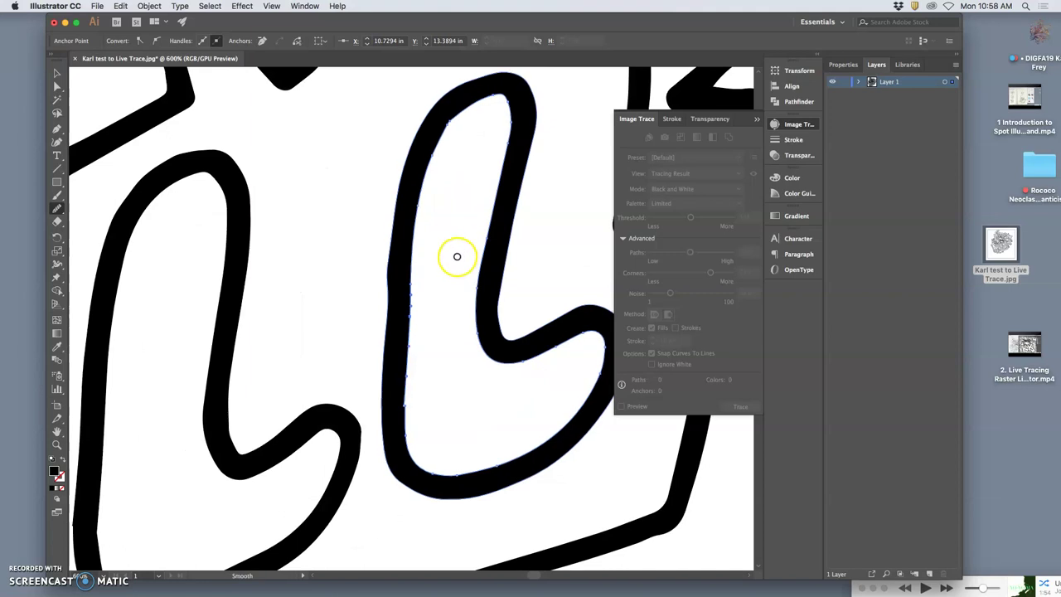
{"action": "scroll", "coordinate": [440, 323], "scroll_direction": "down", "scroll_amount": 5}
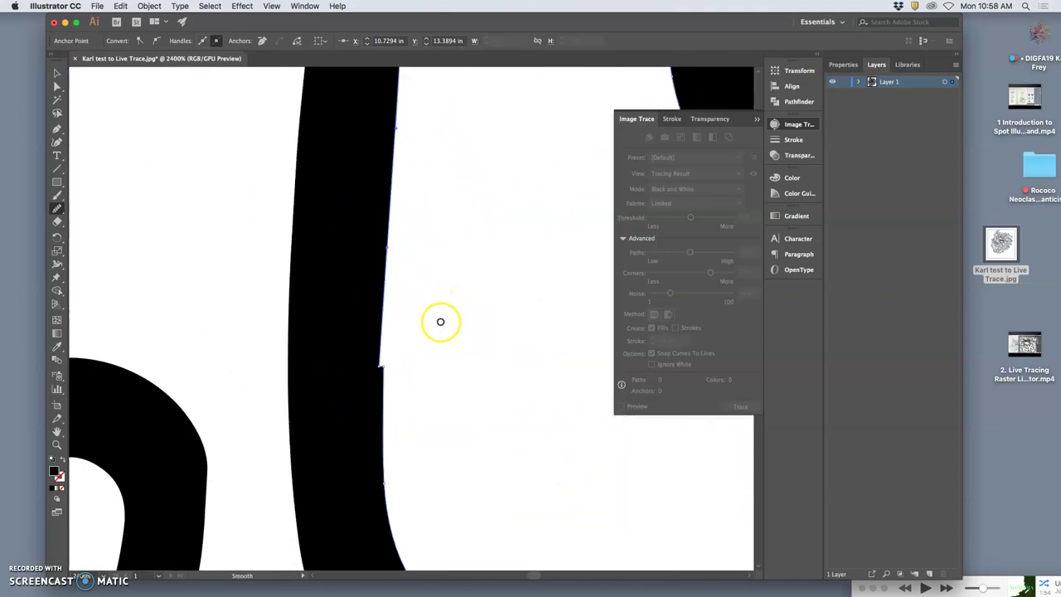
{"action": "left_click", "coordinate": [387, 265]}
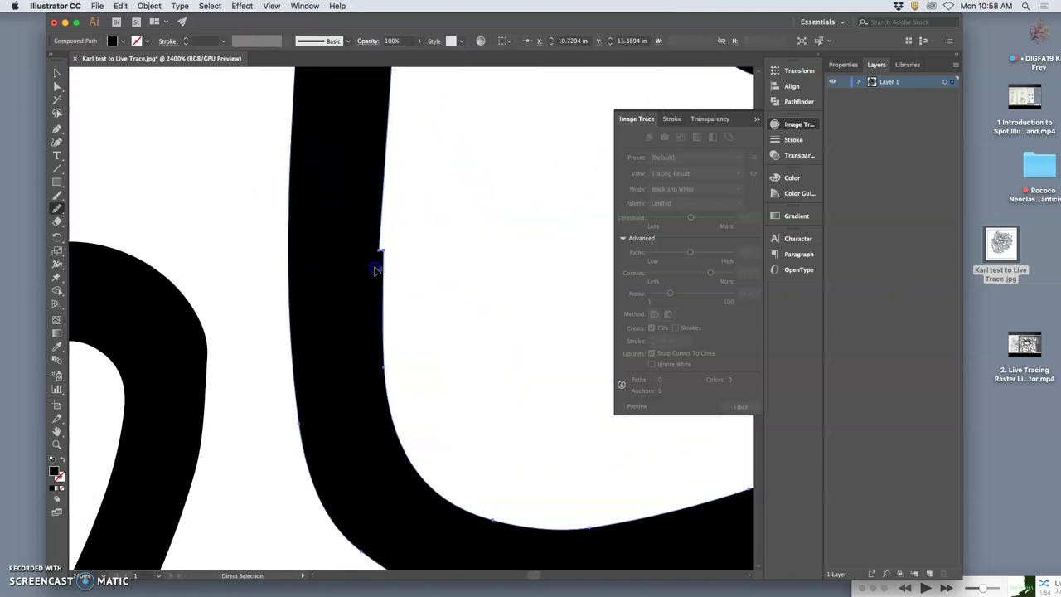
{"action": "left_click", "coordinate": [406, 251], "text": "super"}
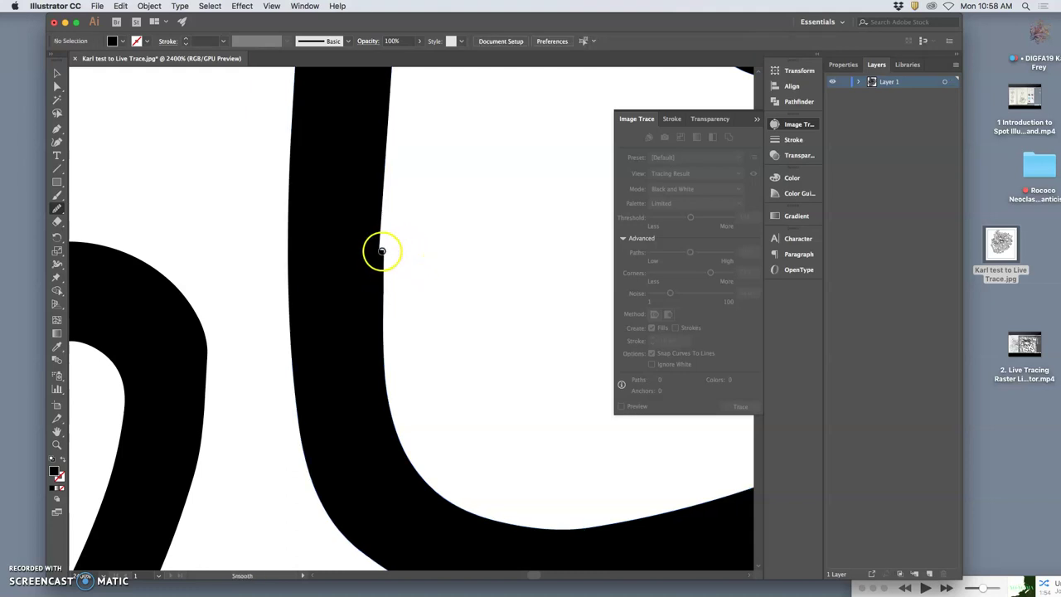
{"action": "left_click", "coordinate": [367, 279], "text": "super"}
{"action": "left_click", "coordinate": [377, 251], "text": "super"}
{"action": "mouse_move", "coordinate": [379, 323]}
{"action": "left_mouse_down"}
{"action": "mouse_move", "coordinate": [382, 232]}
{"action": "mouse_move", "coordinate": [383, 299]}
{"action": "mouse_move", "coordinate": [367, 334]}
{"action": "mouse_move", "coordinate": [378, 230]}
{"action": "mouse_move", "coordinate": [372, 380]}
{"action": "left_mouse_up"}
{"action": "mouse_move", "coordinate": [378, 268]}
{"action": "left_mouse_down"}
{"action": "mouse_move", "coordinate": [391, 151]}
{"action": "mouse_move", "coordinate": [375, 363]}
{"action": "left_mouse_up"}
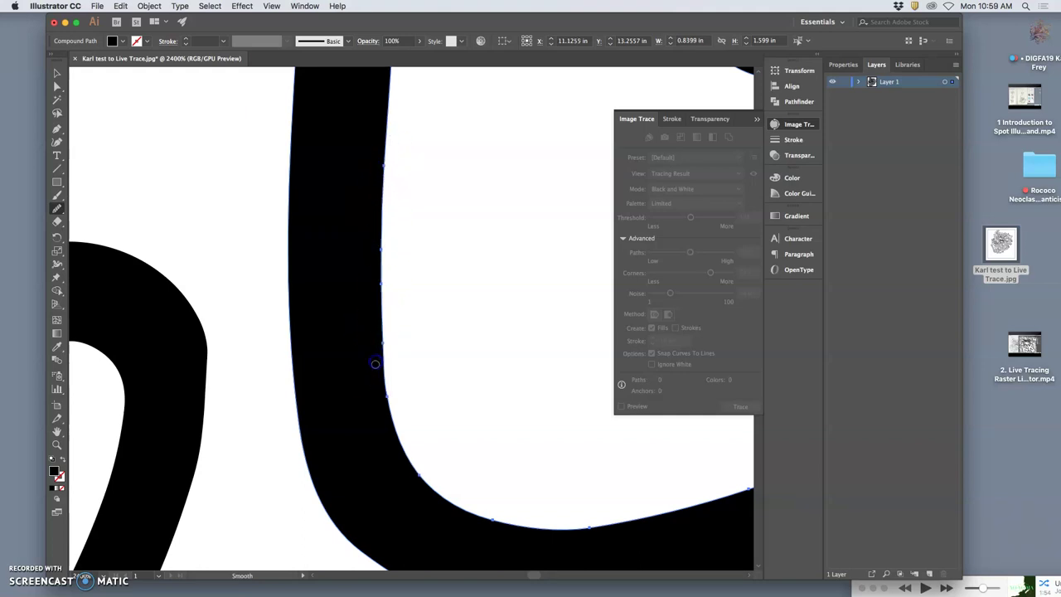
- Smooth the uneven outer edge along the stem of the last L in BULL
{"action": "scroll", "coordinate": [432, 315], "scroll_direction": "up", "scroll_amount": 10}
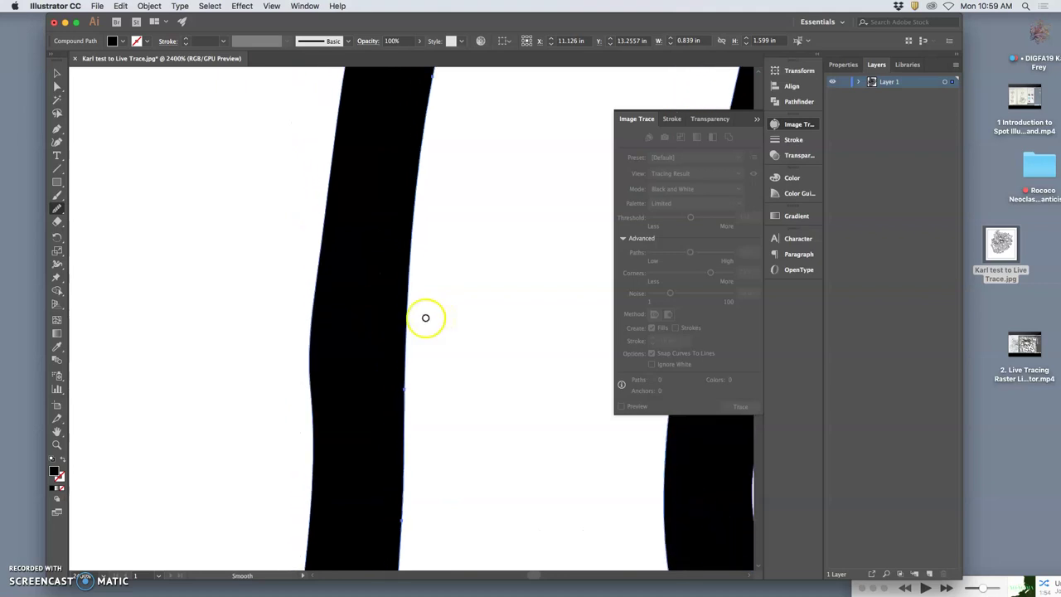
{"action": "mouse_move", "coordinate": [324, 240]}
{"action": "left_mouse_down"}
{"action": "mouse_move", "coordinate": [313, 448]}
{"action": "mouse_move", "coordinate": [329, 274]}
{"action": "mouse_move", "coordinate": [322, 242]}
{"action": "mouse_move", "coordinate": [301, 509]}
{"action": "left_mouse_up"}
{"action": "mouse_move", "coordinate": [324, 419]}
{"action": "left_mouse_down"}
{"action": "mouse_move", "coordinate": [324, 274]}
{"action": "mouse_move", "coordinate": [304, 563]}
{"action": "left_mouse_up"}
{"action": "key", "text": "super+minus"}
{"action": "key", "text": "super+minus"}
{"action": "key", "text": "super+minus"}
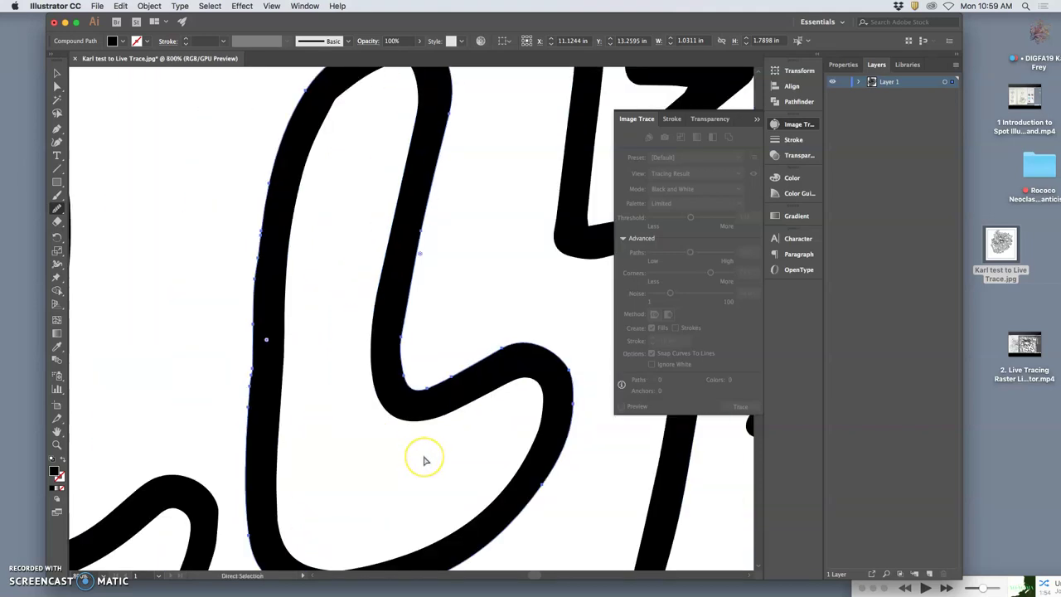
- Smooth the inner curve at the head of the last L and touch up the bump on its outer stem edge
{"action": "scroll", "coordinate": [424, 460], "scroll_direction": "right", "scroll_amount": 3}
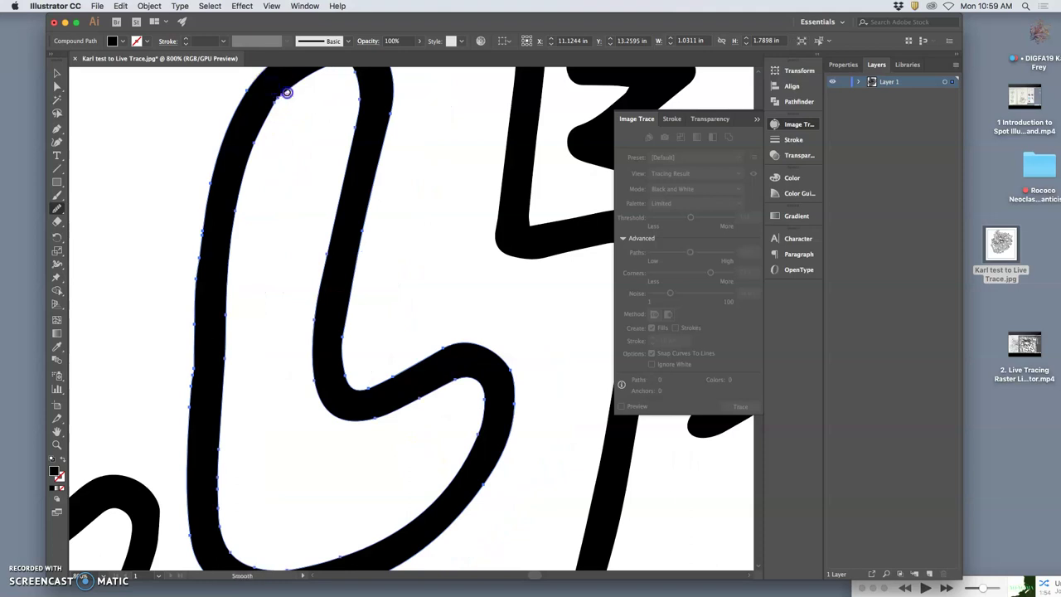
{"action": "scroll", "coordinate": [367, 336], "scroll_direction": "down", "scroll_amount": 1}
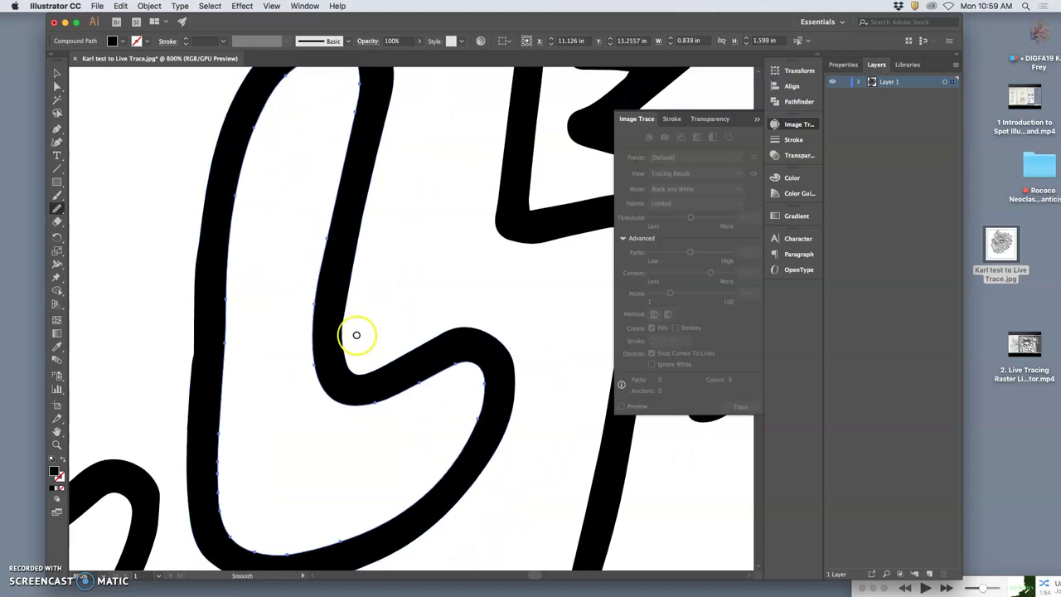
{"action": "left_click", "coordinate": [193, 320], "text": "super"}
{"action": "left_click_drag", "start_coordinate": [186, 407], "coordinate": [186, 407]}
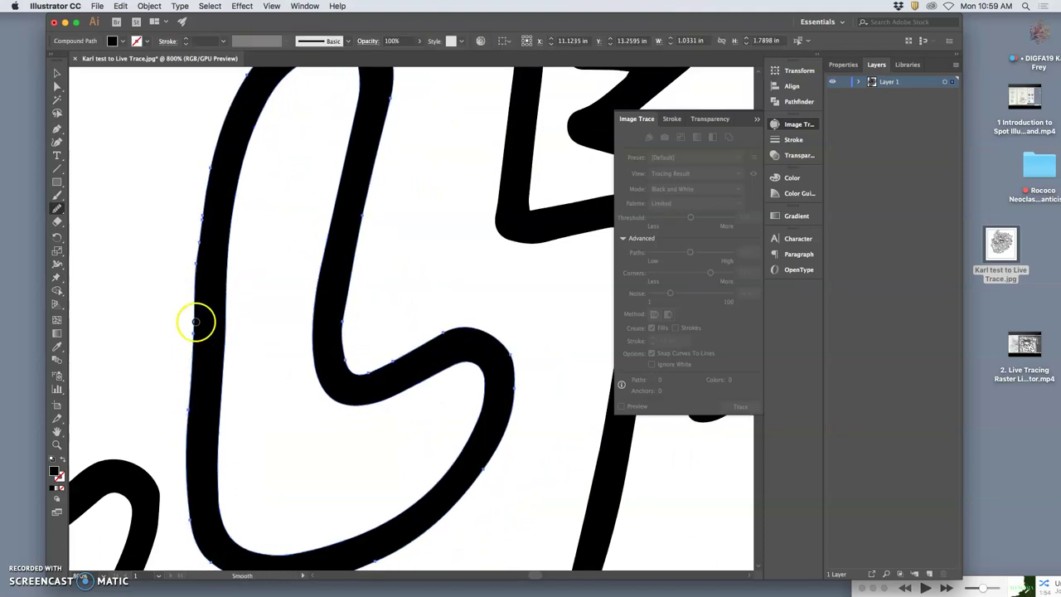
- Smooth the outside corner of the border below the last L of BULL
{"action": "scroll", "coordinate": [208, 310], "scroll_direction": "up", "scroll_amount": 5}
{"action": "scroll", "coordinate": [223, 310], "scroll_direction": "right", "scroll_amount": 7}
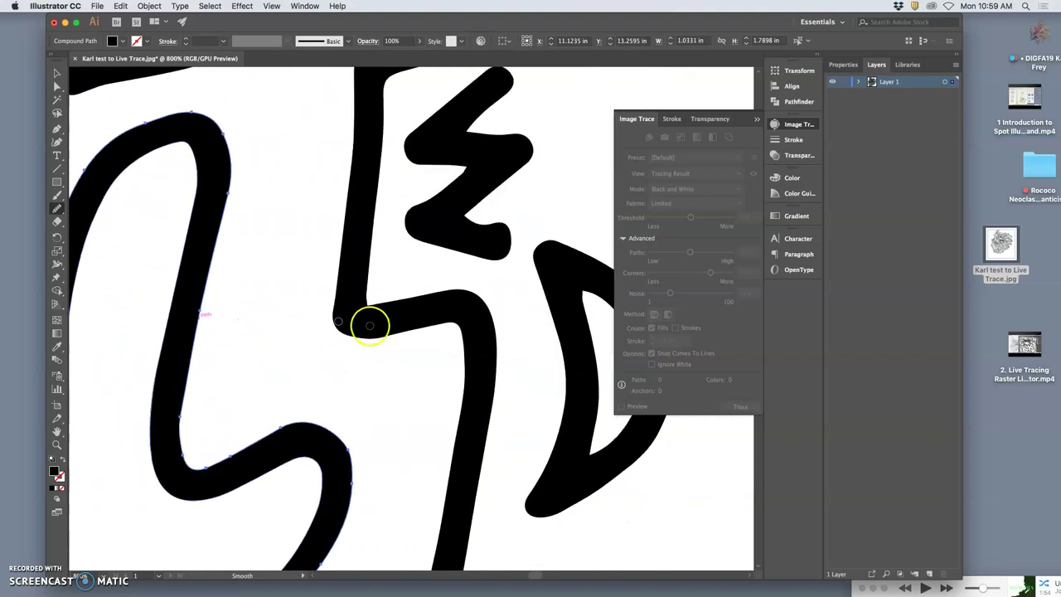
{"action": "scroll", "coordinate": [450, 415], "scroll_direction": "down", "scroll_amount": 8}
{"action": "scroll", "coordinate": [452, 414], "scroll_direction": "down", "scroll_amount": 2}
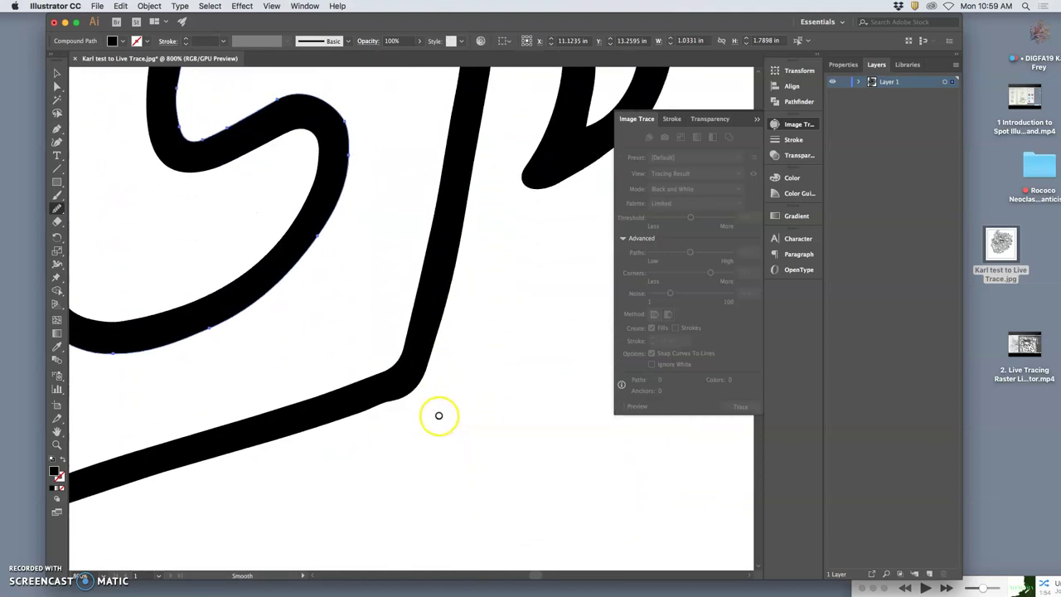
{"action": "left_click", "coordinate": [404, 384], "text": "super"}
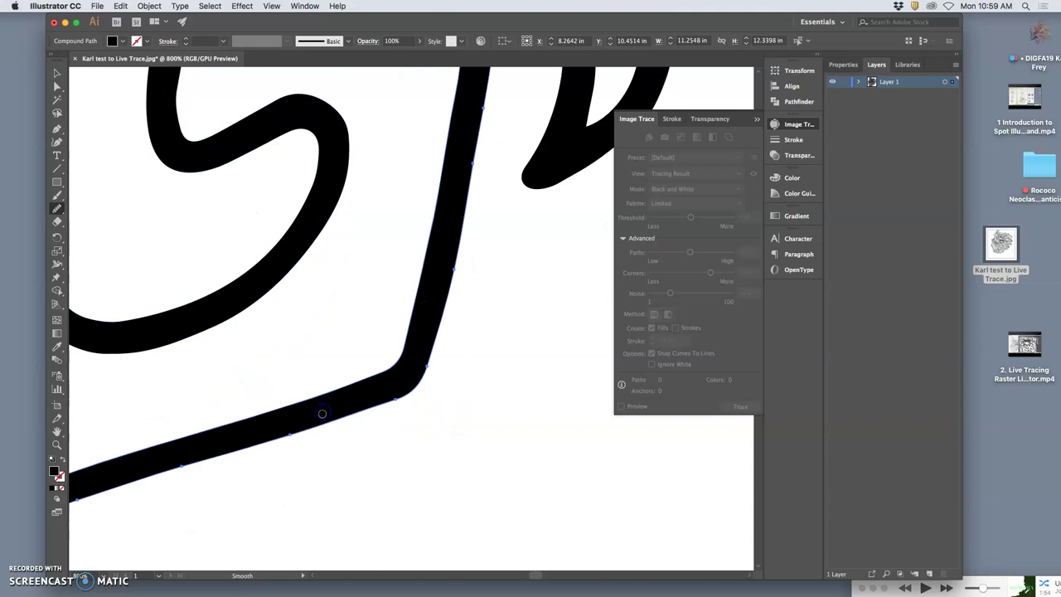
- Smooth the kink low on the stem of the first L in BULL and the bend where its foot begins
{"action": "scroll", "coordinate": [285, 421], "scroll_direction": "left", "scroll_amount": 10}
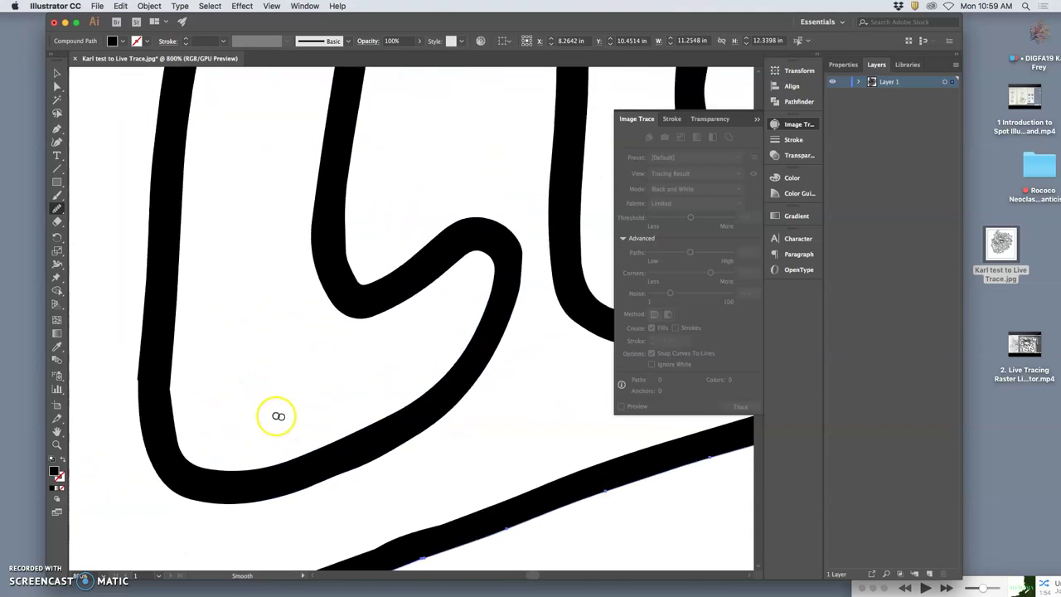
{"action": "left_click", "coordinate": [174, 372]}
{"action": "key", "text": "super"}
{"action": "scroll", "coordinate": [241, 372], "scroll_direction": "up", "scroll_amount": 5}
{"action": "key", "text": "super"}
{"action": "left_click_drag", "start_coordinate": [325, 356], "coordinate": [349, 274]}
{"action": "left_click_drag", "start_coordinate": [371, 394], "coordinate": [334, 367]}
{"action": "key", "text": "super"}
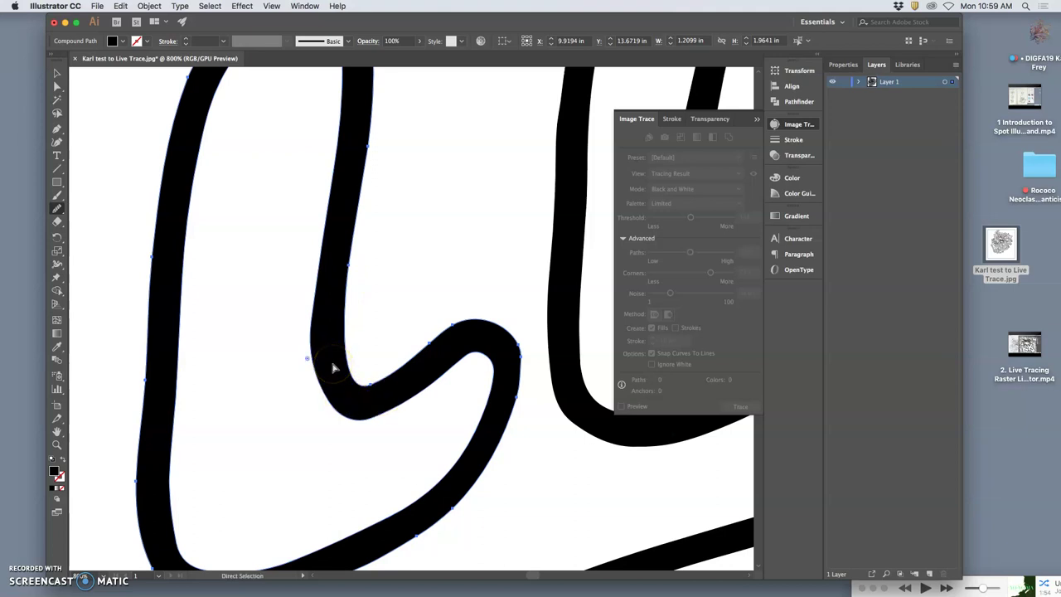
{"action": "left_click_drag", "start_coordinate": [315, 301], "coordinate": [322, 402]}
{"action": "scroll", "coordinate": [278, 408], "scroll_direction": "up", "scroll_amount": 1}
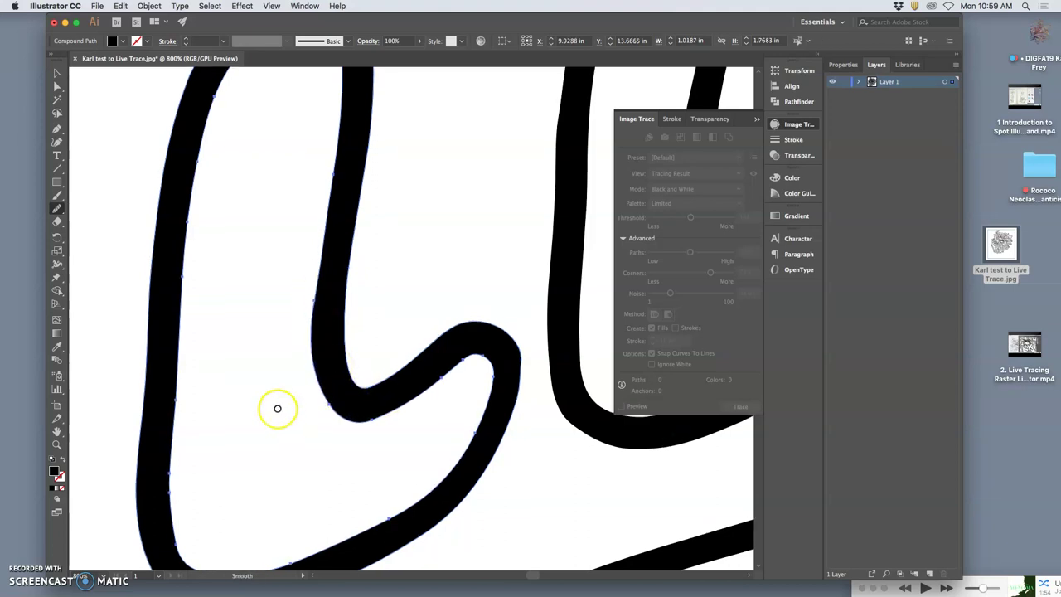
- Smooth the outline along the upper part of the U's right arm
{"action": "scroll", "coordinate": [277, 408], "scroll_direction": "up", "scroll_amount": 3}
{"action": "scroll", "coordinate": [267, 402], "scroll_direction": "down", "scroll_amount": 10}
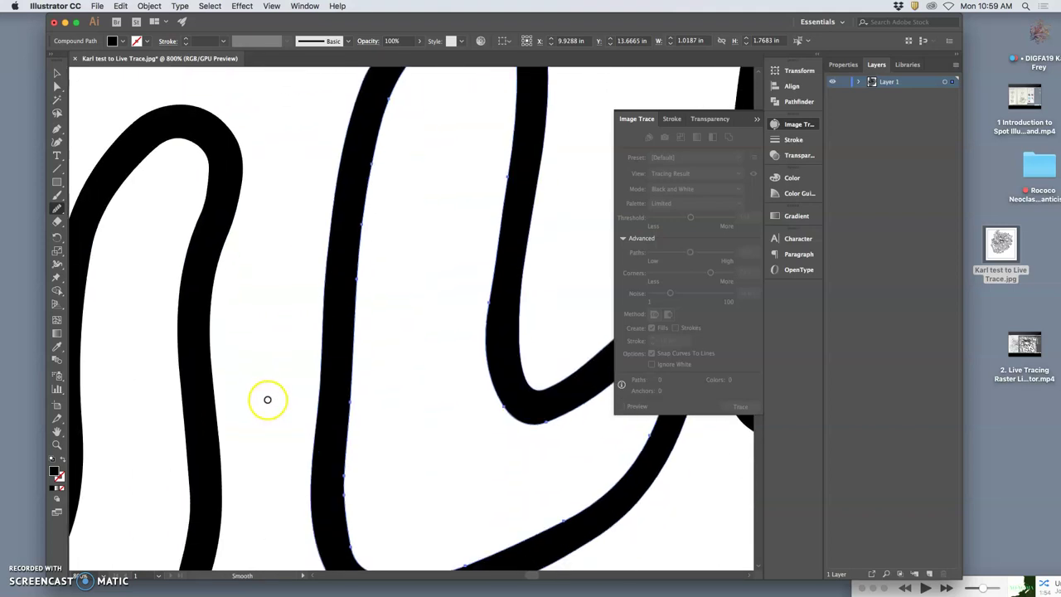
{"action": "left_click", "coordinate": [194, 266], "text": "super"}
{"action": "left_click_drag", "start_coordinate": [185, 250], "coordinate": [151, 310]}
{"action": "scroll", "coordinate": [184, 323], "scroll_direction": "left", "scroll_amount": 10}
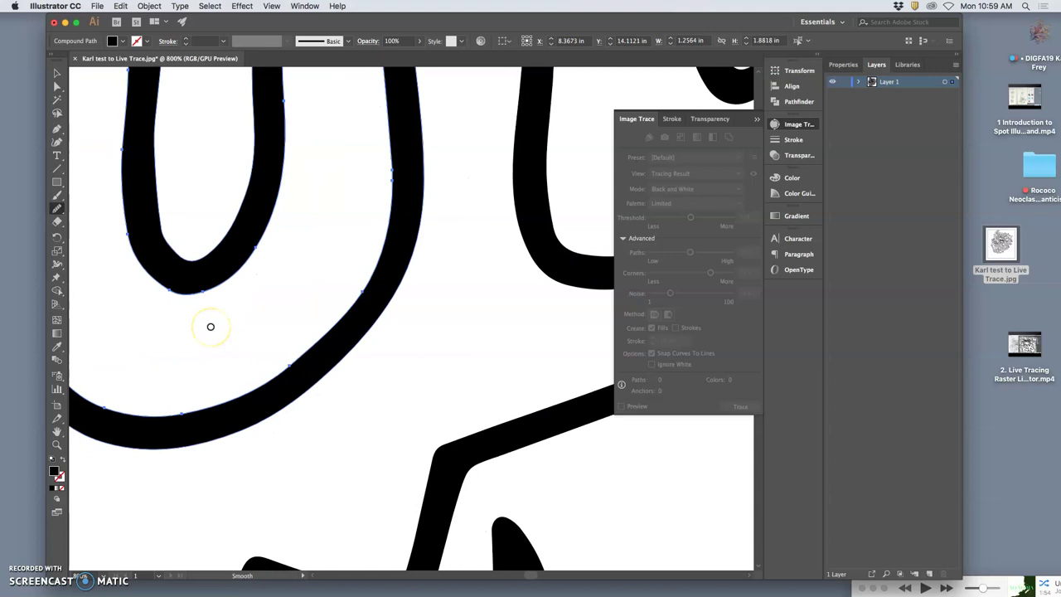
- Smooth both edges of the line forming the inner bowl of the U in BULL
{"action": "left_click", "coordinate": [246, 240], "text": "super"}
{"action": "left_click_drag", "start_coordinate": [256, 147], "coordinate": [251, 181]}
{"action": "left_click_drag", "start_coordinate": [266, 251], "coordinate": [278, 260]}
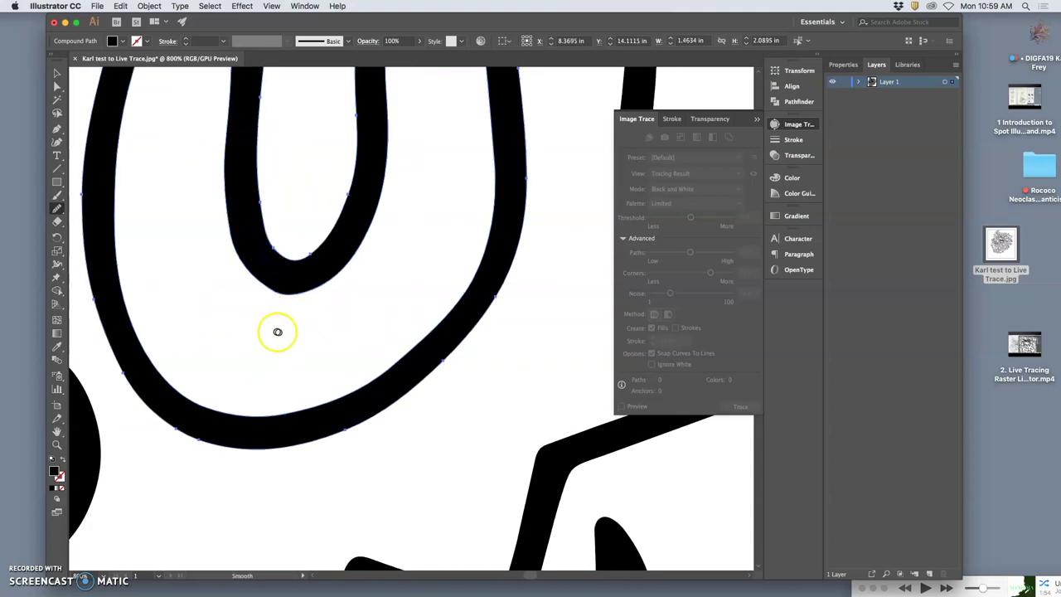
{"action": "scroll", "coordinate": [278, 332], "scroll_direction": "down", "scroll_amount": 2}
{"action": "mouse_move", "coordinate": [237, 176]}
{"action": "left_mouse_down"}
{"action": "mouse_move", "coordinate": [252, 222]}
{"action": "mouse_move", "coordinate": [282, 239]}
{"action": "left_mouse_up"}
- Review the smoothed outlines of the BULL lettering up close and the whole Forkin Bull artwork on its page
{"action": "scroll", "coordinate": [260, 339], "scroll_direction": "down", "scroll_amount": 8}
{"action": "scroll", "coordinate": [261, 336], "scroll_direction": "up", "scroll_amount": 10}
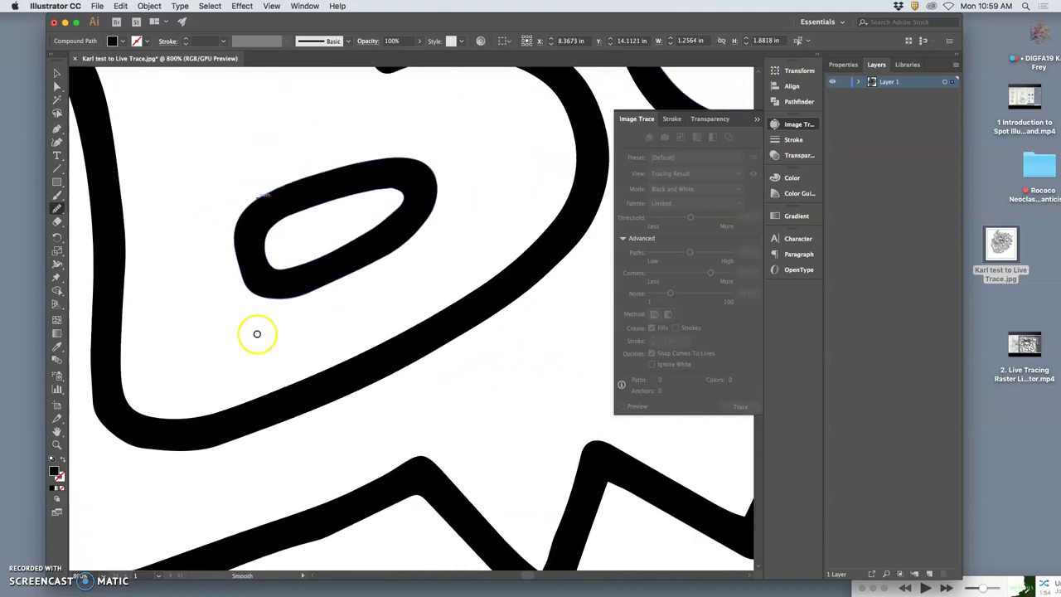
{"action": "scroll", "coordinate": [257, 333], "scroll_direction": "left", "scroll_amount": 5}
{"action": "scroll", "coordinate": [310, 322], "scroll_direction": "up", "scroll_amount": 10}
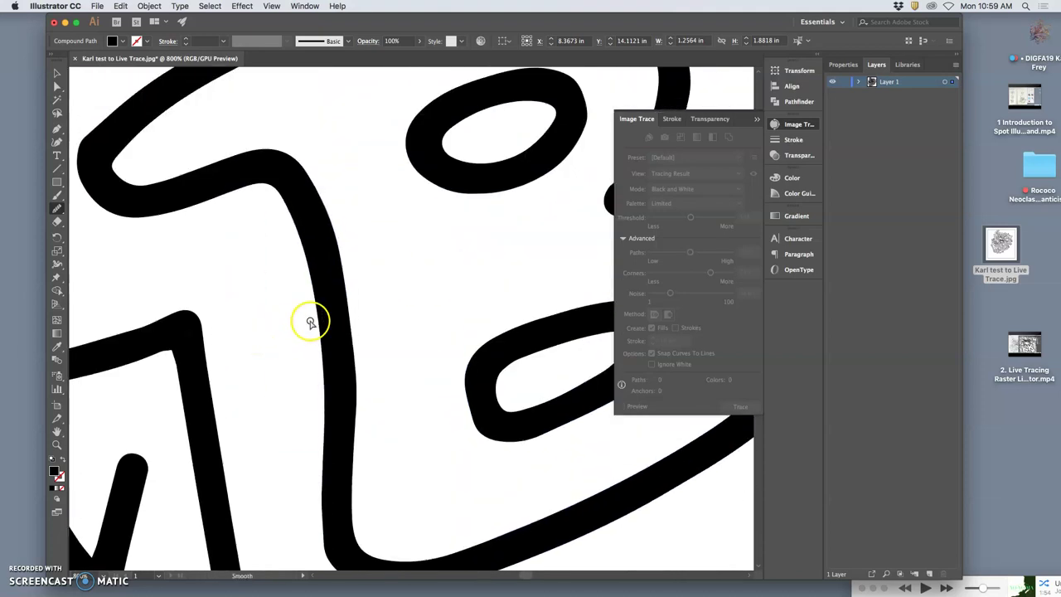
{"action": "scroll", "coordinate": [309, 323], "scroll_direction": "up", "scroll_amount": 2}
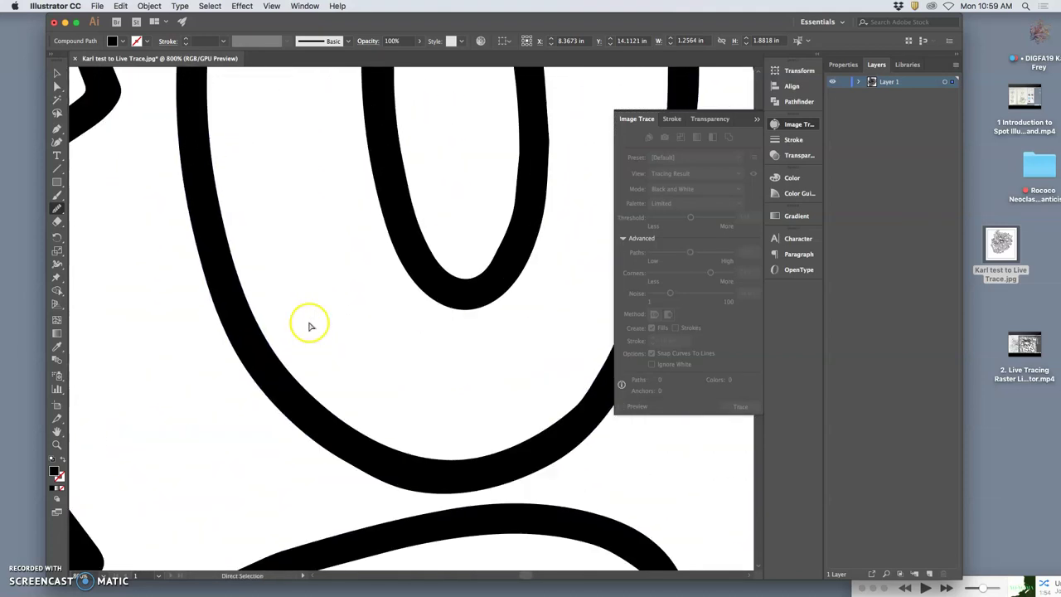
{"action": "key", "text": "super+minus"}
{"action": "key", "text": "super+minus"}
{"action": "key", "text": "super+minus"}
{"action": "key", "text": "super+minus"}
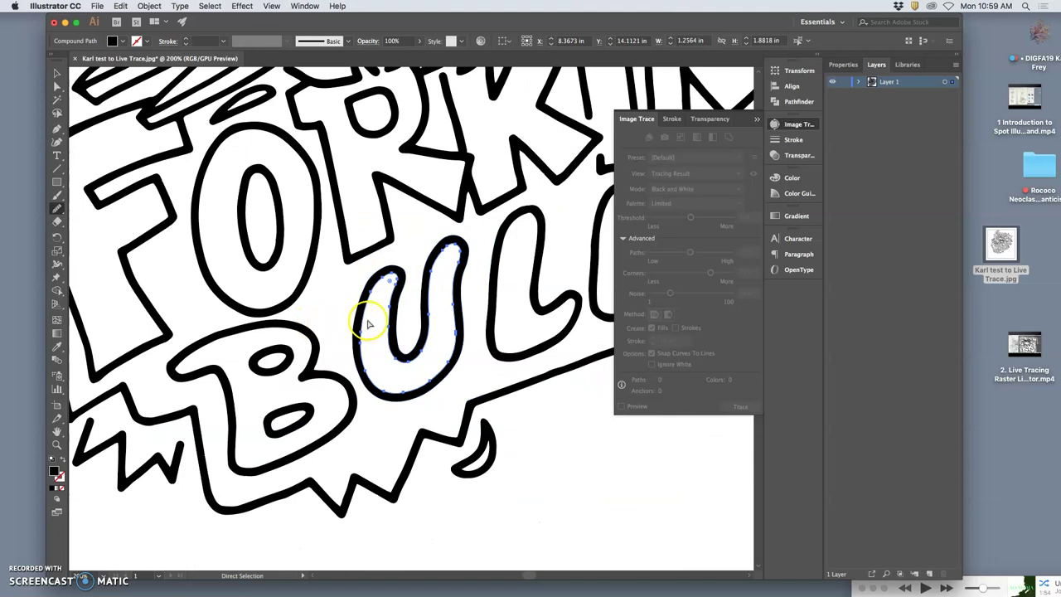
{"action": "key", "text": "super+minus"}
{"action": "key", "text": "super+minus"}
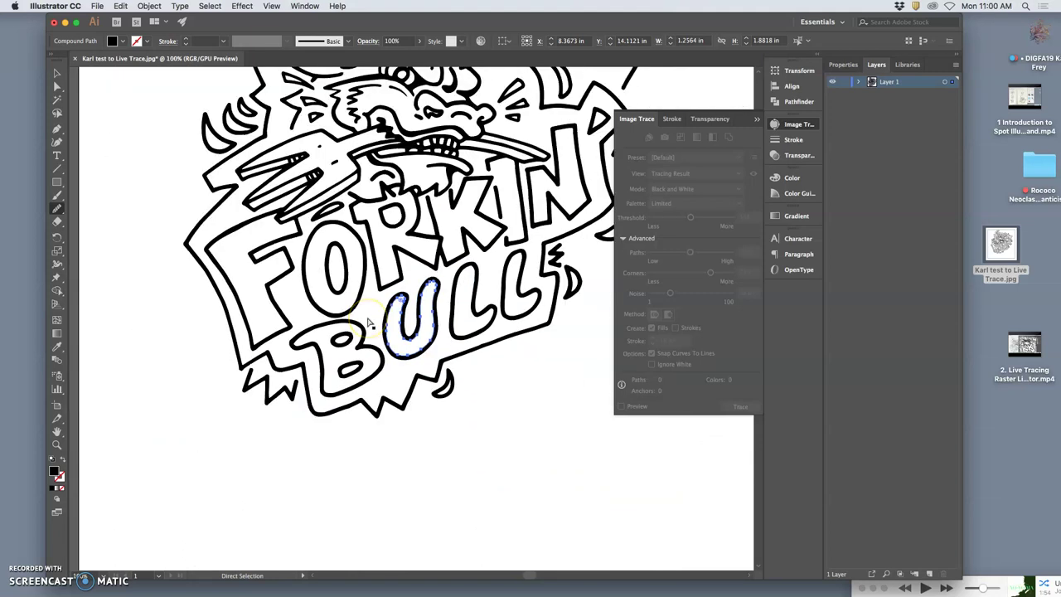
{"action": "key", "text": "super+minus"}
{"action": "scroll", "coordinate": [464, 307], "scroll_direction": "up", "scroll_amount": 5}
{"action": "key", "text": "super+plus"}
{"action": "key", "text": "super+plus"}
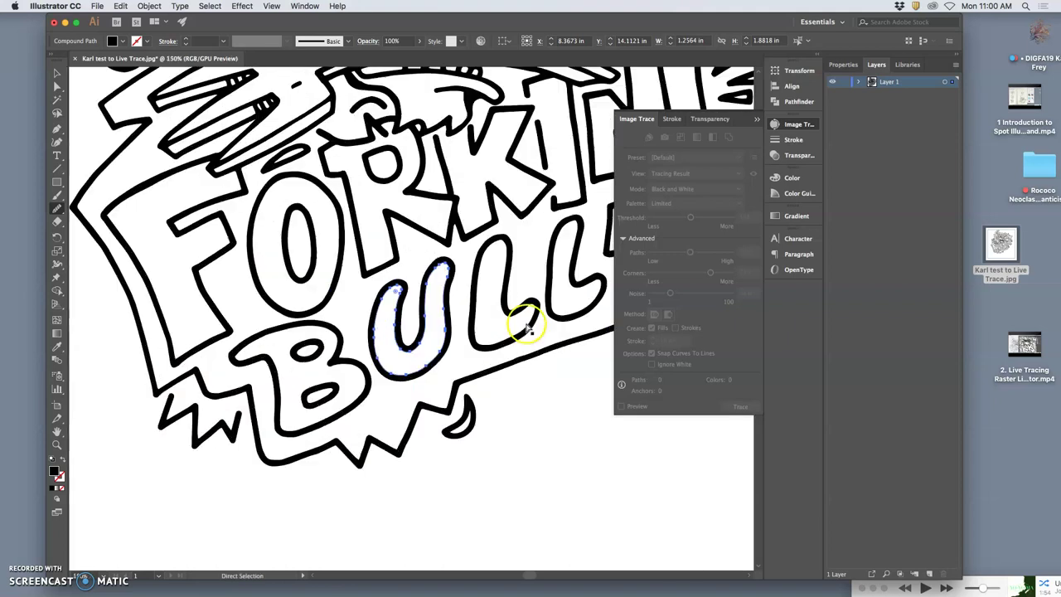
{"action": "key", "text": "super+minus"}
{"action": "key", "text": "super+minus"}
{"action": "key", "text": "super+minus"}
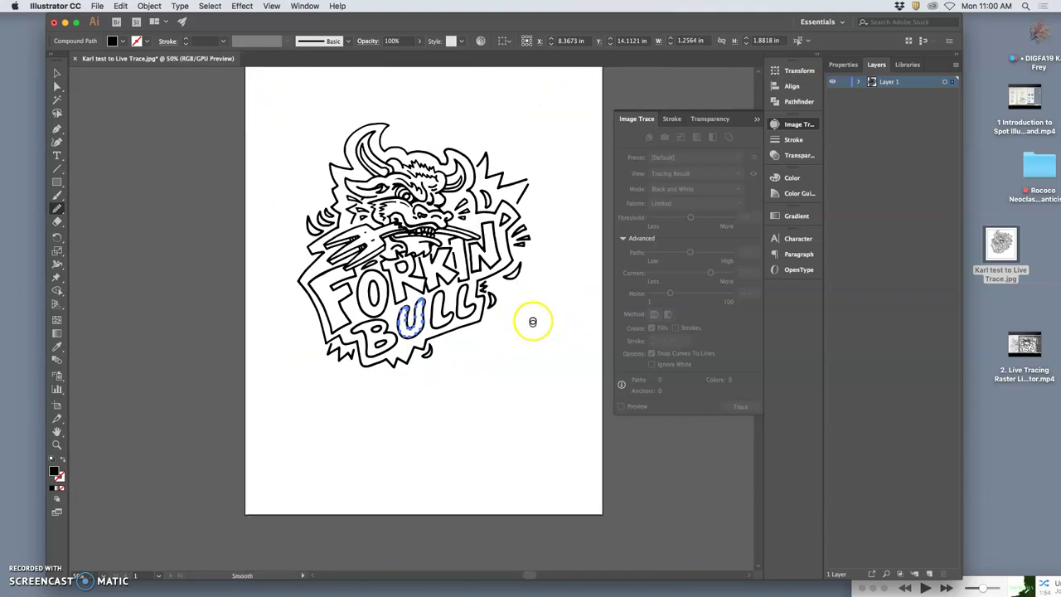
- Save the artwork to the Desktop in Illustrator EPS format, naming it with the artist's first name followed by "Assign 7 Line Art"
{"action": "left_click", "coordinate": [91, 6]}
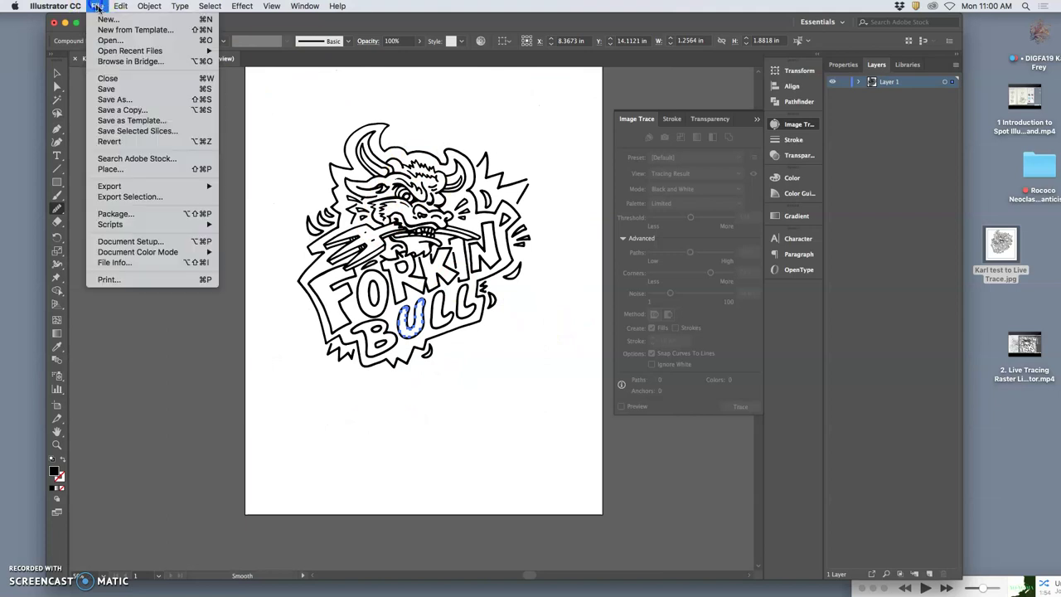
{"action": "left_click", "coordinate": [133, 100]}
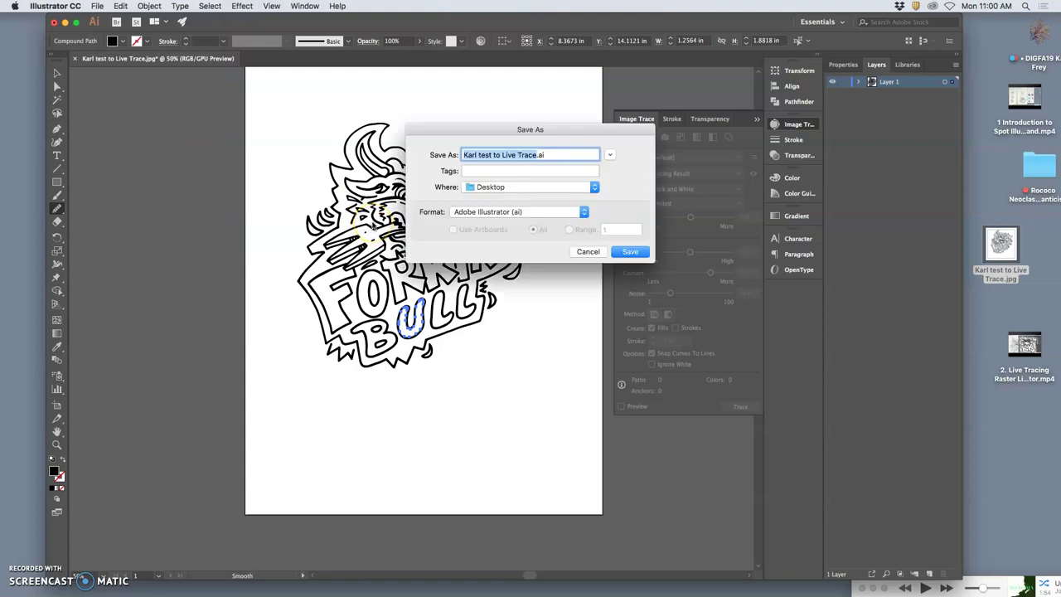
{"action": "left_click", "coordinate": [514, 213]}
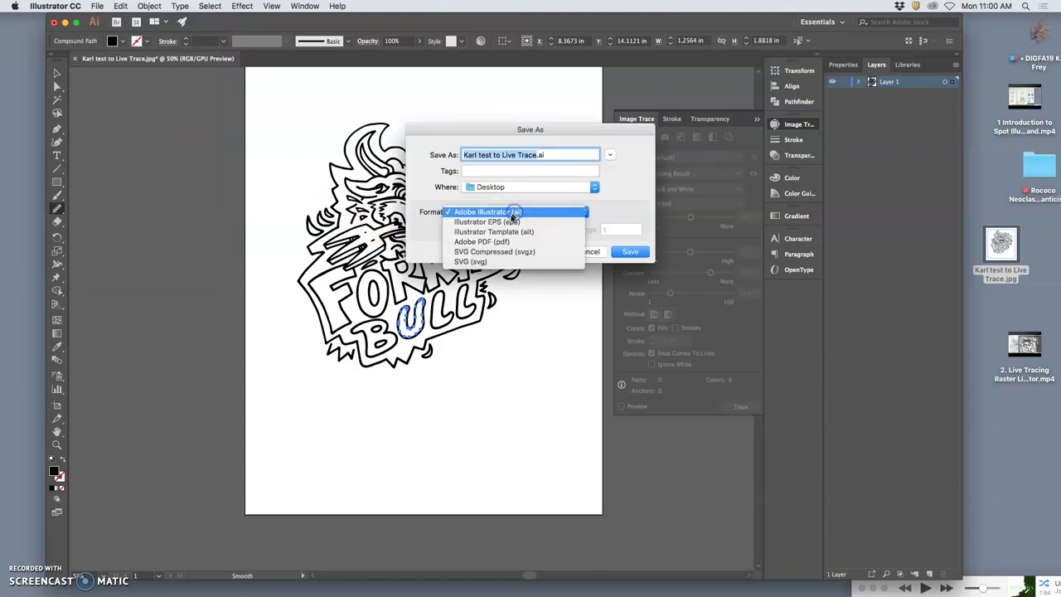
{"action": "left_click", "coordinate": [504, 218]}
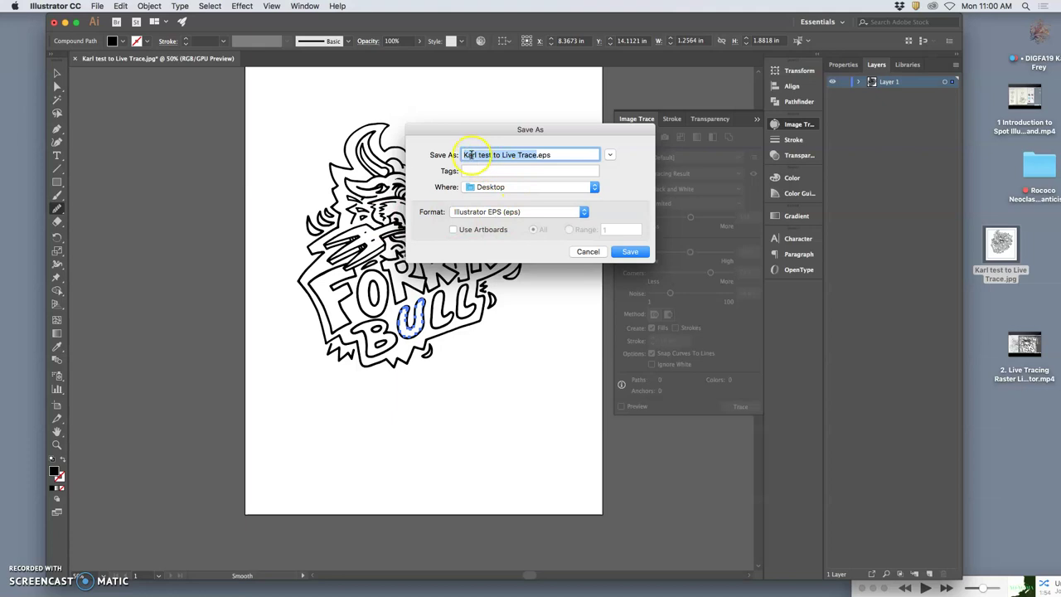
{"action": "left_click", "coordinate": [524, 157]}
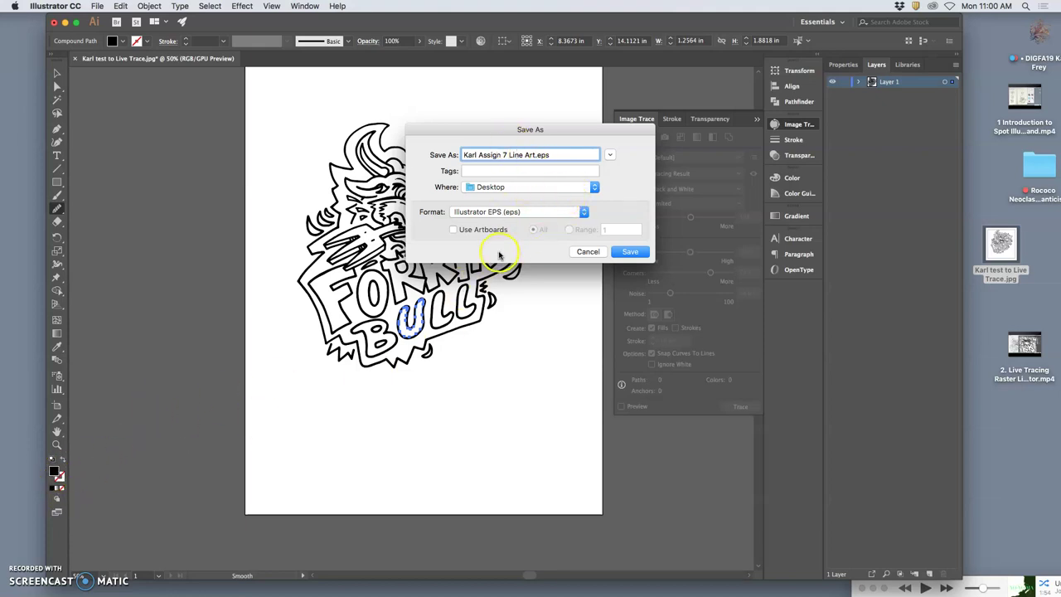
{"action": "left_click", "coordinate": [628, 250]}
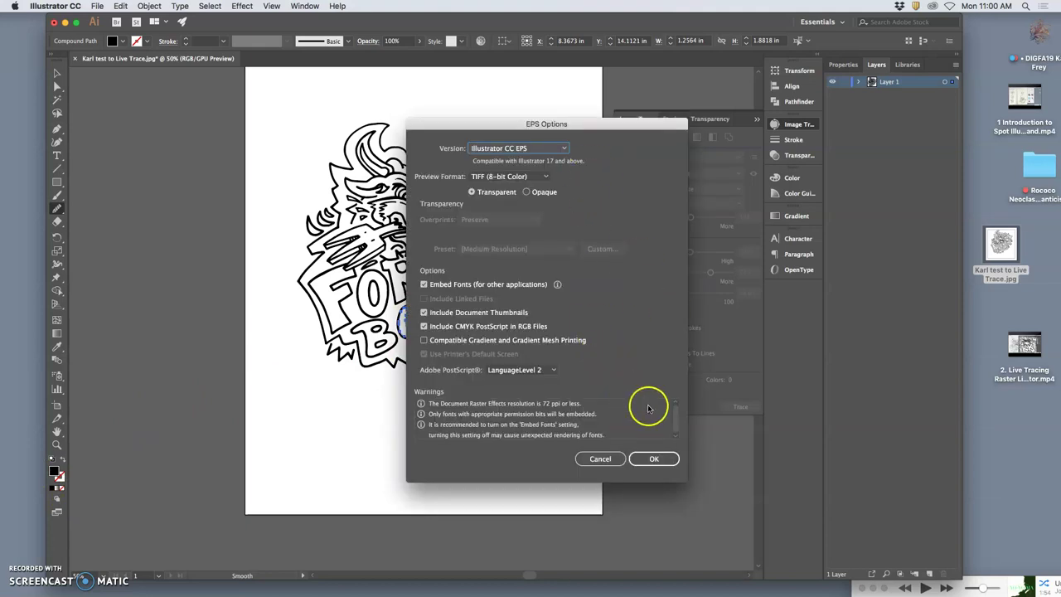
{"action": "left_click", "coordinate": [655, 458]}
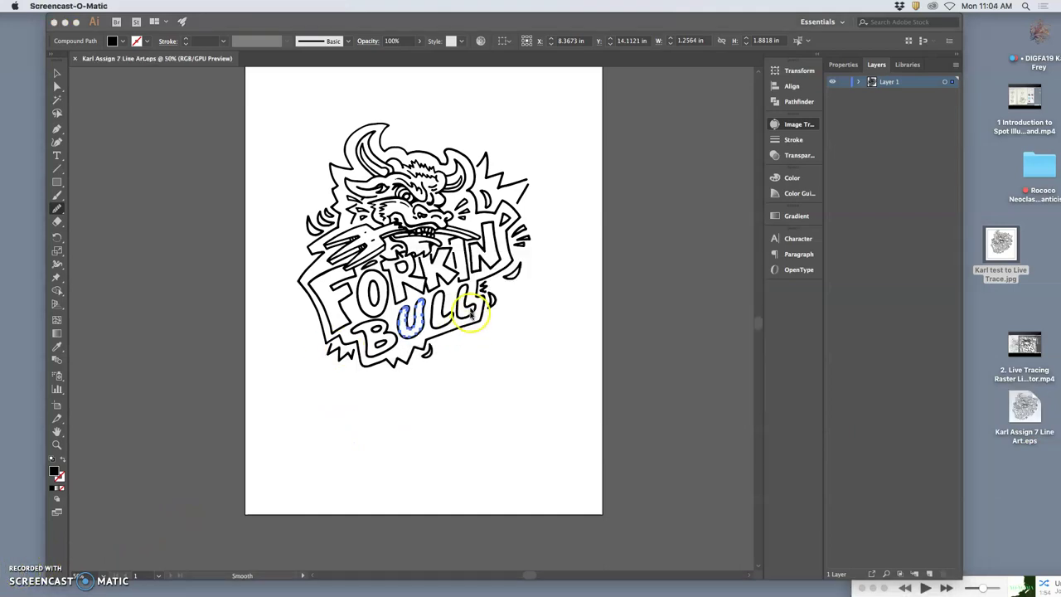
- Open the saved line-art EPS in Preview and examine the edges around the bull's teeth at high magnification
{"action": "double_click", "coordinate": [1028, 411]}
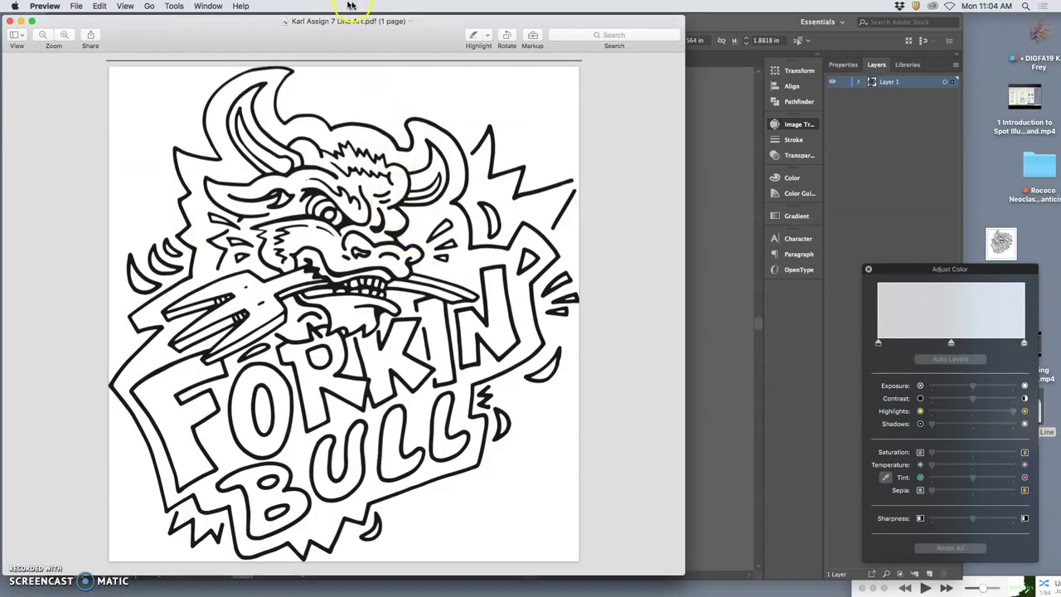
{"action": "key", "text": "super+plus"}
{"action": "key", "text": "super+plus"}
{"action": "key", "text": "super+plus"}
{"action": "key", "text": "super+plus"}
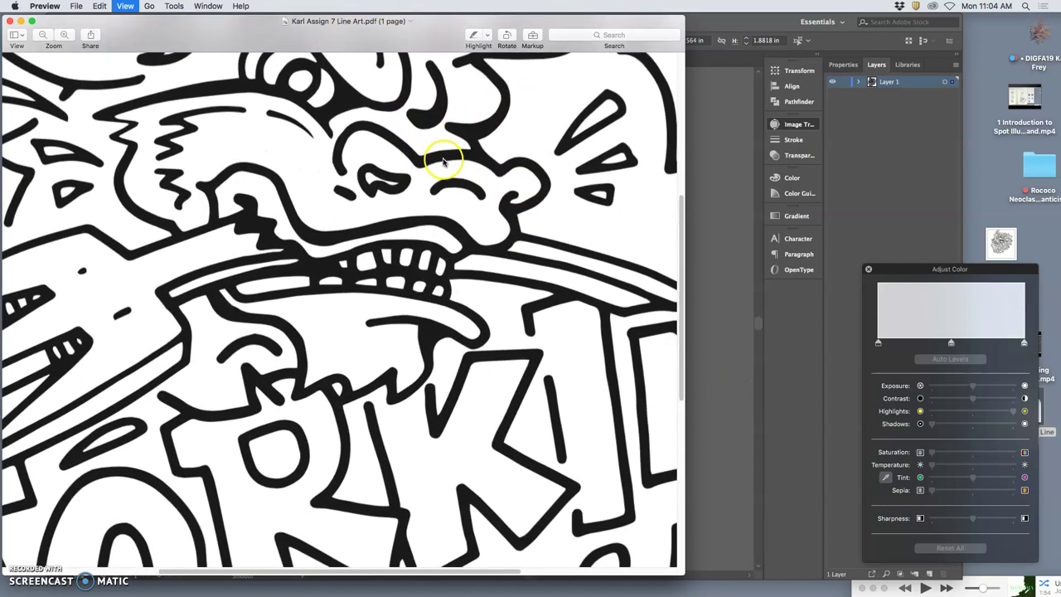
{"action": "key", "text": "super+plus"}
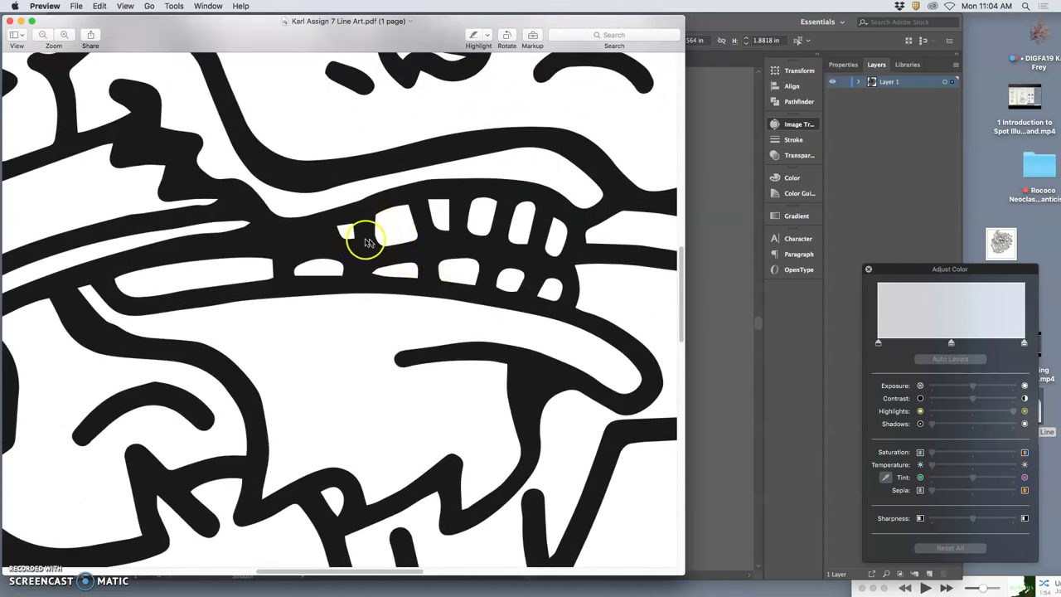
{"action": "key", "text": "super+plus"}
{"action": "key", "text": "super+plus"}
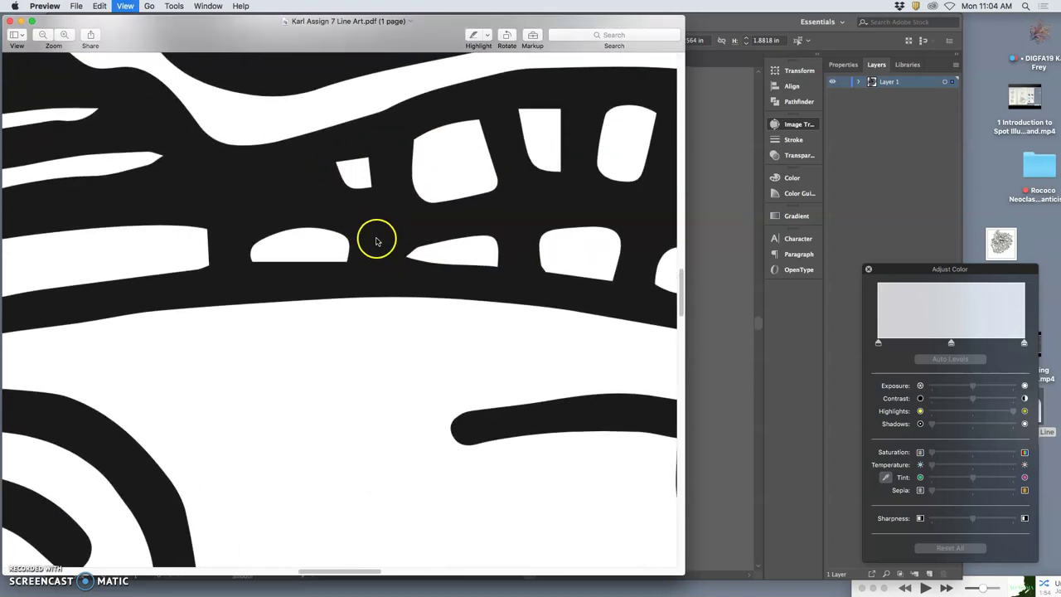
{"action": "key", "text": "super+plus"}
{"action": "key", "text": "super+plus"}
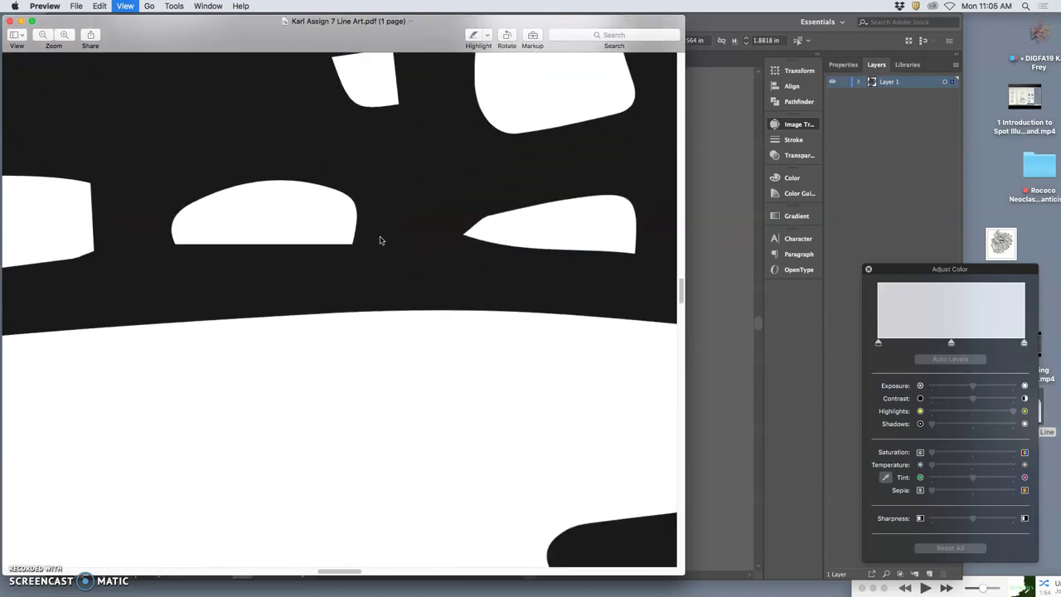
- Examine the line art in Preview from the teeth back out to the complete bull and lettering
{"action": "left_click", "coordinate": [386, 239]}
{"action": "key", "text": "super+minus"}
{"action": "key", "text": "super+minus"}
{"action": "key", "text": "super+minus"}
{"action": "key", "text": "super+minus"}
{"action": "key", "text": "super+minus"}
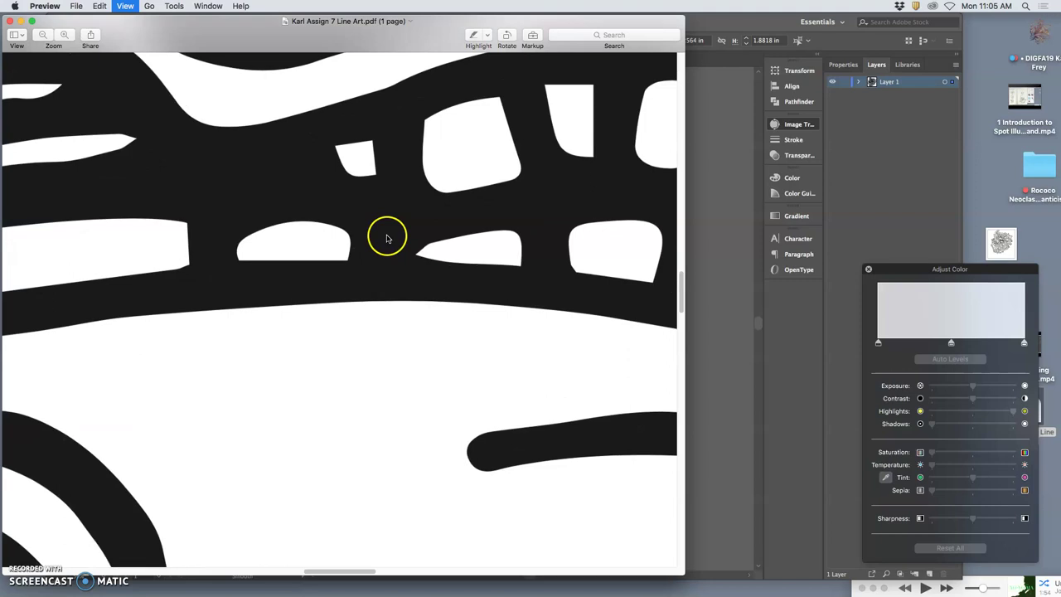
{"action": "key", "text": "super+minus"}
{"action": "key", "text": "super+minus"}
{"action": "key", "text": "super+minus"}
{"action": "key", "text": "super+minus"}
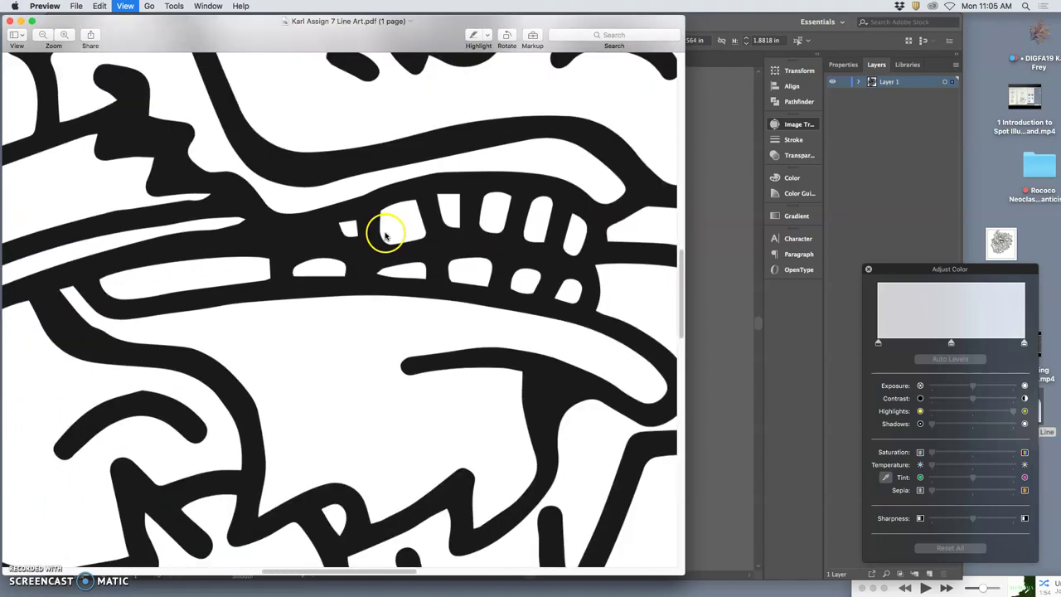
{"action": "key", "text": "super+minus"}
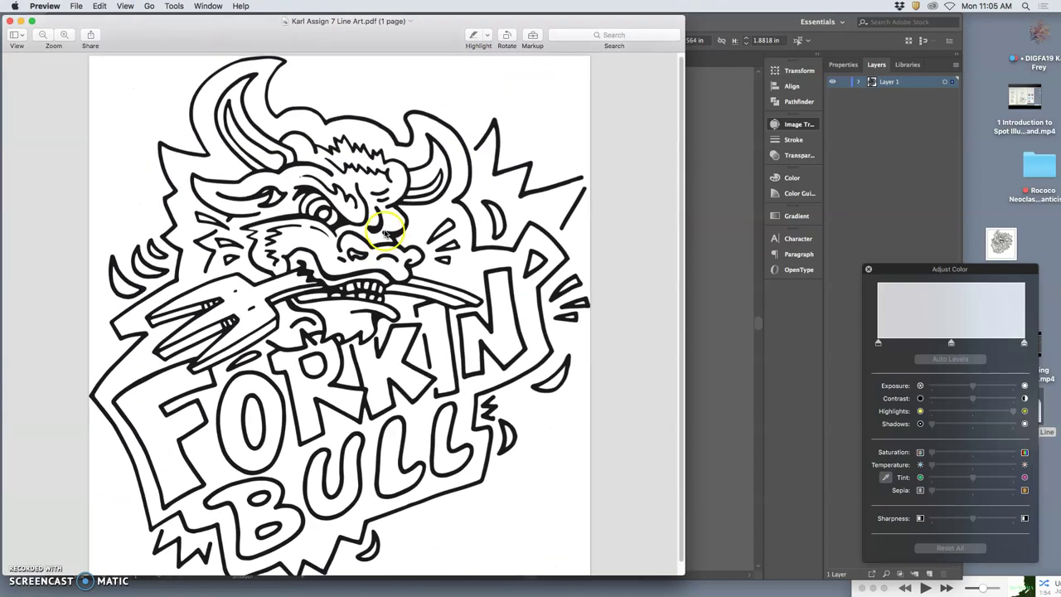
{"action": "key", "text": "super+minus"}
{"action": "key", "text": "super+minus"}
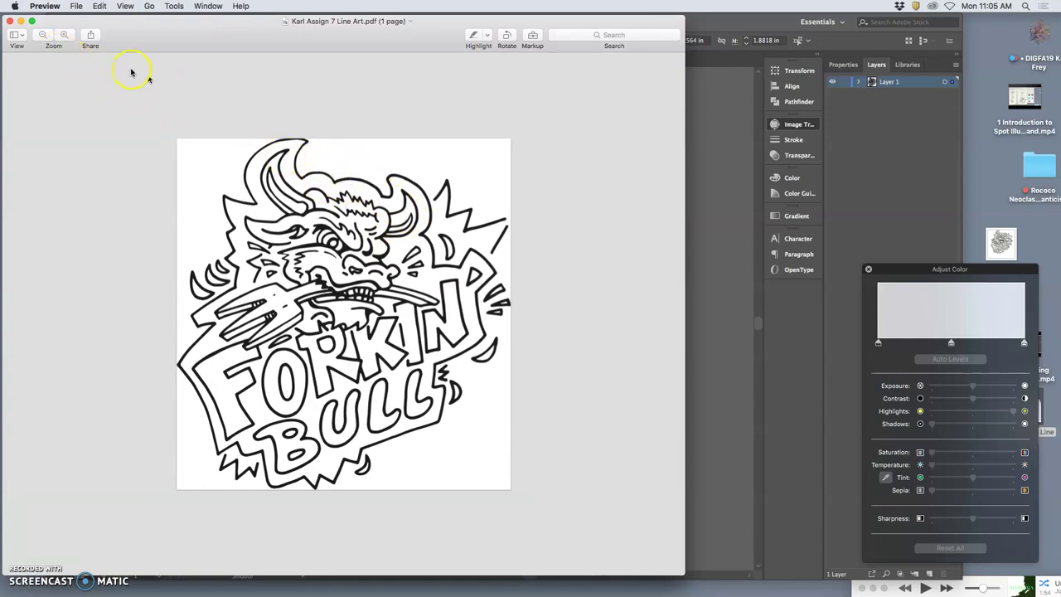
- Close the Preview window and the line-art EPS document in Illustrator
{"action": "left_click", "coordinate": [12, 22]}
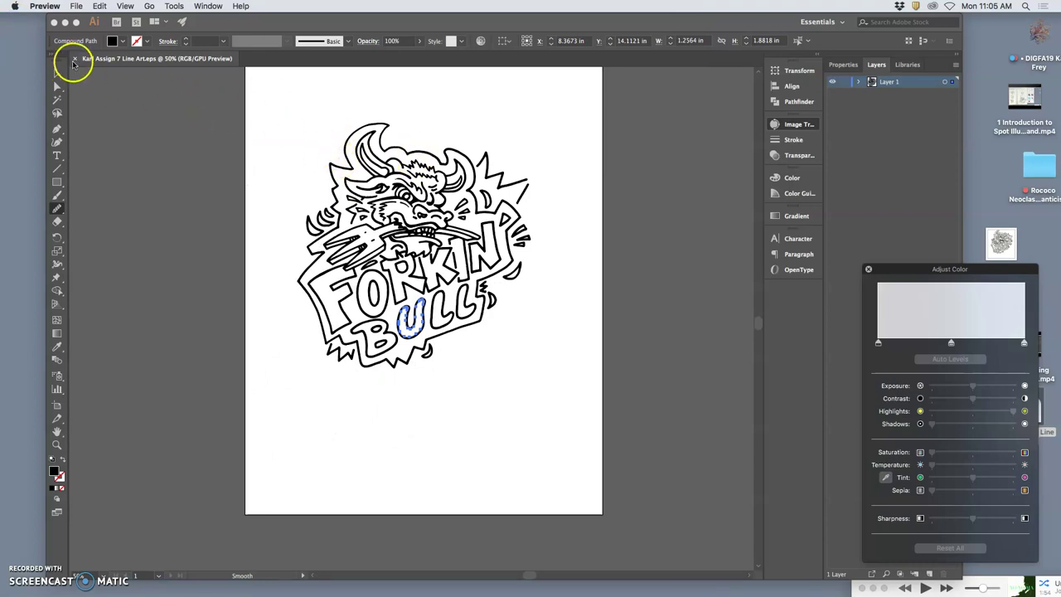
{"action": "left_click", "coordinate": [71, 59]}
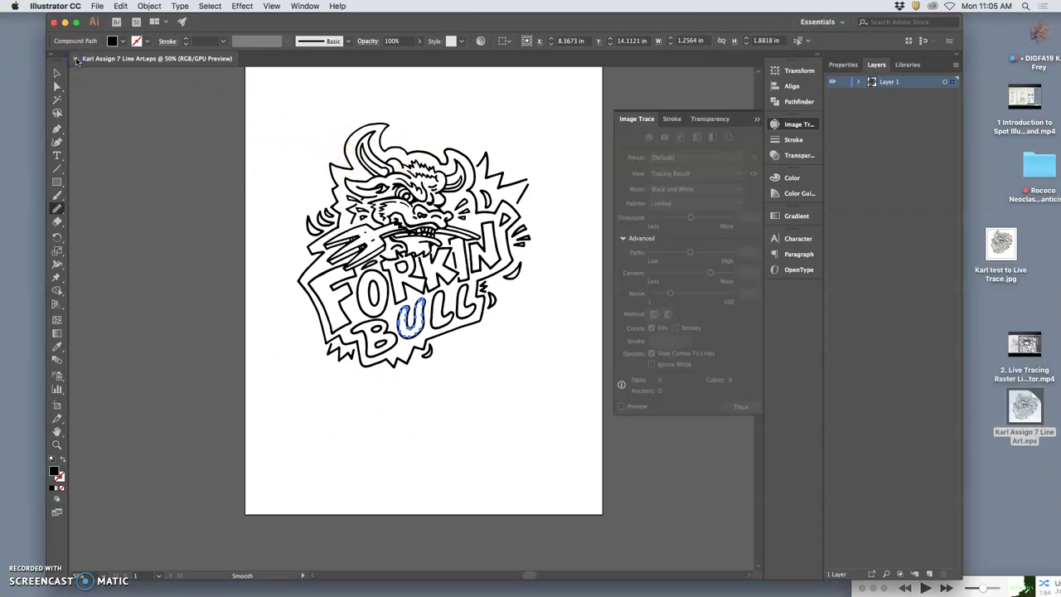
{"action": "left_click", "coordinate": [76, 61]}
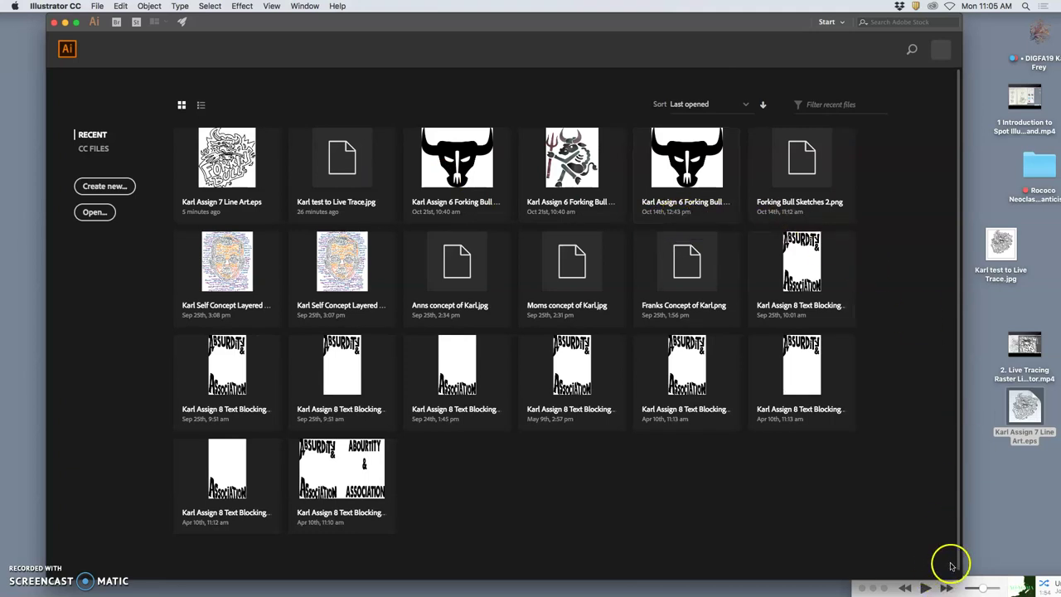
- Open Unicorn Sketch Scan (1).png from the Assignment 7 folder in Adobe Illustrator CC 2018
{"action": "left_click_drag", "start_coordinate": [755, 28], "coordinate": [752, 272]}
{"action": "left_click", "coordinate": [602, 261]}
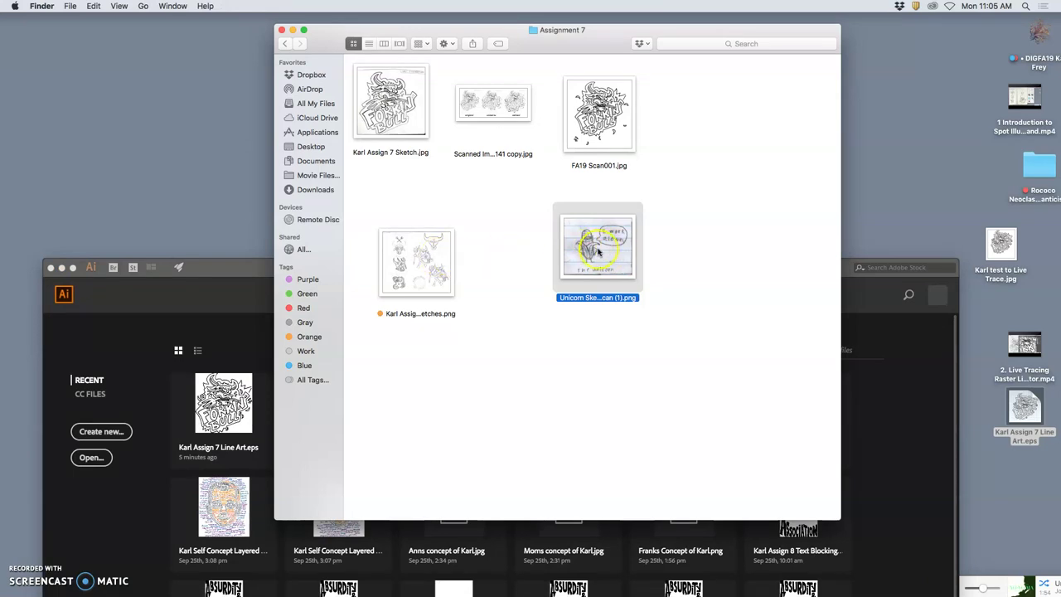
{"action": "right_click", "coordinate": [600, 249]}
{"action": "mouse_move", "coordinate": [630, 262]}
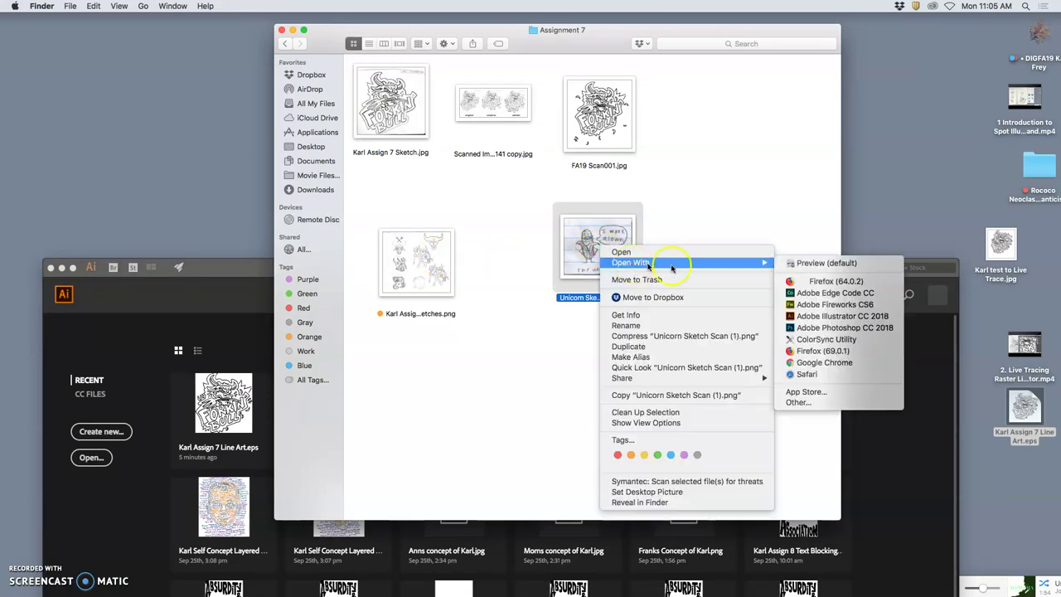
{"action": "left_click", "coordinate": [838, 315]}
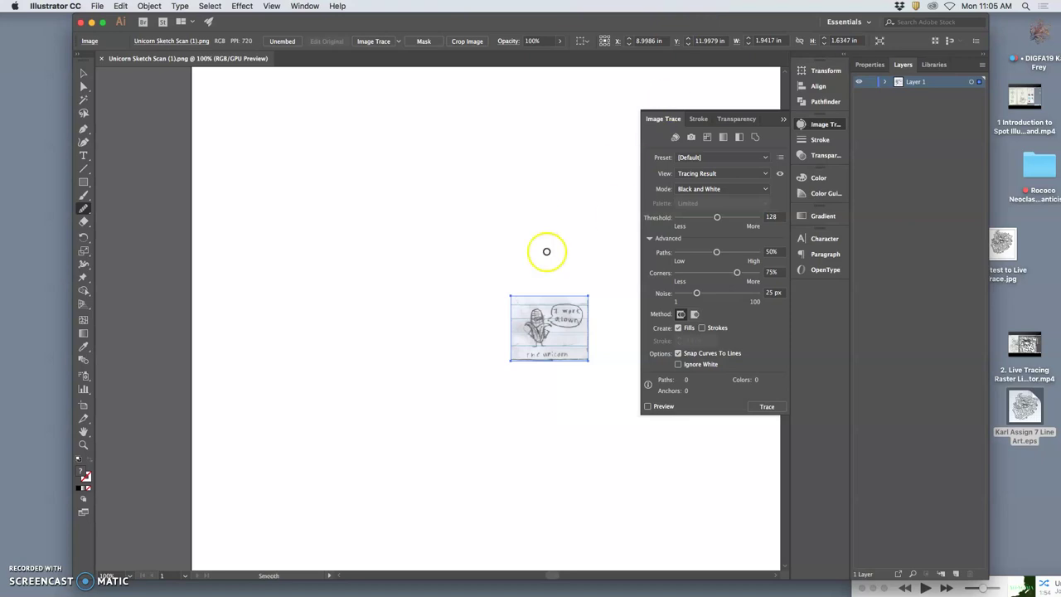
- Scale the unicorn sketch up proportionally on the artboard to about 12.6 by 10.6 in
{"action": "mouse_move", "coordinate": [637, 25]}
{"action": "left_mouse_down"}
{"action": "mouse_move", "coordinate": [640, 39]}
{"action": "mouse_move", "coordinate": [639, 28]}
{"action": "left_mouse_up"}
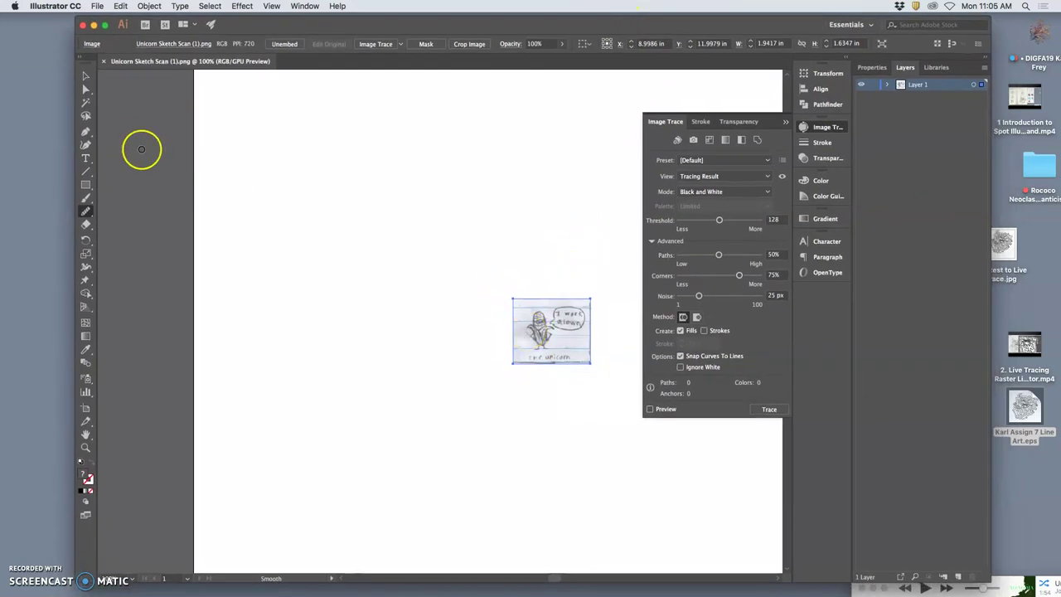
{"action": "left_click", "coordinate": [85, 75]}
{"action": "left_click_drag", "start_coordinate": [510, 299], "coordinate": [237, 118]}
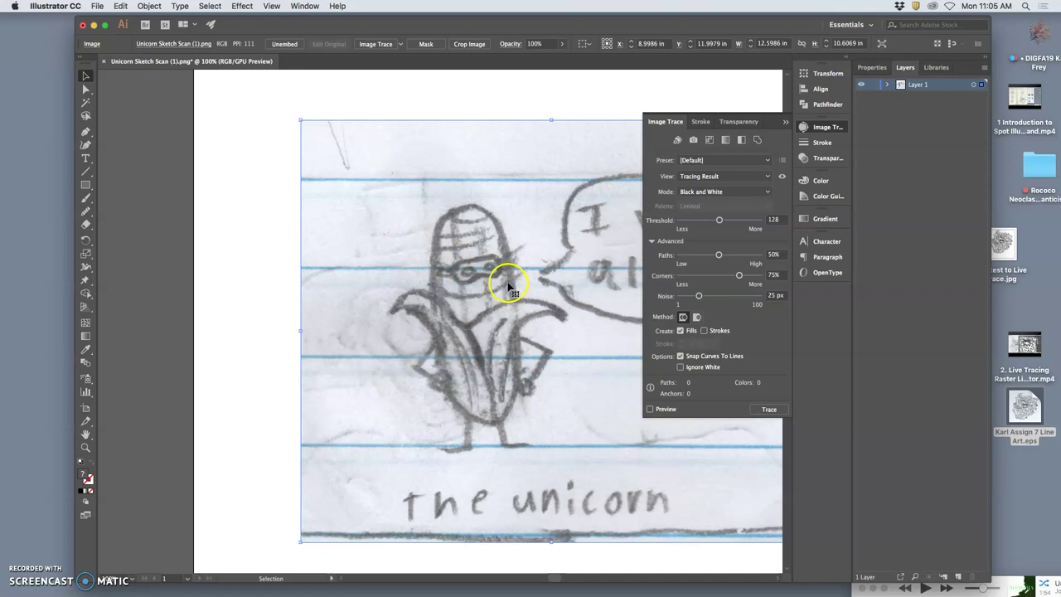
- Trace the unicorn sketch using the Black and White Logo preset and set the trace threshold to 170
{"action": "left_click", "coordinate": [401, 44]}
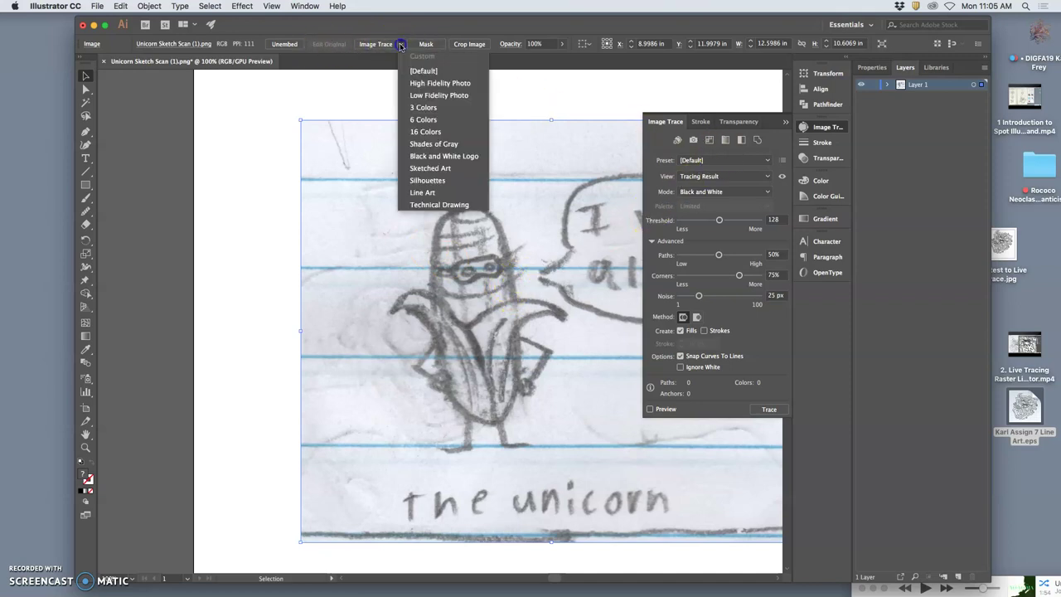
{"action": "left_click", "coordinate": [445, 158]}
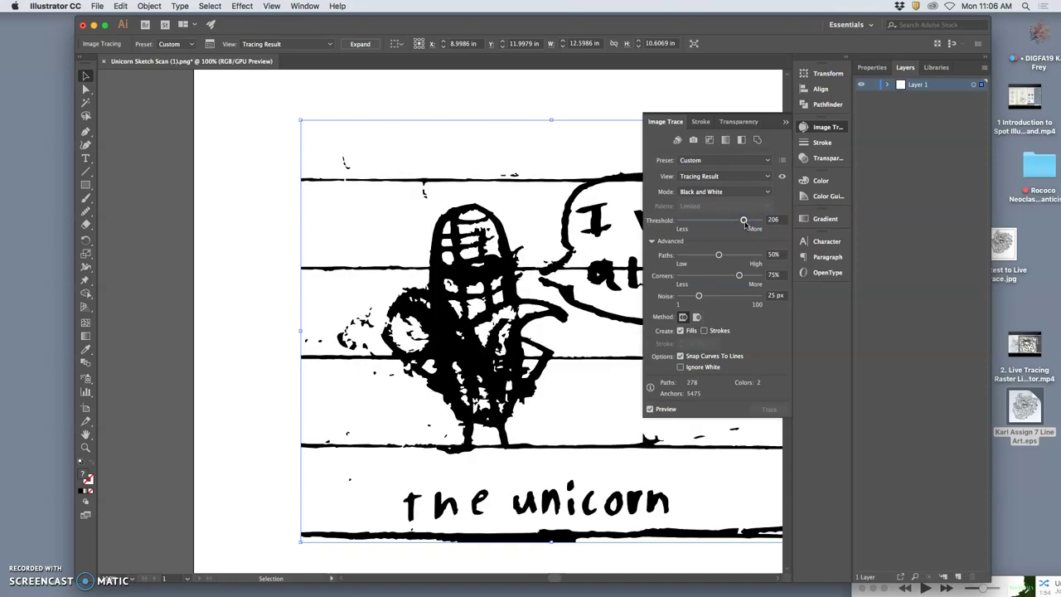
{"action": "left_click_drag", "start_coordinate": [740, 224], "coordinate": [737, 225]}
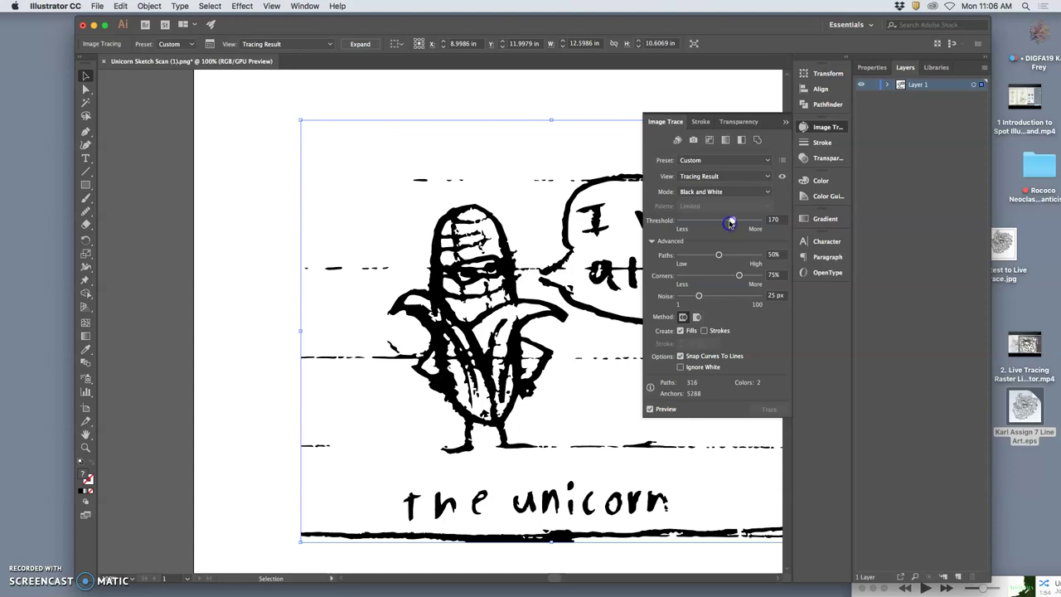
{"action": "scroll", "coordinate": [609, 204], "scroll_direction": "right", "scroll_amount": 4}
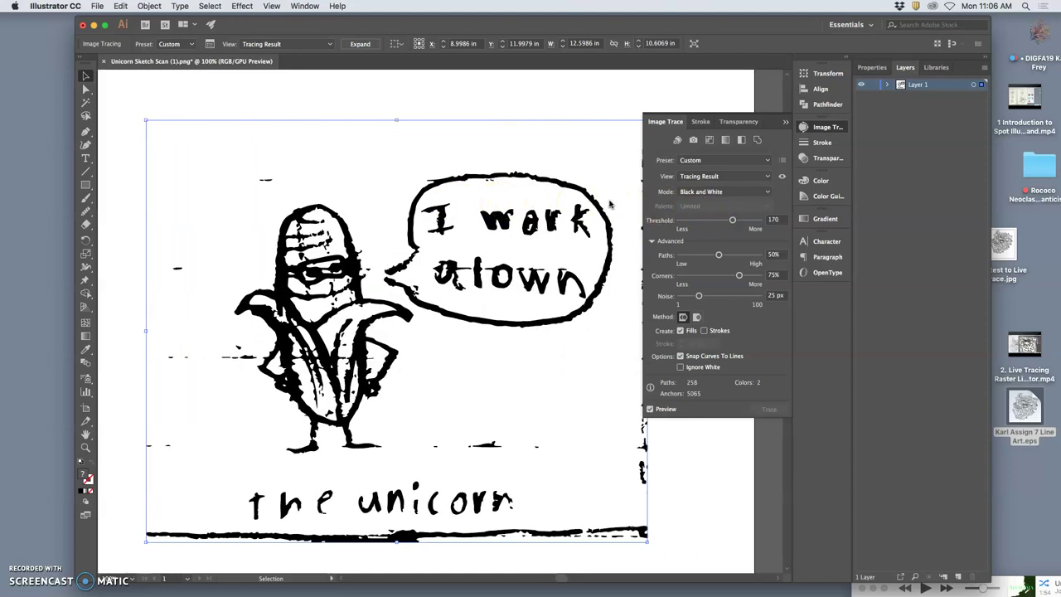
- Refine the unicorn trace with threshold 160, paths 8%, corners 11% and noise 98 px
{"action": "scroll", "coordinate": [611, 204], "scroll_direction": "right", "scroll_amount": 1}
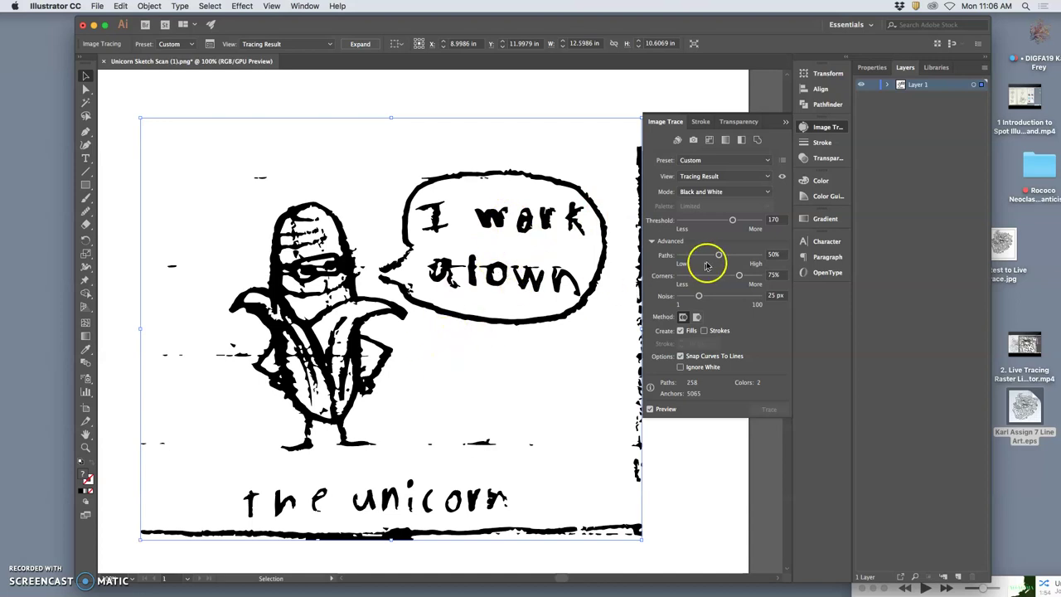
{"action": "left_click", "coordinate": [688, 256]}
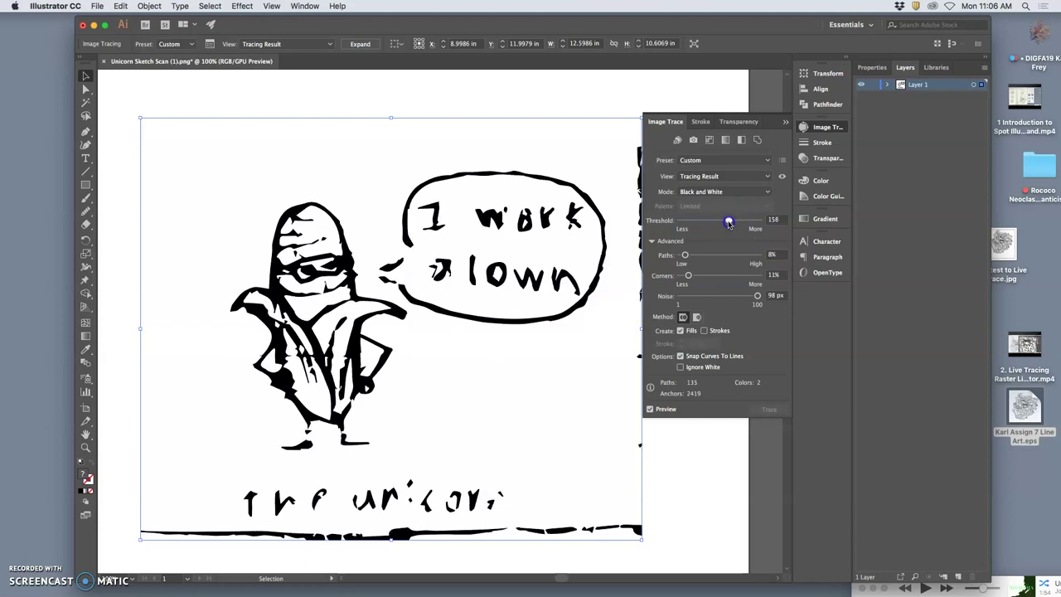
{"action": "left_click", "coordinate": [726, 230]}
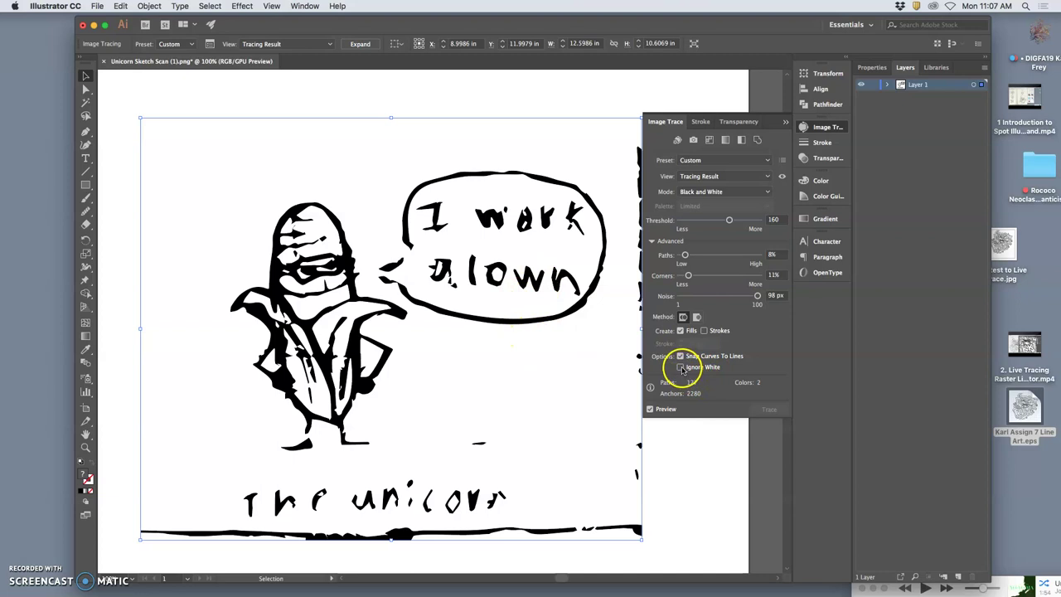
- Move the traced unicorn partly off the artboard and make the trace ignore white
{"action": "scroll", "coordinate": [449, 324], "scroll_direction": "left", "scroll_amount": 5}
{"action": "left_click_drag", "start_coordinate": [396, 216], "coordinate": [147, 237]}
{"action": "scroll", "coordinate": [158, 241], "scroll_direction": "left", "scroll_amount": 8}
{"action": "left_click_drag", "start_coordinate": [407, 260], "coordinate": [148, 209]}
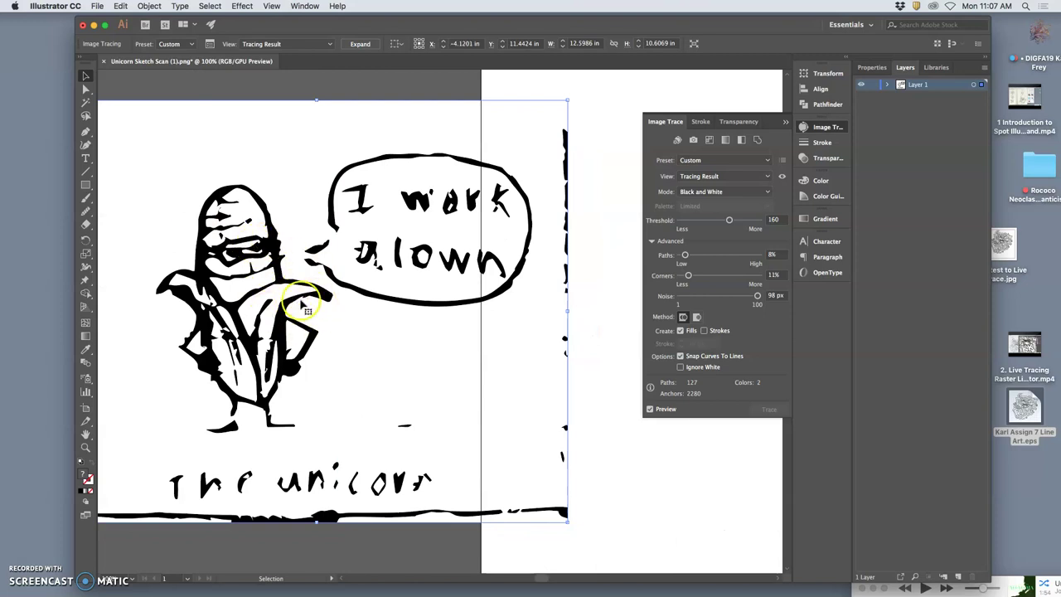
{"action": "left_click", "coordinate": [681, 367]}
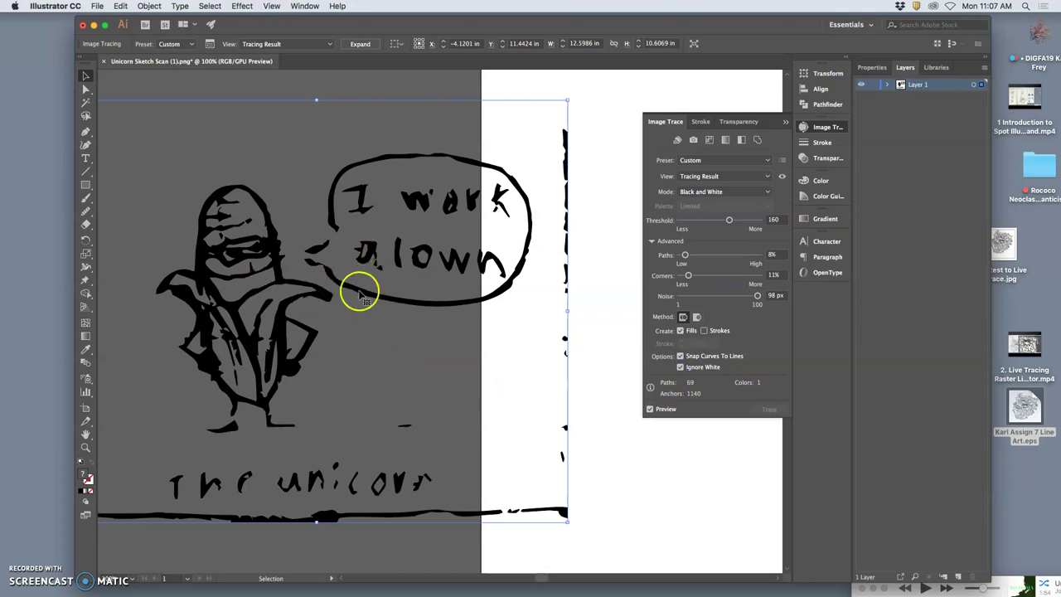
- Move the traced unicorn back so it lies fully on the artboard
{"action": "key", "text": "super+minus"}
{"action": "key", "text": "super+minus"}
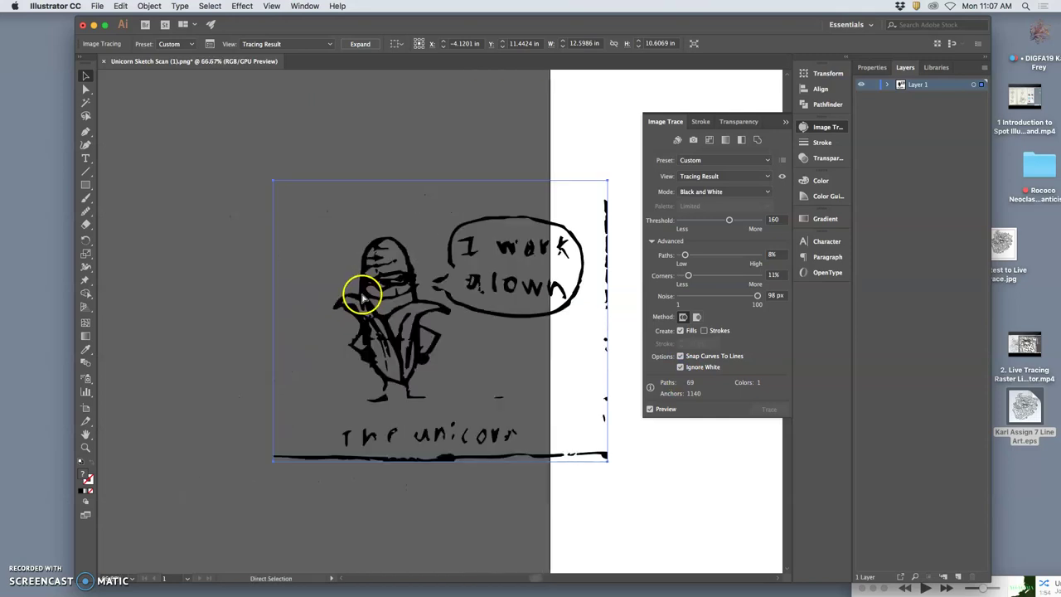
{"action": "mouse_move", "coordinate": [403, 304]}
{"action": "left_mouse_down"}
{"action": "mouse_move", "coordinate": [390, 315]}
{"action": "mouse_move", "coordinate": [533, 331]}
{"action": "mouse_move", "coordinate": [604, 305]}
{"action": "left_mouse_up"}
{"action": "scroll", "coordinate": [604, 305], "scroll_direction": "right", "scroll_amount": 10}
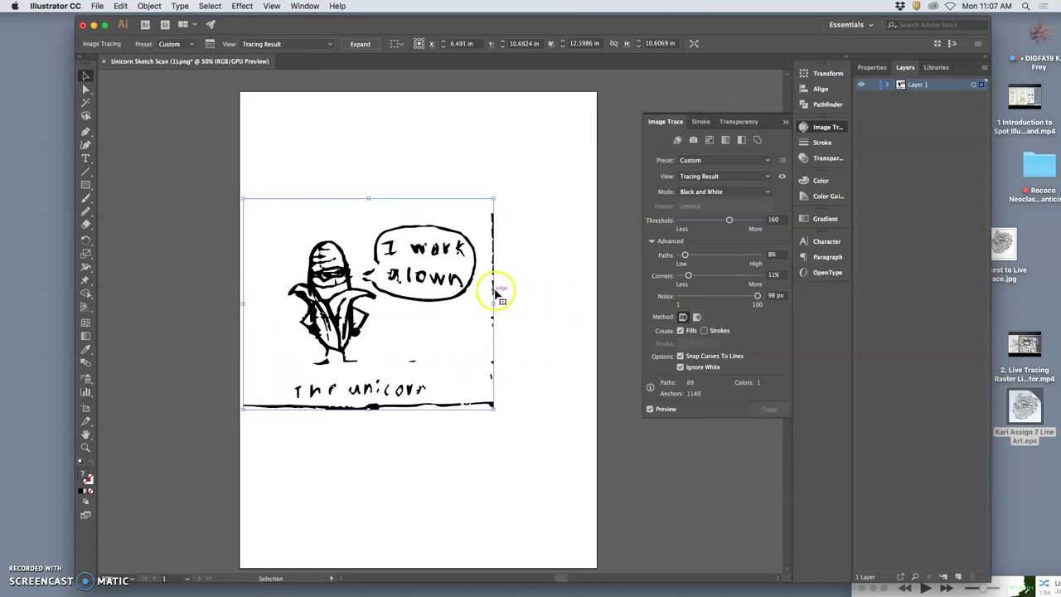
- Expand the unicorn tracing into vector paths and move it to the upper part of the artboard
{"action": "left_click", "coordinate": [362, 45]}
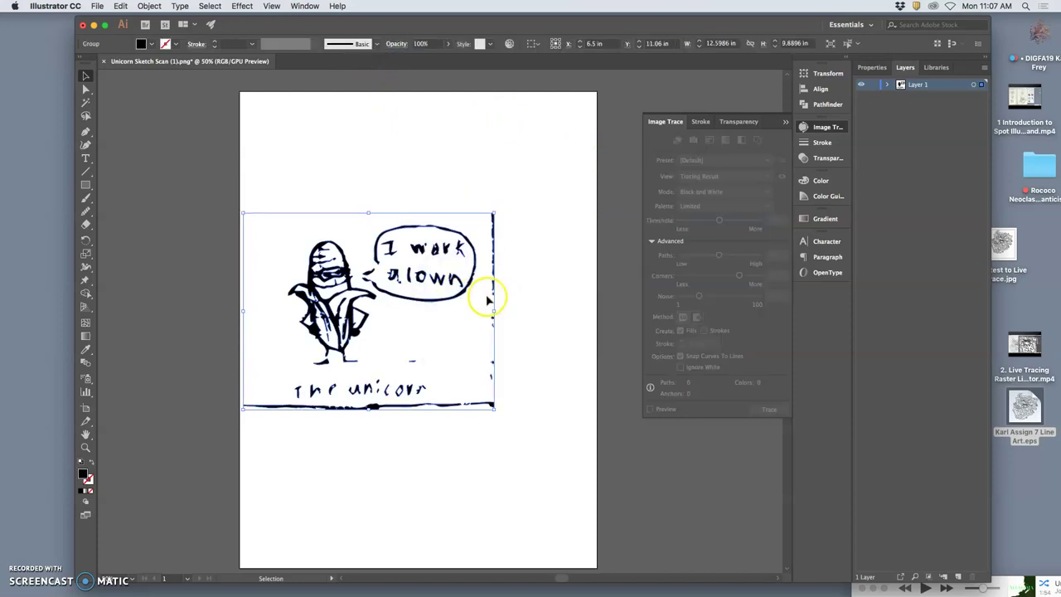
{"action": "left_click_drag", "start_coordinate": [361, 318], "coordinate": [369, 208]}
{"action": "left_click", "coordinate": [552, 230]}
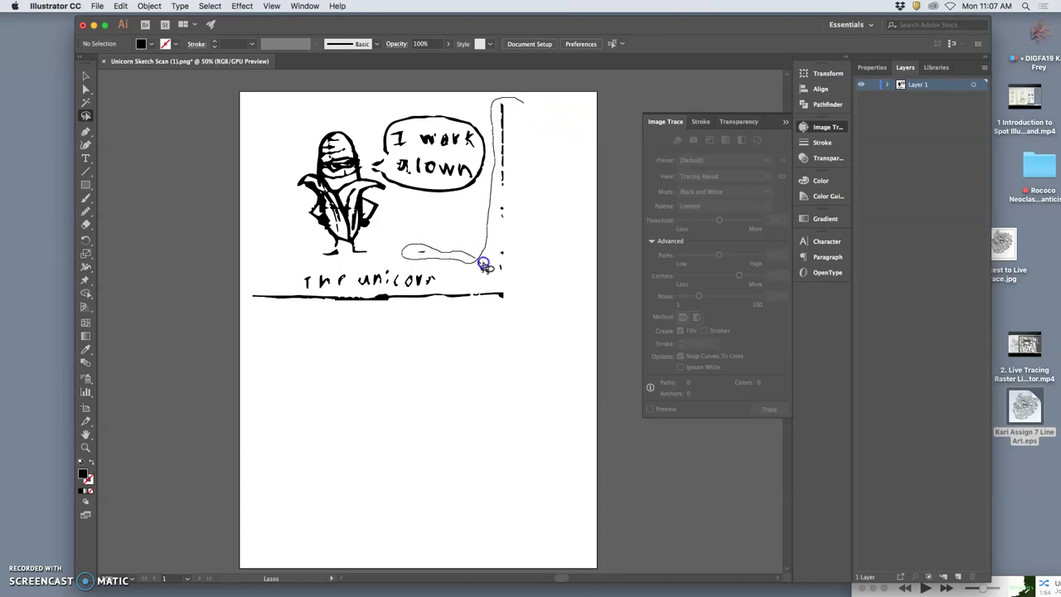
- Lasso and delete the stray vertical marks, the small dash and the horizontal line around the unicorn drawing
{"action": "left_click_drag", "start_coordinate": [535, 121], "coordinate": [537, 124]}
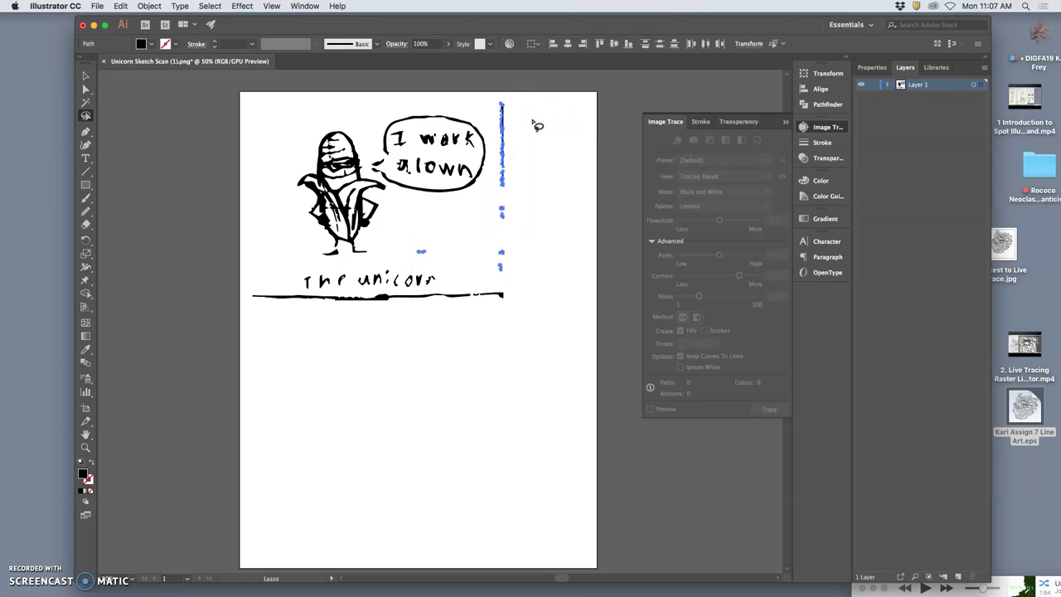
{"action": "left_click", "coordinate": [534, 122]}
{"action": "left_click_drag", "start_coordinate": [514, 282], "coordinate": [426, 292]}
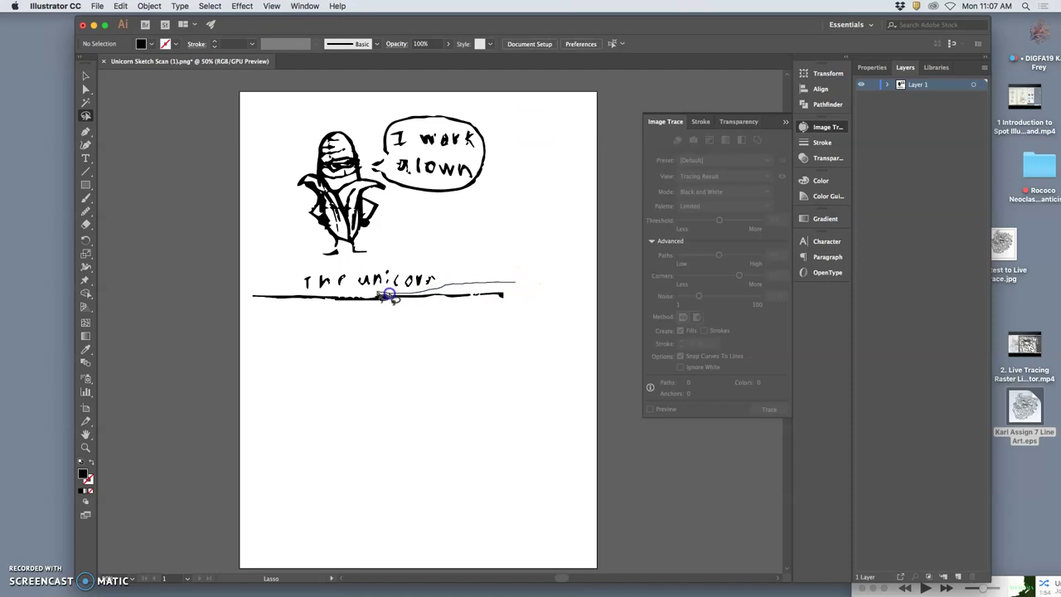
{"action": "mouse_move", "coordinate": [232, 300]}
{"action": "left_mouse_down"}
{"action": "mouse_move", "coordinate": [271, 322]}
{"action": "mouse_move", "coordinate": [466, 318]}
{"action": "mouse_move", "coordinate": [532, 281]}
{"action": "left_mouse_up"}
{"action": "key", "text": "Delete"}
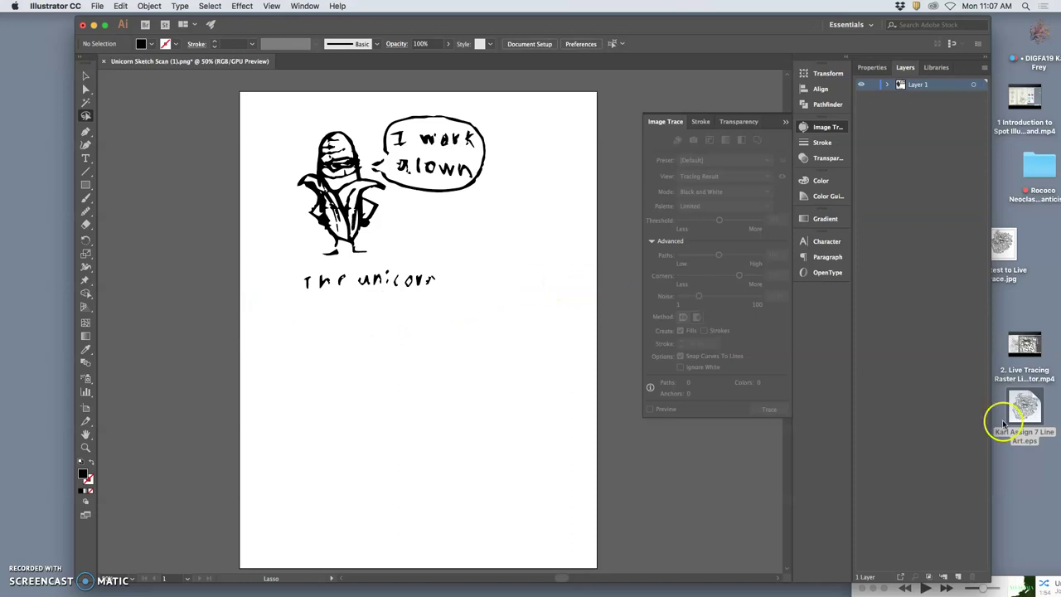
- Try to reopen Unicorn Sketch Scan (1).png from the Assignment 7 folder in Adobe Illustrator CC 2018
{"action": "left_click_drag", "start_coordinate": [761, 22], "coordinate": [784, 158]}
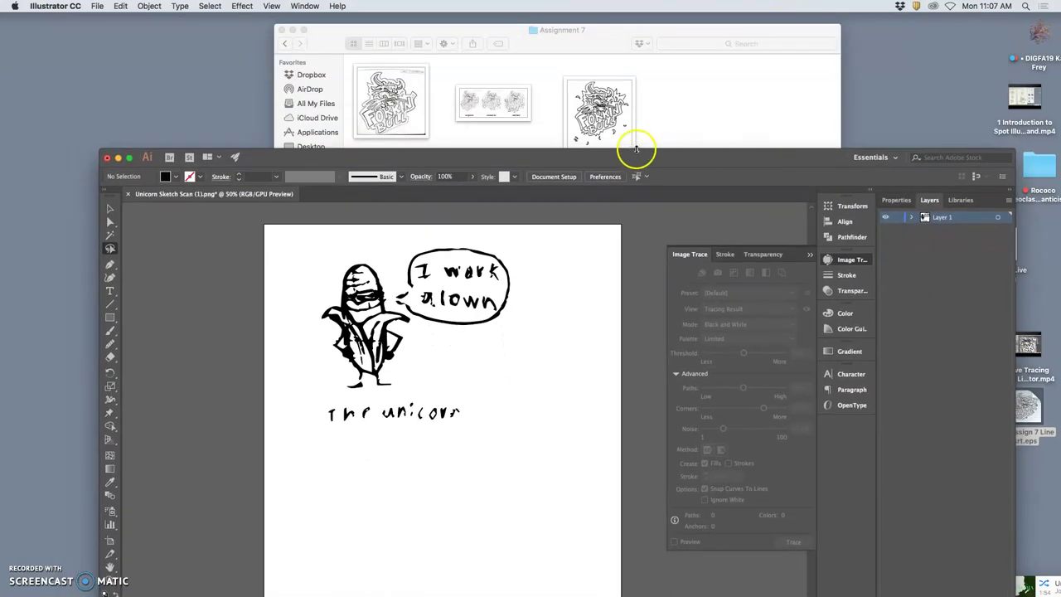
{"action": "left_click", "coordinate": [697, 147]}
{"action": "left_click_drag", "start_coordinate": [627, 252], "coordinate": [526, 540]}
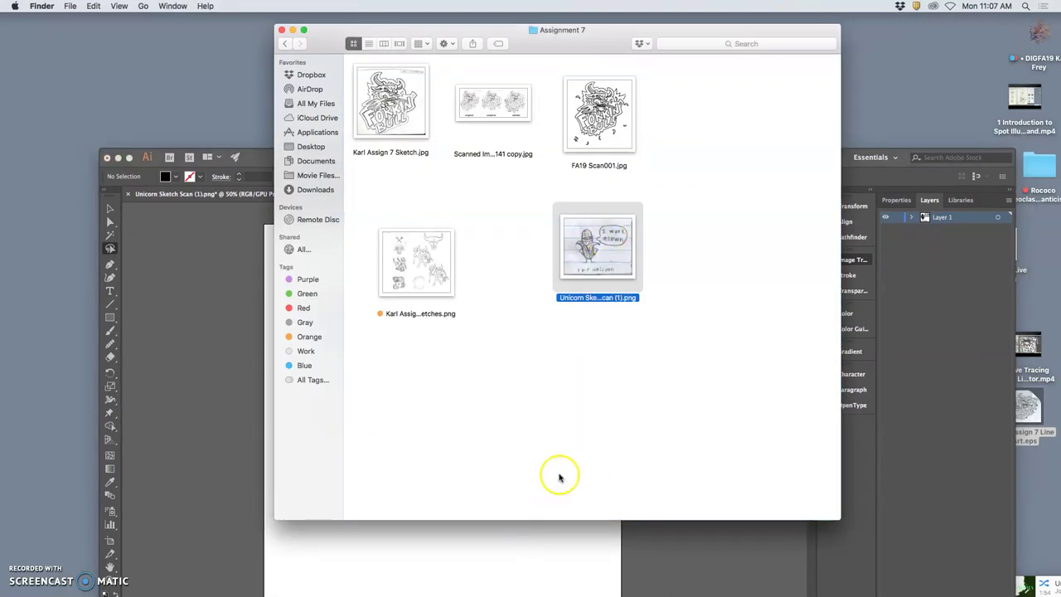
{"action": "right_click", "coordinate": [596, 254]}
{"action": "mouse_move", "coordinate": [618, 271]}
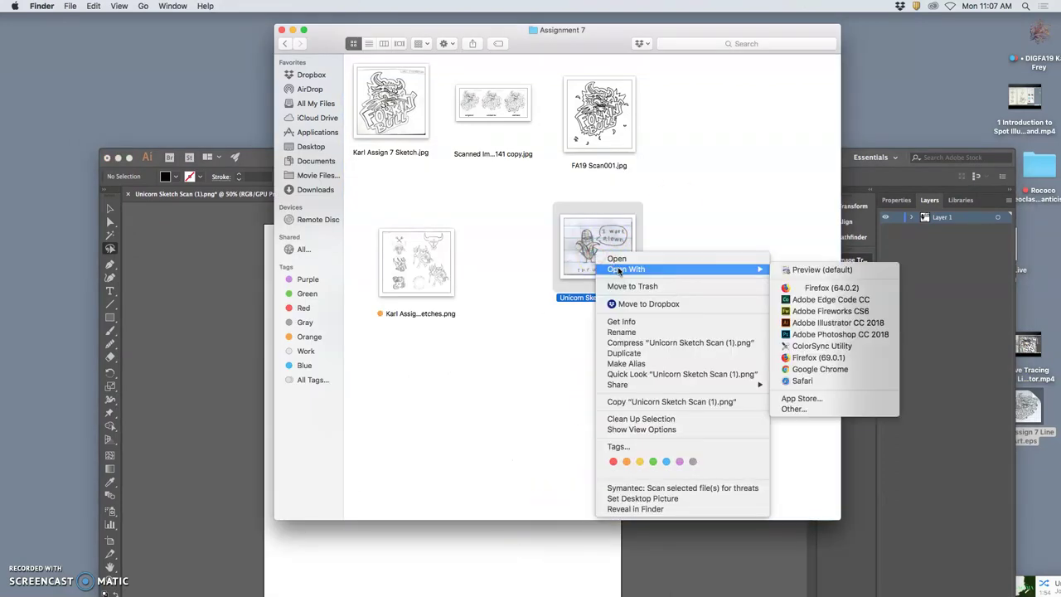
{"action": "left_click", "coordinate": [817, 322]}
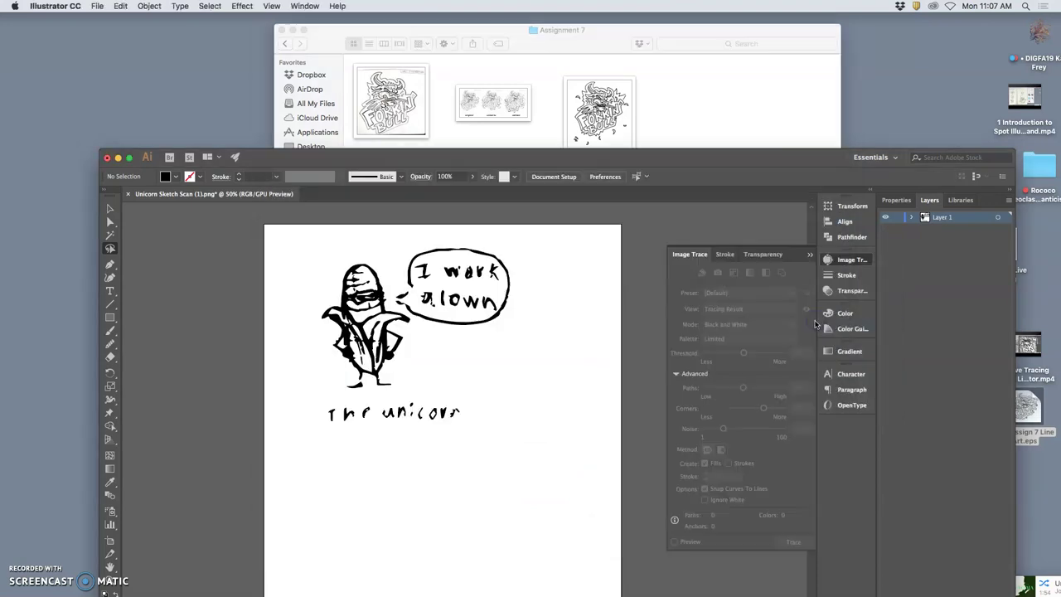
{"action": "double_click", "coordinate": [640, 157]}
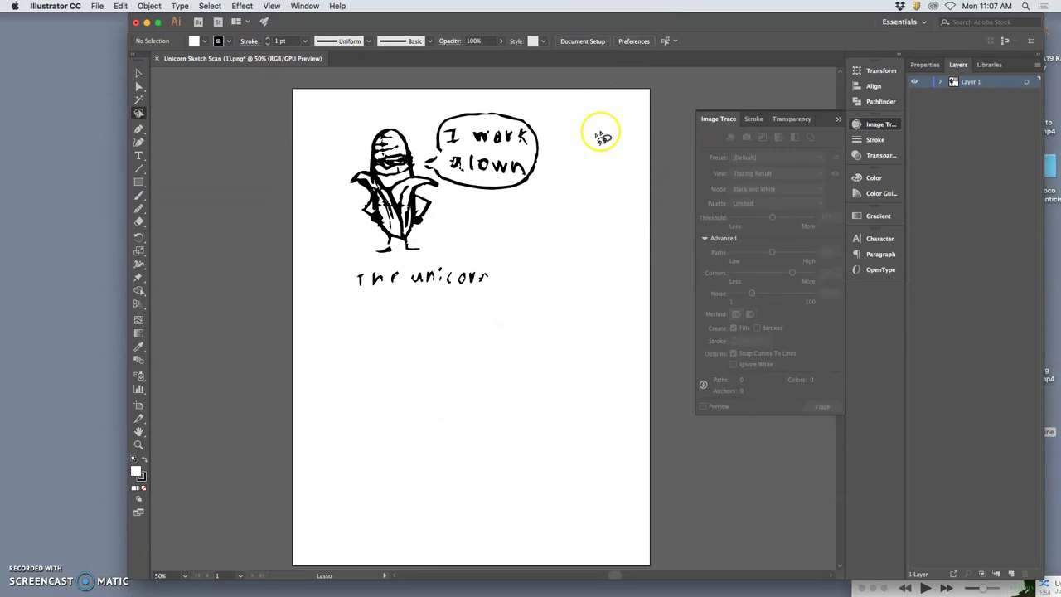
{"action": "left_click_drag", "start_coordinate": [583, 24], "coordinate": [895, 117]}
{"action": "left_click", "coordinate": [802, 72]}
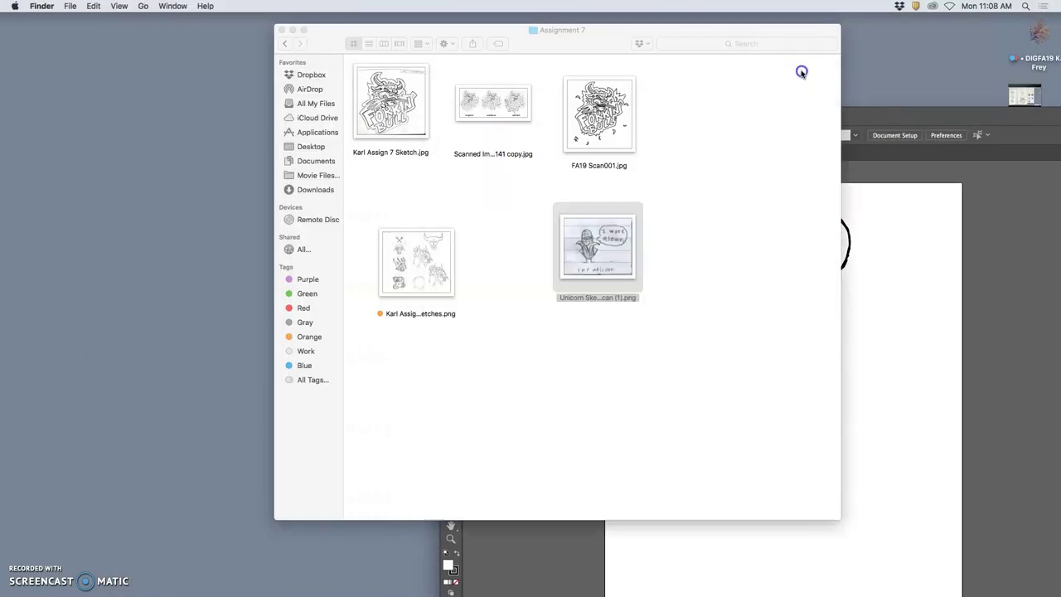
{"action": "right_click", "coordinate": [596, 258]}
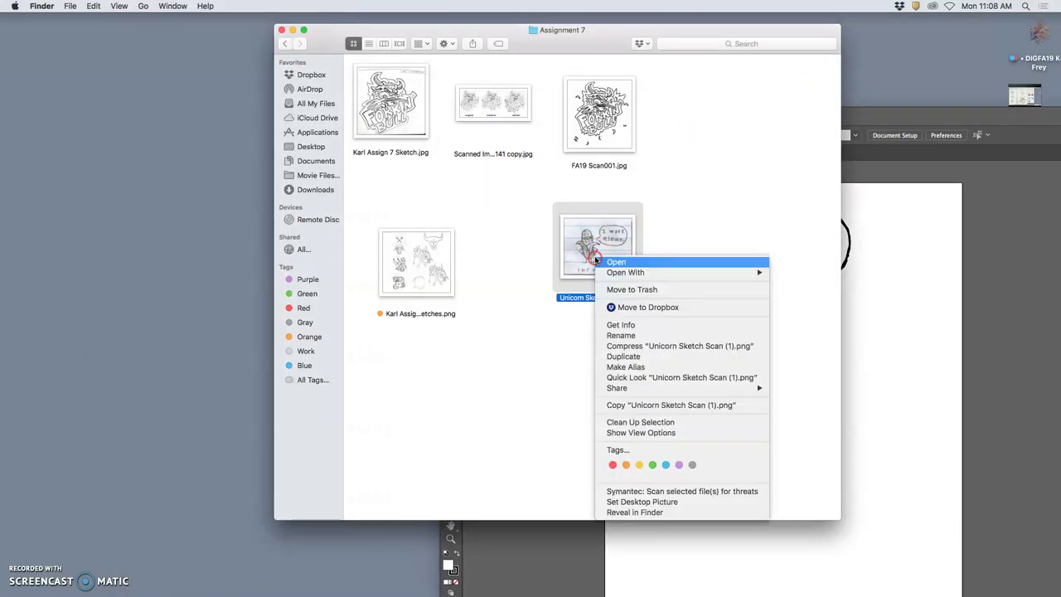
{"action": "left_click", "coordinate": [752, 244]}
{"action": "left_click", "coordinate": [916, 108]}
{"action": "left_click_drag", "start_coordinate": [776, 108], "coordinate": [378, 4]}
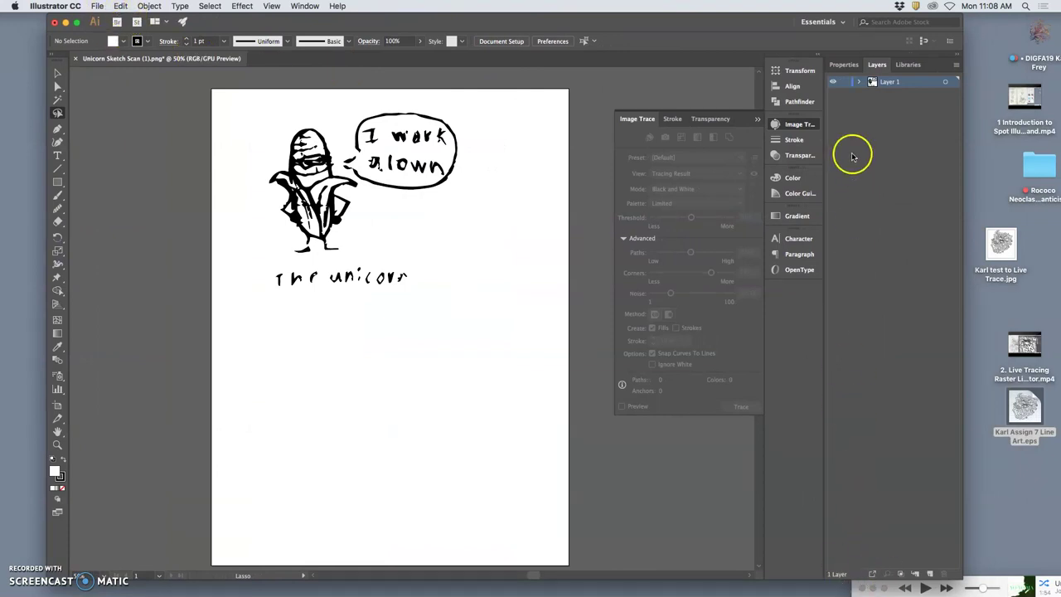
- Add a new layer above the traced artwork and lock Layer 1
{"action": "left_click", "coordinate": [926, 572]}
{"action": "left_click", "coordinate": [99, 6]}
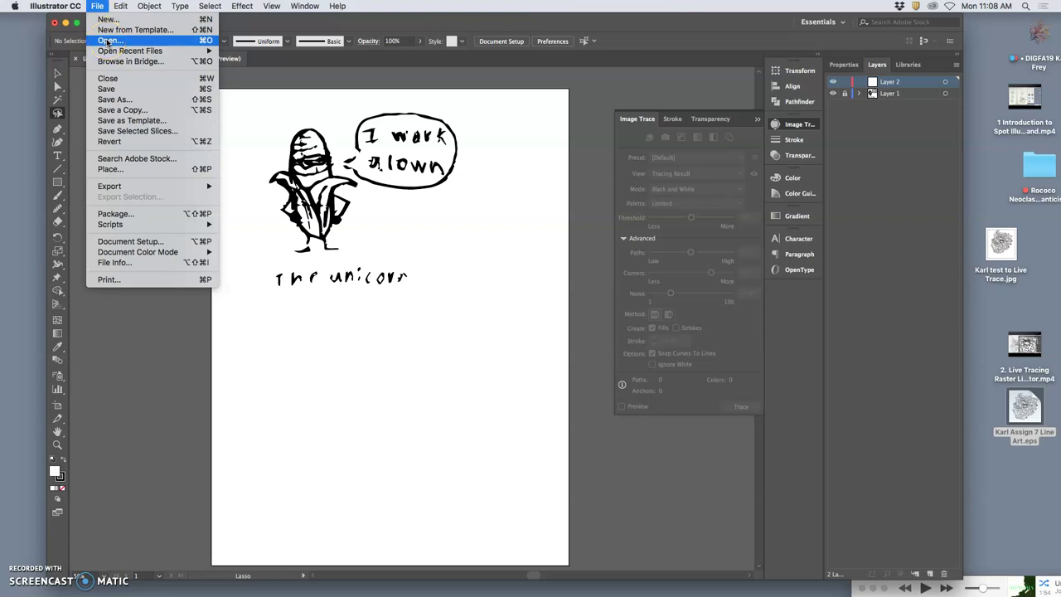
{"action": "left_click", "coordinate": [108, 41]}
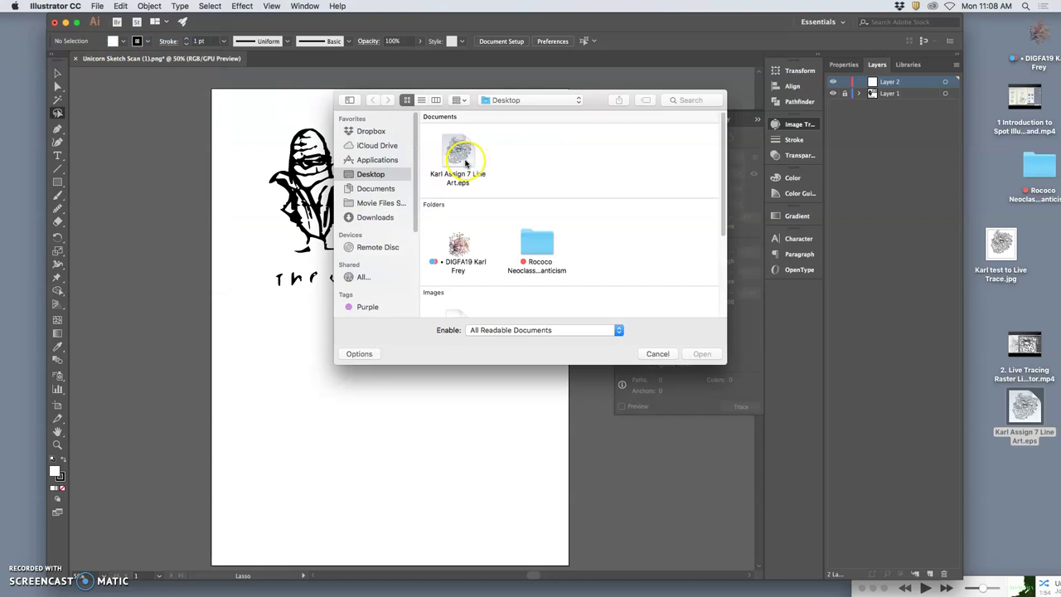
{"action": "scroll", "coordinate": [500, 202], "scroll_direction": "down", "scroll_amount": 5}
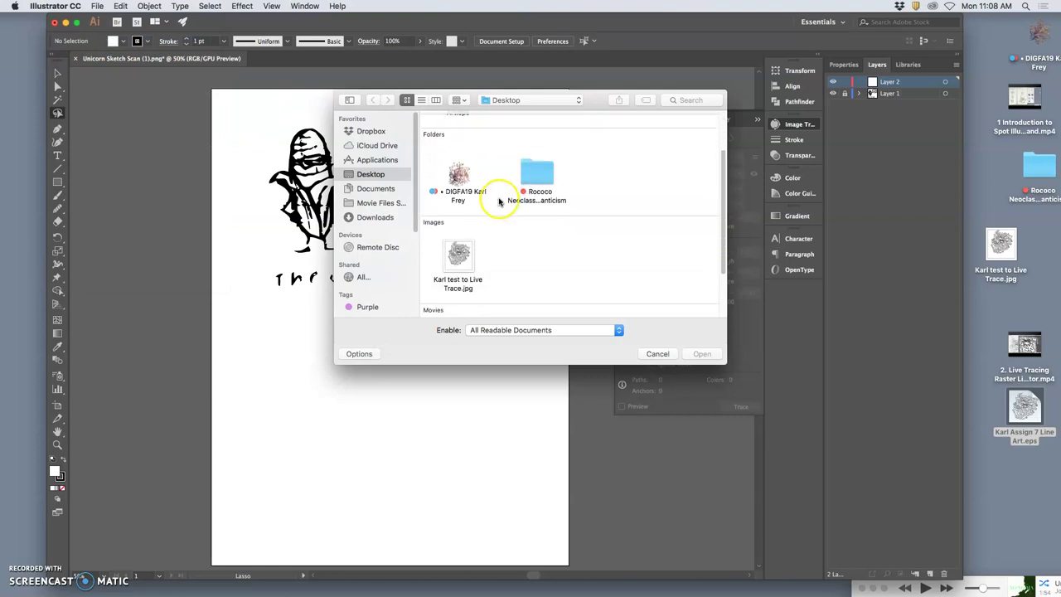
{"action": "scroll", "coordinate": [498, 200], "scroll_direction": "up", "scroll_amount": 5}
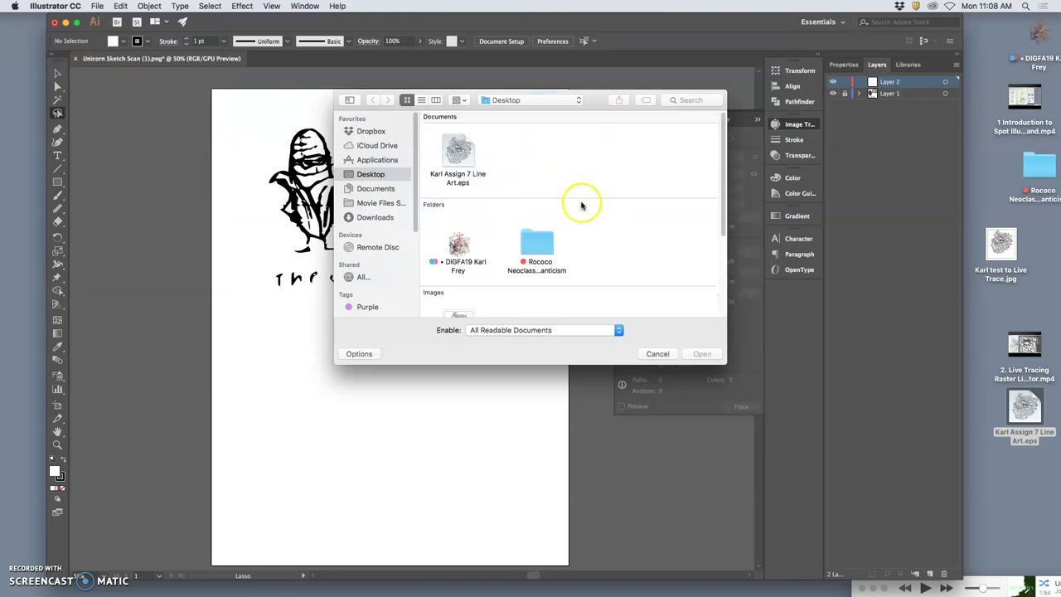
{"action": "key", "text": "F11"}
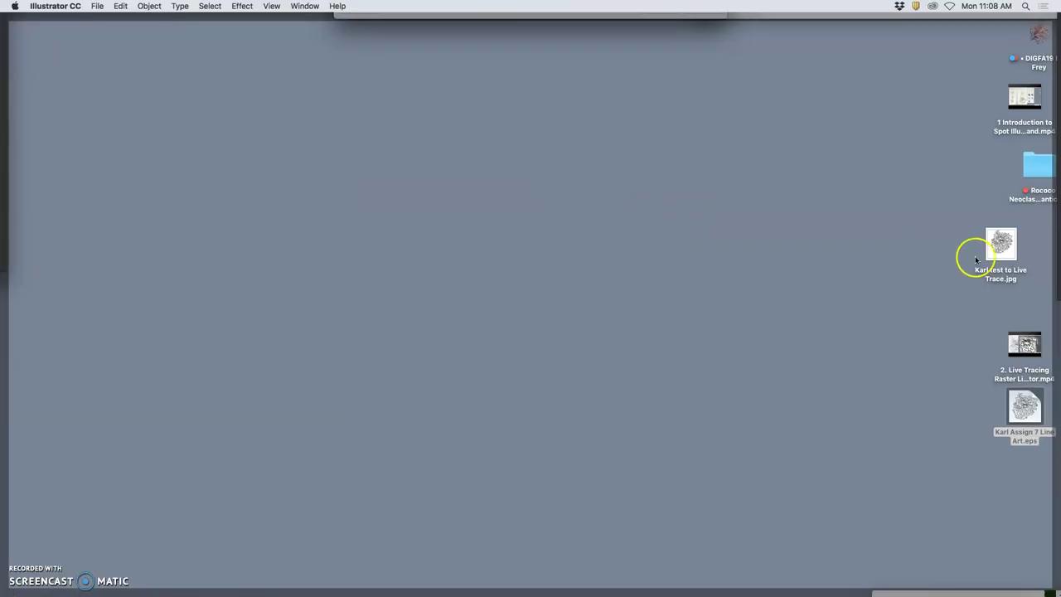
{"action": "key", "text": "F11"}
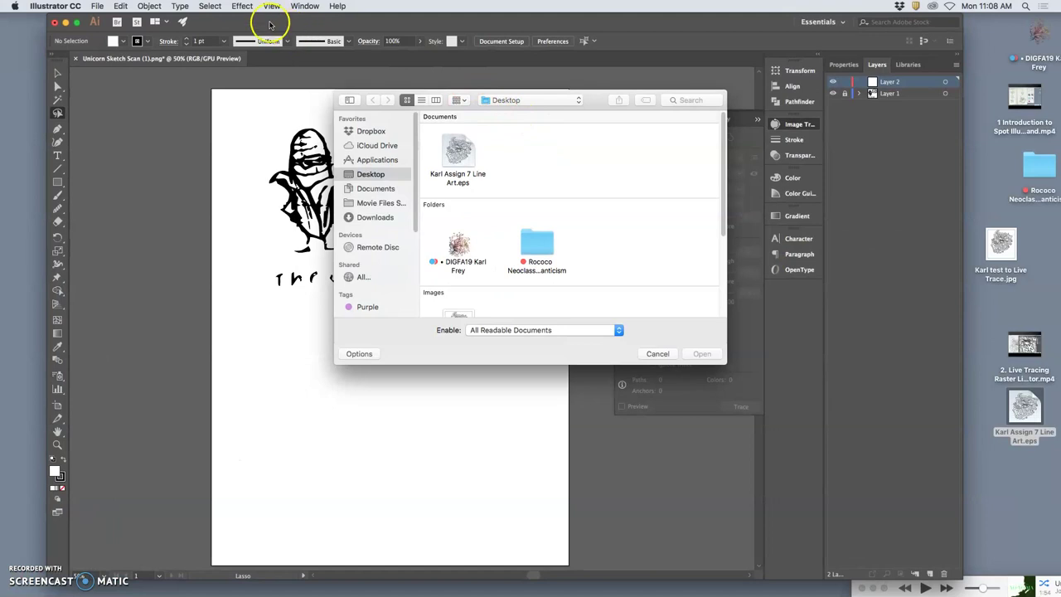
{"action": "left_click", "coordinate": [312, 106]}
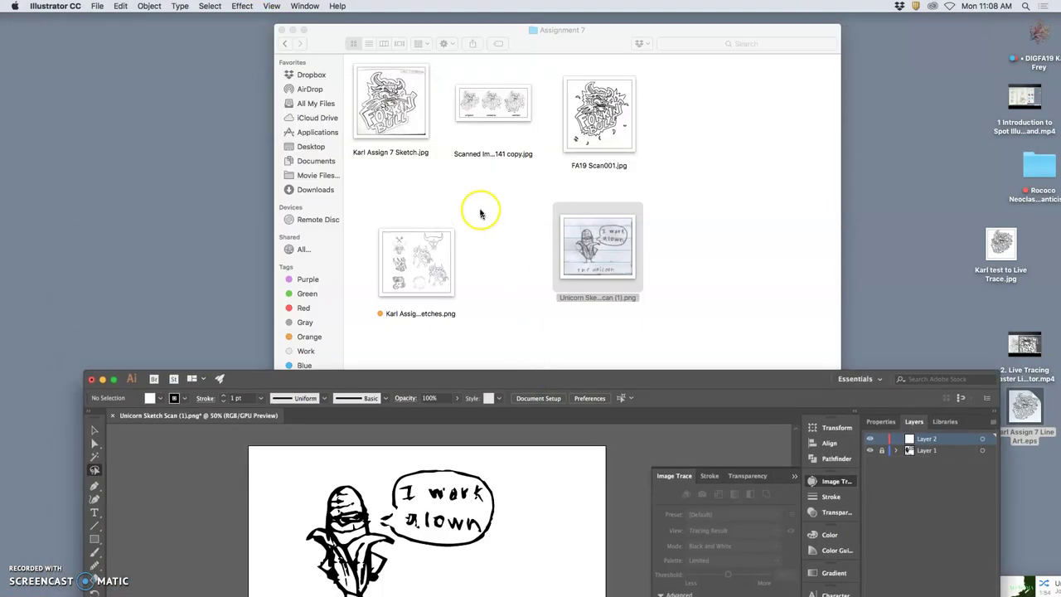
- Place Unicorn Sketch Scan (1).png from the Assignment 7 folder on the desktop and return to Illustrator
{"action": "left_click", "coordinate": [588, 262]}
{"action": "left_click_drag", "start_coordinate": [588, 260], "coordinate": [831, 191]}
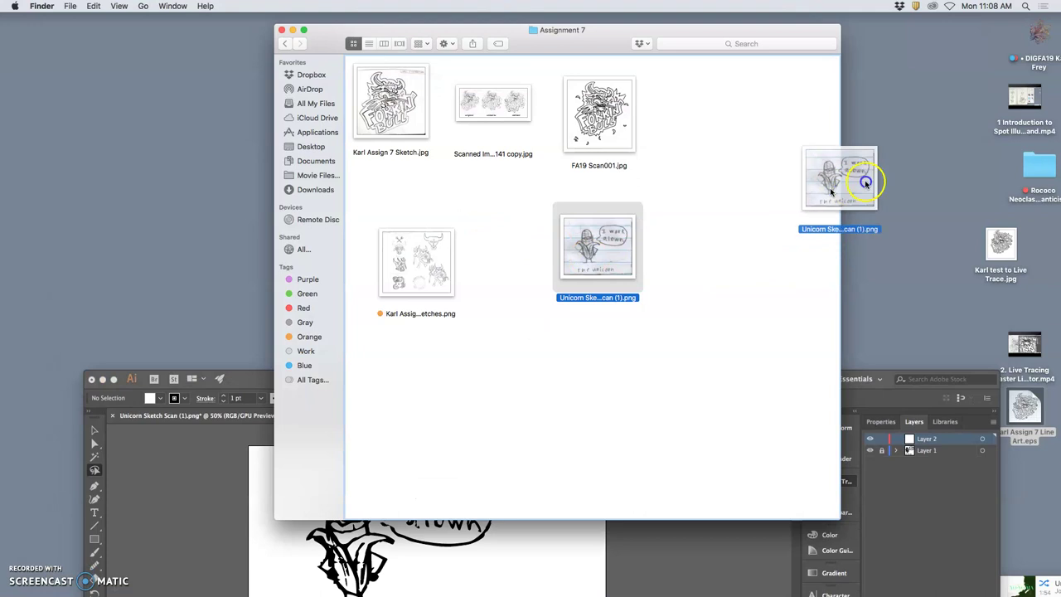
{"action": "left_click", "coordinate": [876, 375]}
{"action": "left_click_drag", "start_coordinate": [704, 369], "coordinate": [667, 4]}
- Open the Unicorn Sketch Scan (1).png file from the Desktop as a separate document
{"action": "left_click", "coordinate": [97, 6]}
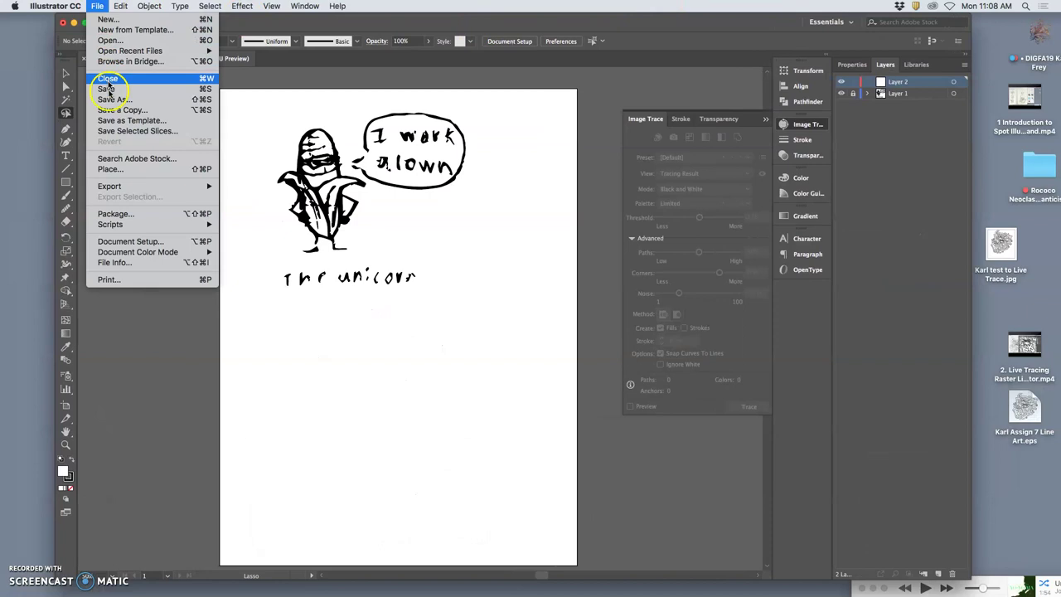
{"action": "left_click", "coordinate": [110, 40]}
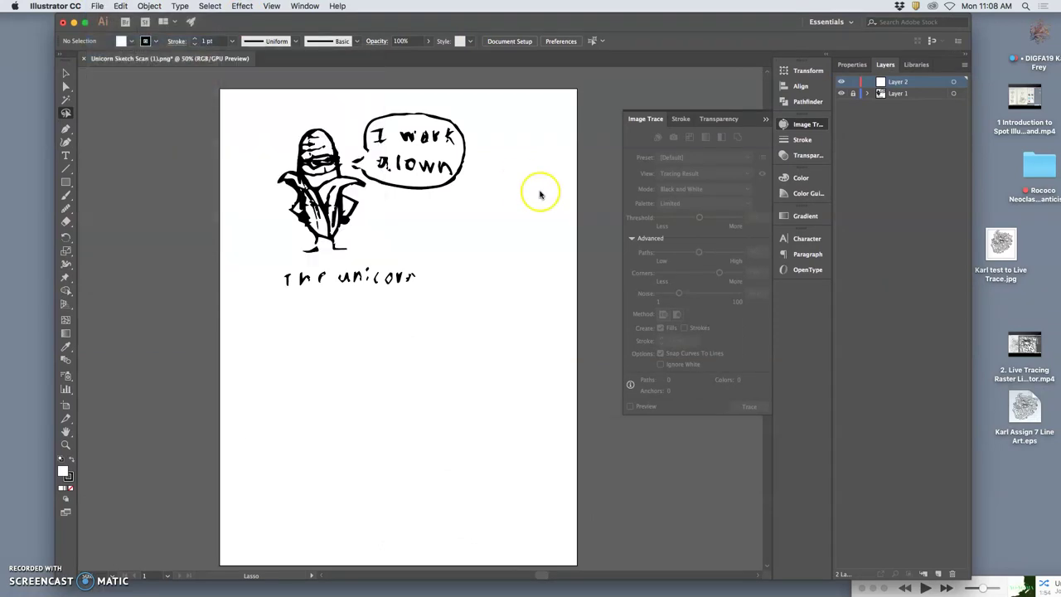
{"action": "scroll", "coordinate": [516, 229], "scroll_direction": "down", "scroll_amount": 5}
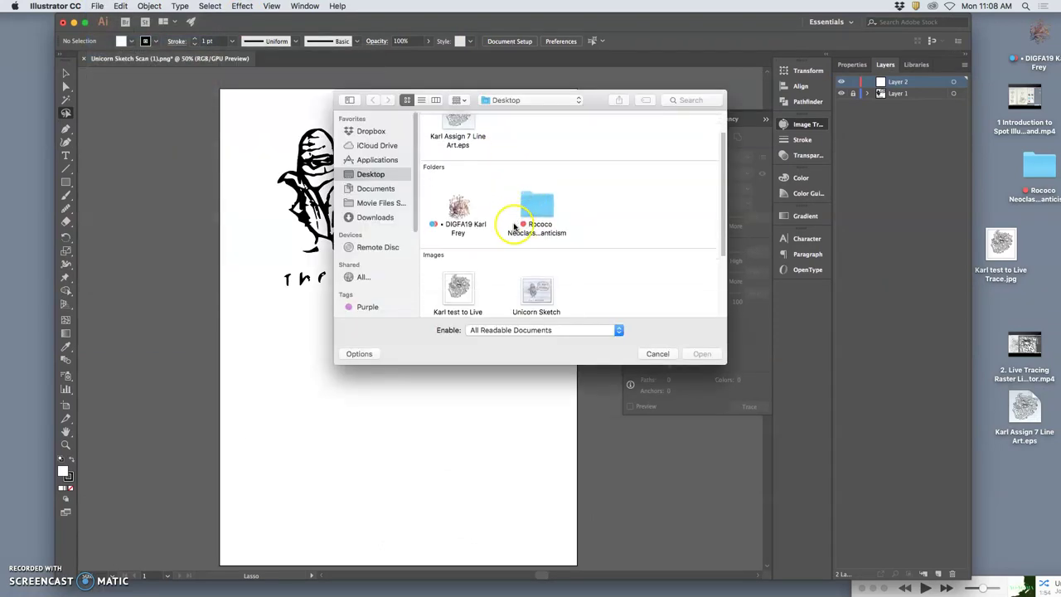
{"action": "left_click", "coordinate": [533, 197]}
{"action": "double_click", "coordinate": [533, 198]}
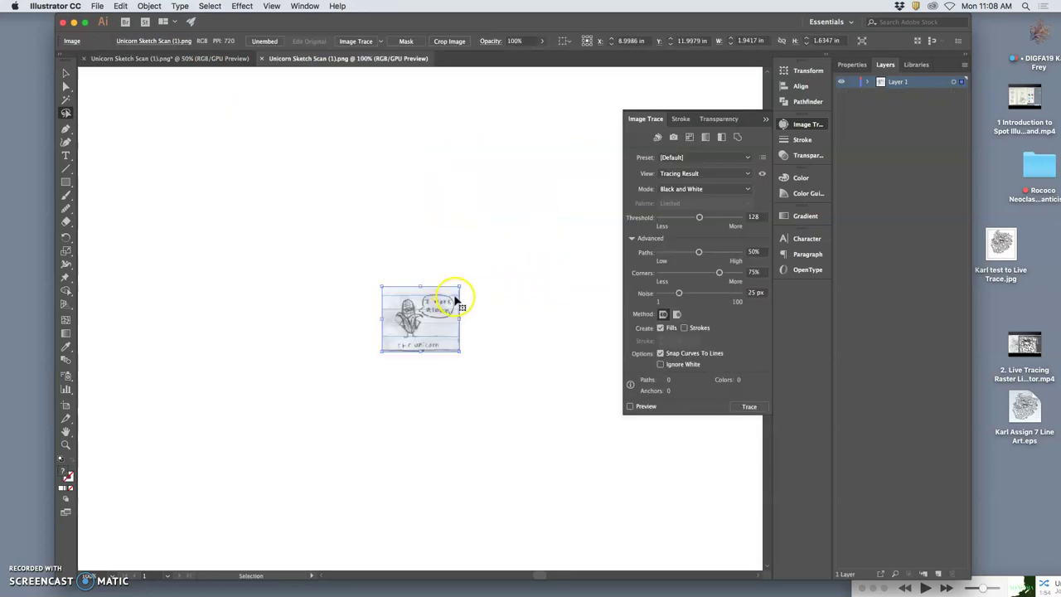
- Paste the scanned sketch onto Layer 2 of the traced document and scale it up proportionally to about 12.25 by 10.3 in
{"action": "left_click", "coordinate": [189, 59]}
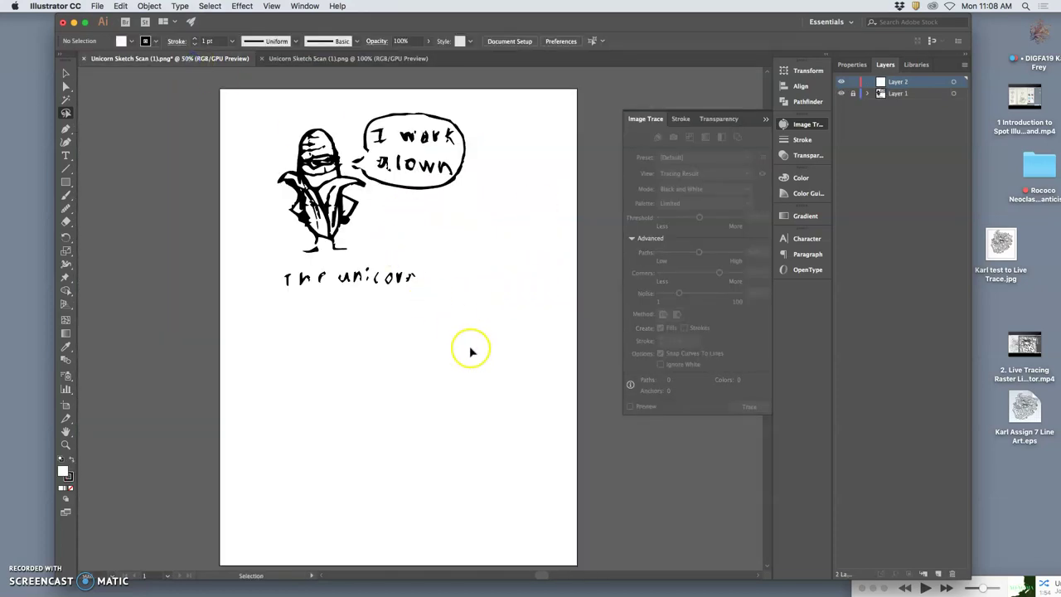
{"action": "key", "text": "super+v"}
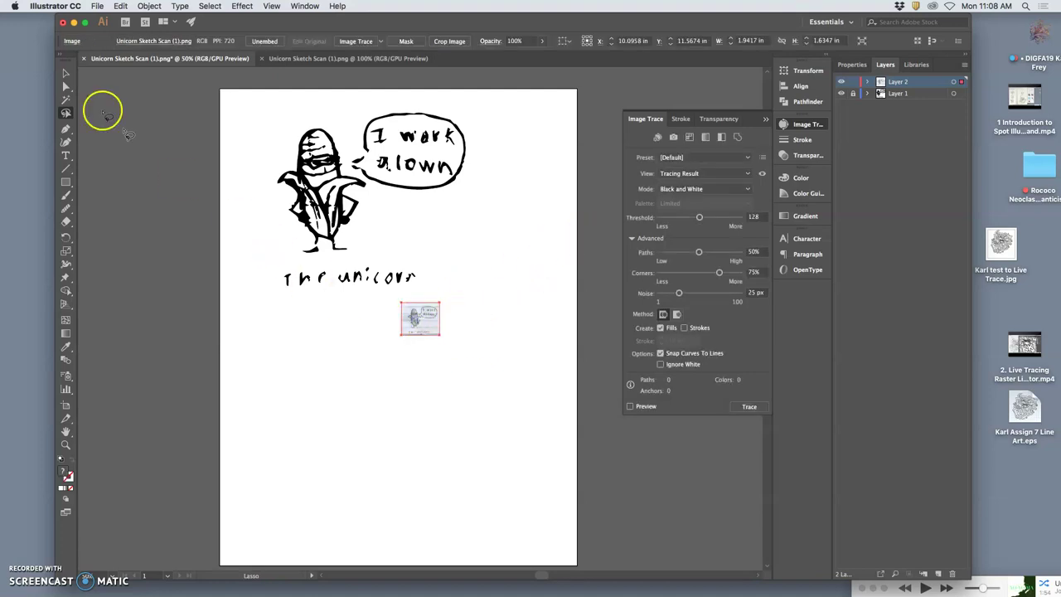
{"action": "left_click", "coordinate": [66, 73]}
{"action": "mouse_move", "coordinate": [432, 328]}
{"action": "left_mouse_down"}
{"action": "mouse_move", "coordinate": [490, 326]}
{"action": "mouse_move", "coordinate": [519, 422]}
{"action": "mouse_move", "coordinate": [568, 433]}
{"action": "left_mouse_up"}
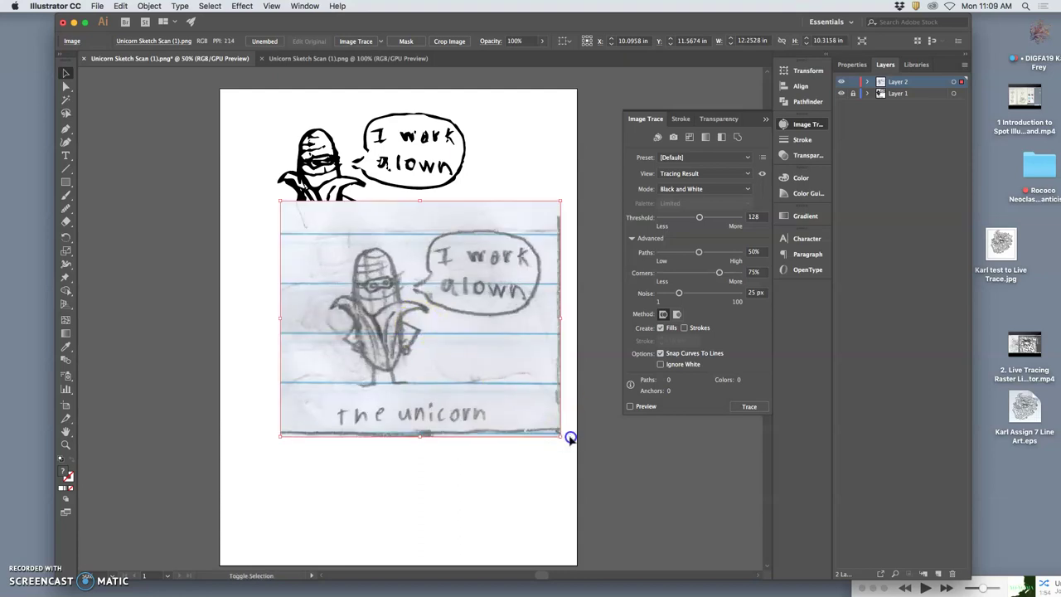
- Move the pasted scan below the traced artwork and dim the images on Layer 2 to 50%
{"action": "left_click_drag", "start_coordinate": [428, 338], "coordinate": [397, 446]}
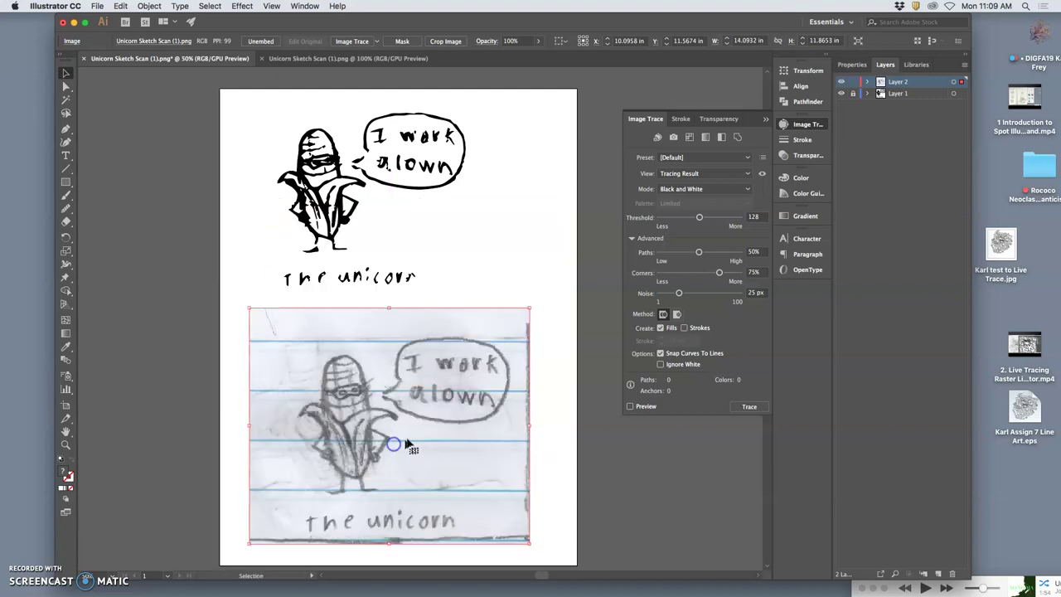
{"action": "left_click", "coordinate": [553, 395]}
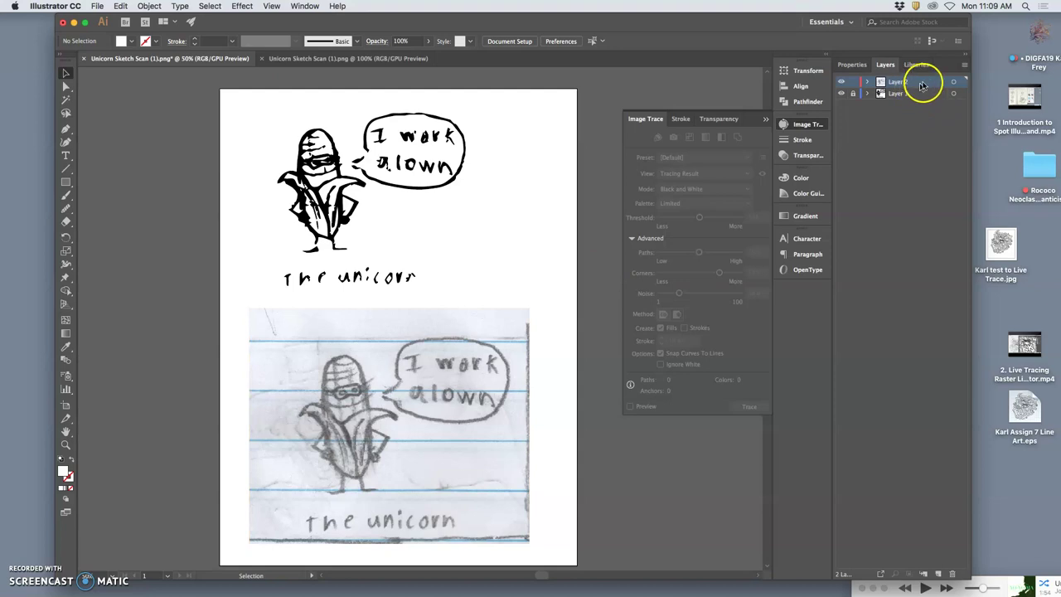
{"action": "double_click", "coordinate": [922, 82]}
{"action": "left_click", "coordinate": [715, 216]}
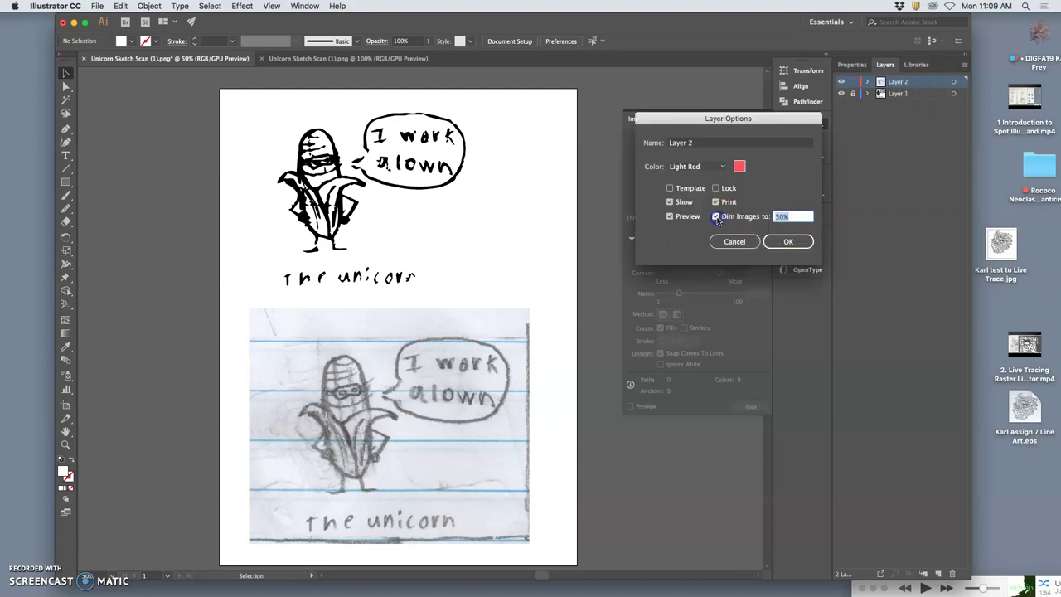
{"action": "left_click", "coordinate": [789, 242]}
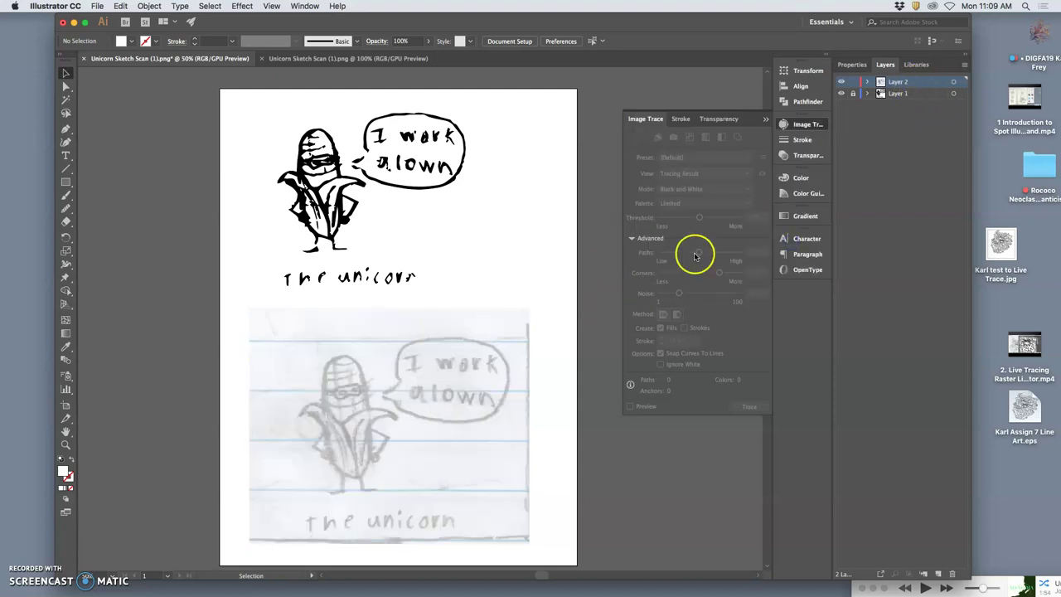
- Lock Layer 2 and add a new layer above it
{"action": "left_click", "coordinate": [854, 92]}
{"action": "left_click", "coordinate": [937, 573]}
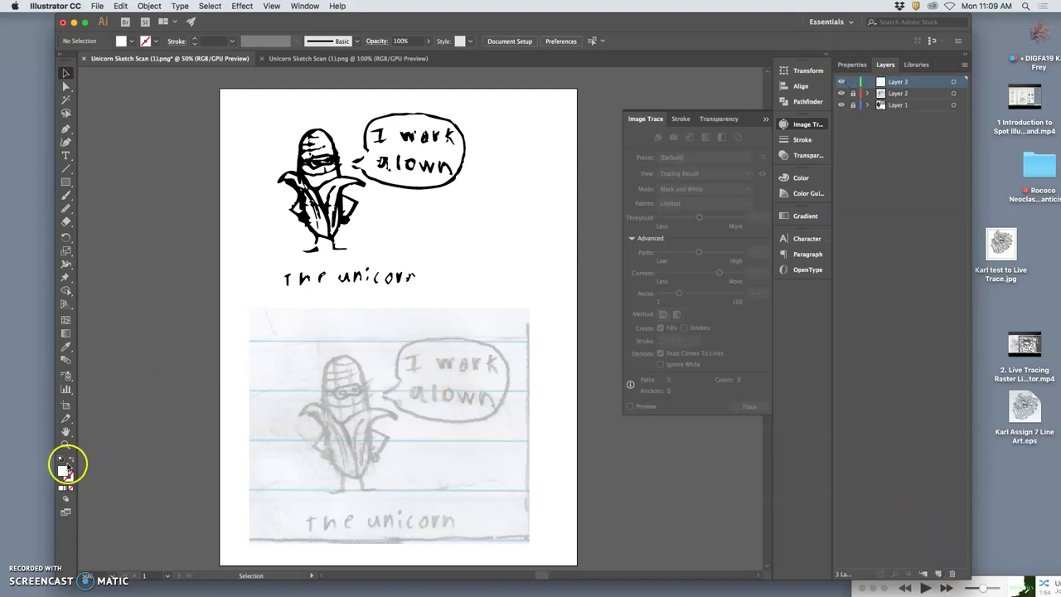
- Set the fill to black with no stroke and choose the Blob Brush tool
{"action": "left_click", "coordinate": [61, 459]}
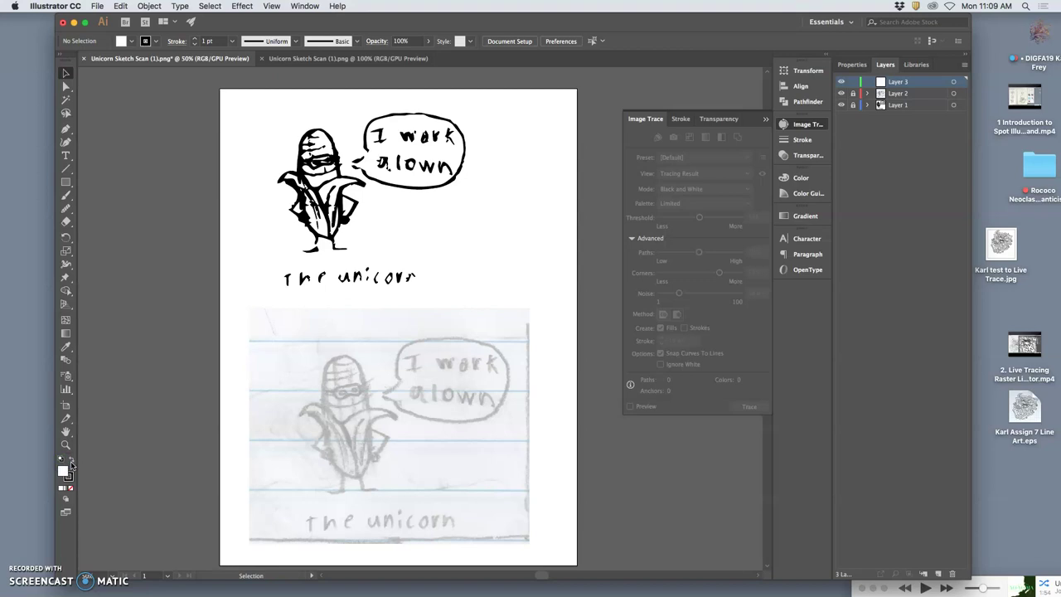
{"action": "left_click", "coordinate": [67, 476]}
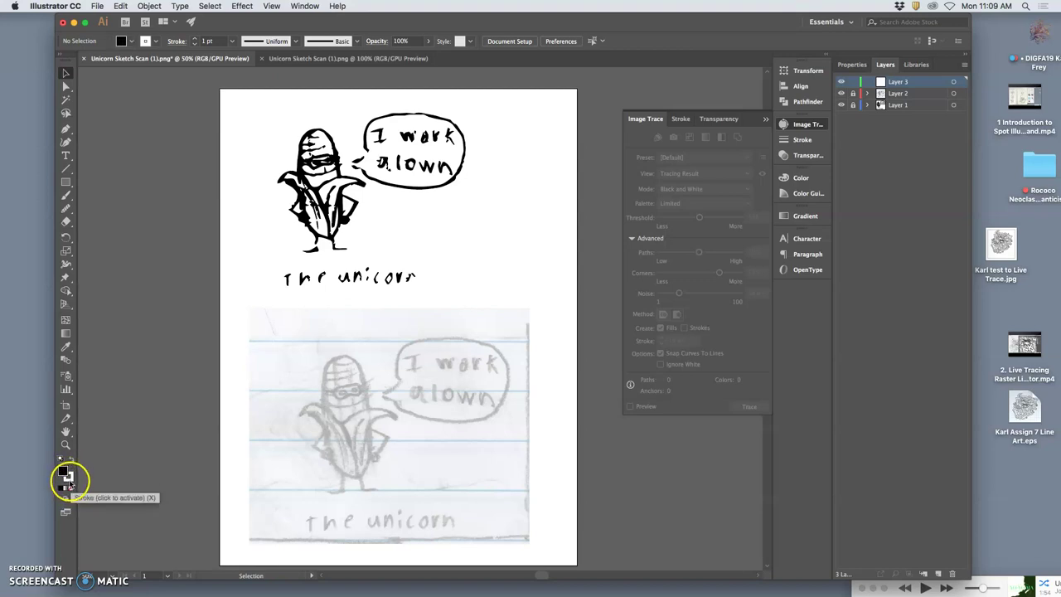
{"action": "left_click", "coordinate": [70, 489]}
{"action": "left_click", "coordinate": [70, 489]}
{"action": "left_click", "coordinate": [63, 470]}
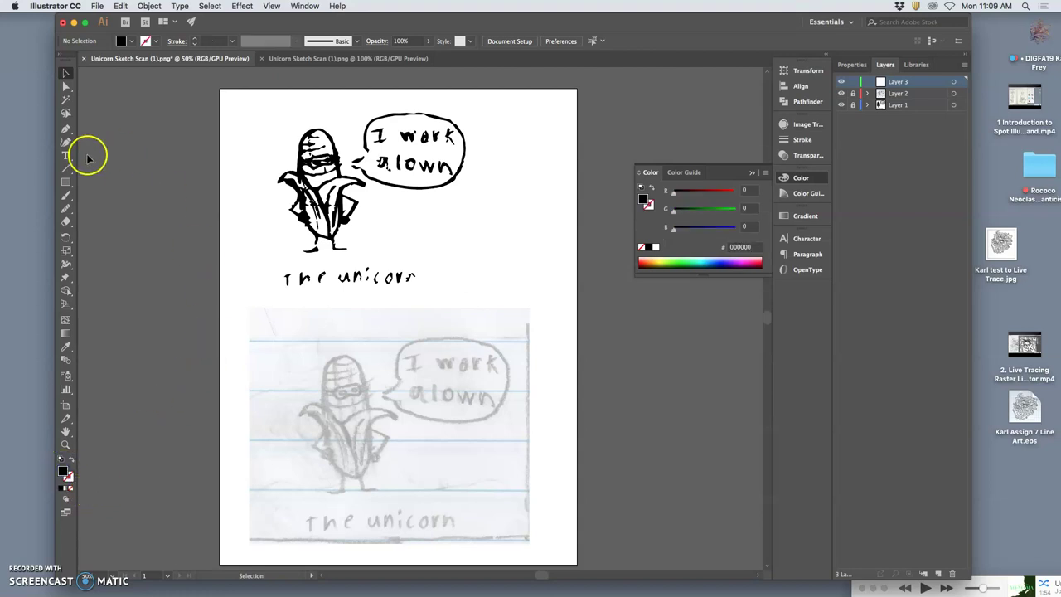
{"action": "left_click", "coordinate": [68, 197]}
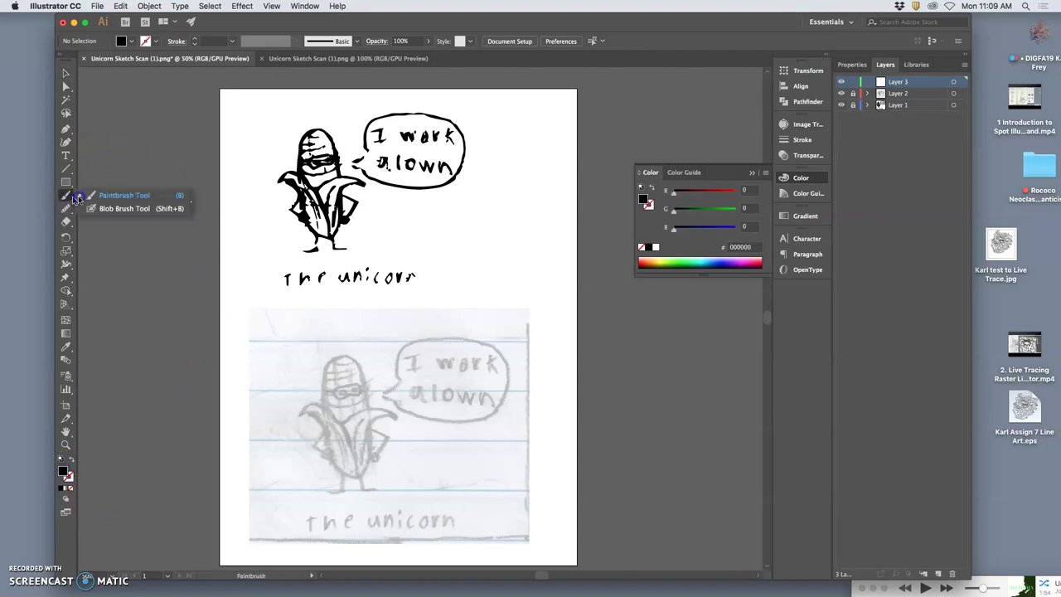
{"action": "left_click", "coordinate": [114, 210]}
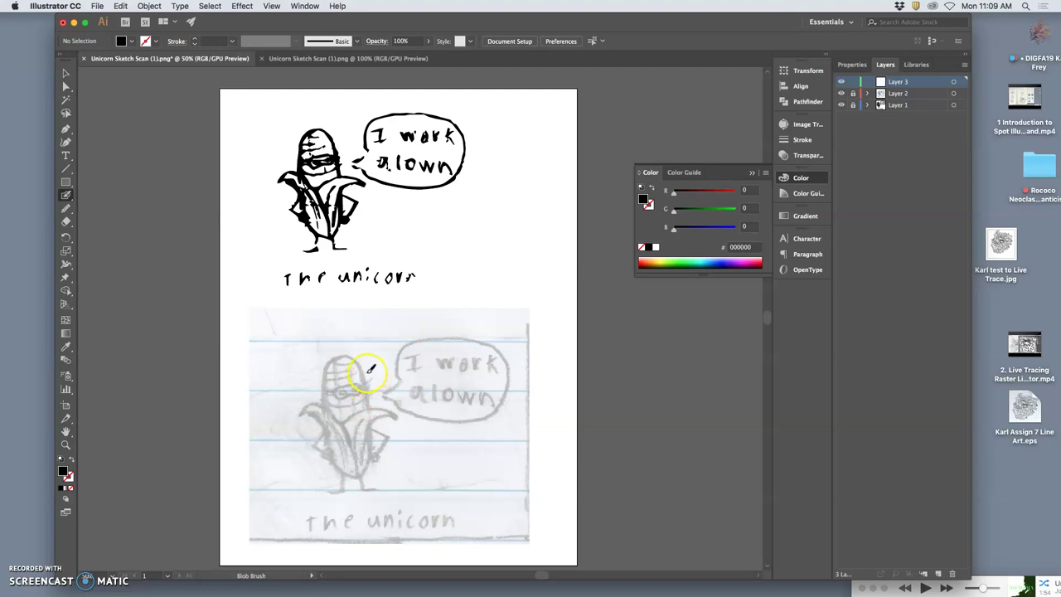
- Zoom to 150% on the dimmed corn character and expand the application window to fill the screen
{"action": "key", "text": "super+equal"}
{"action": "key", "text": "super+equal"}
{"action": "key", "text": "super+equal"}
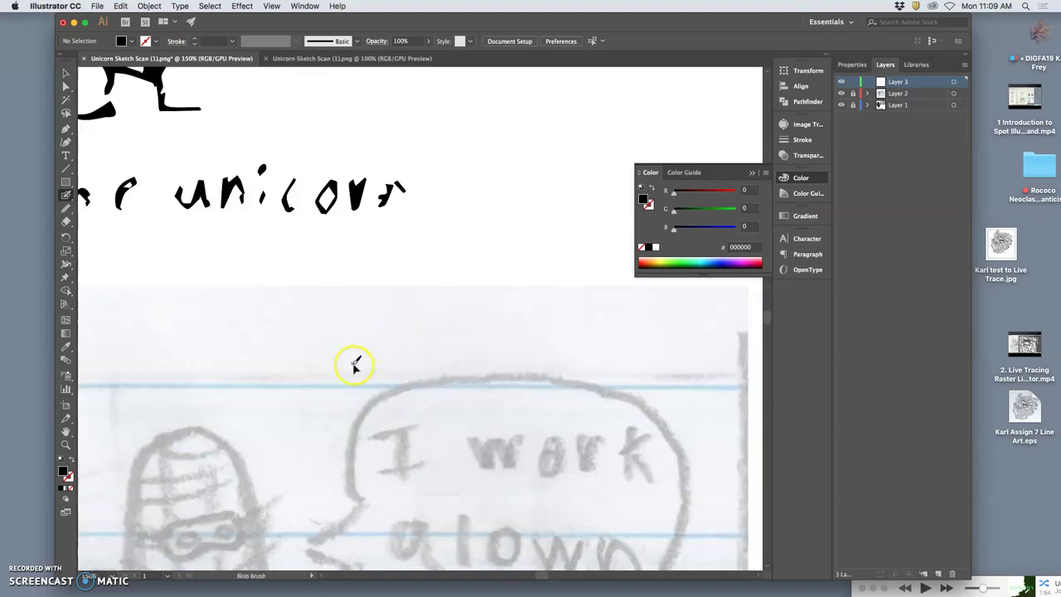
{"action": "scroll", "coordinate": [354, 363], "scroll_direction": "down", "scroll_amount": 5}
{"action": "scroll", "coordinate": [353, 359], "scroll_direction": "left", "scroll_amount": 5}
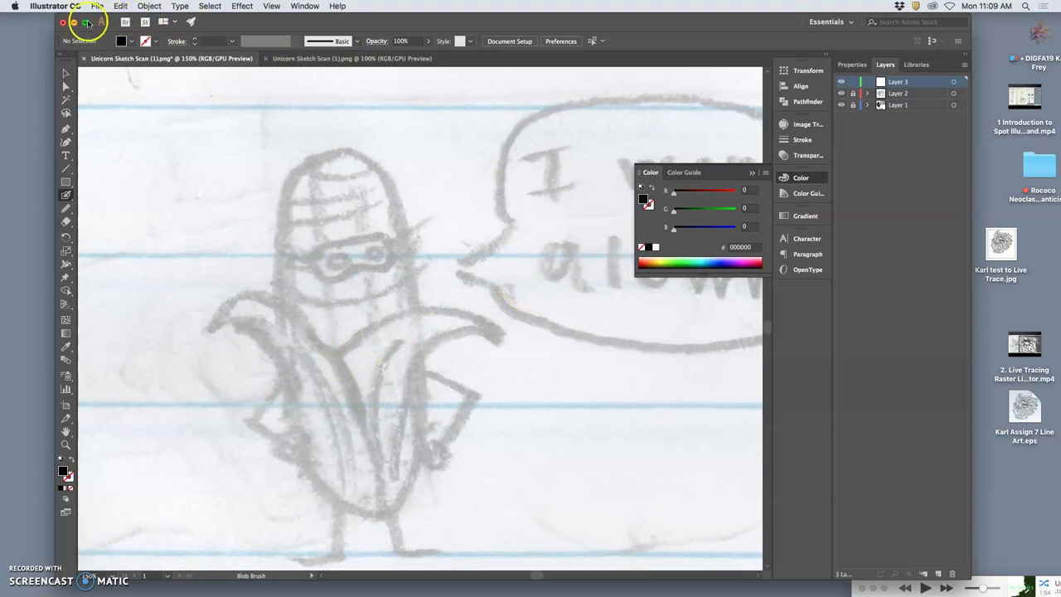
{"action": "left_click", "coordinate": [87, 22]}
{"action": "left_click", "coordinate": [843, 172]}
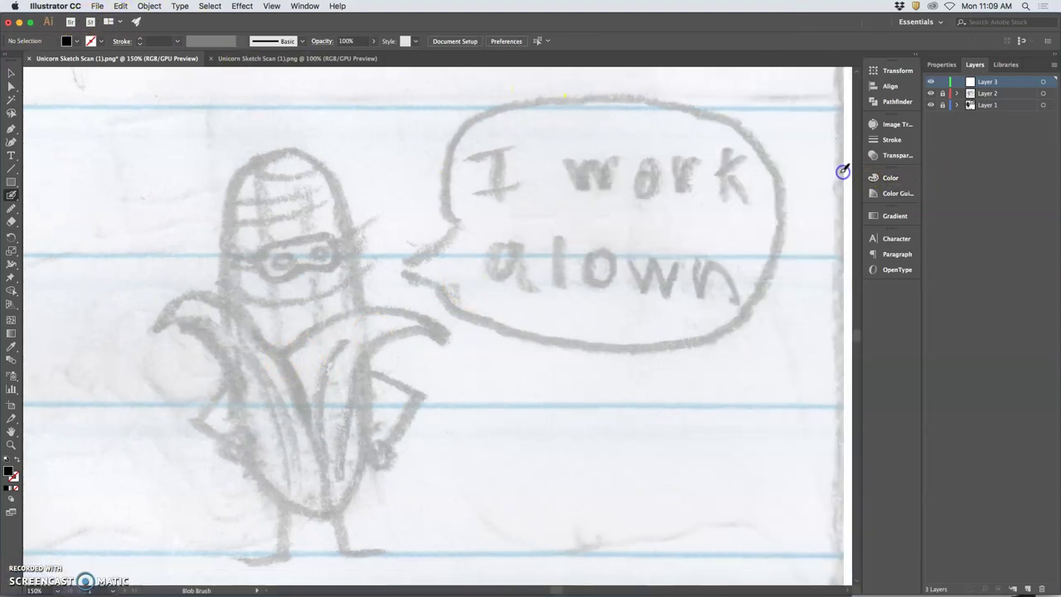
- Configure the Blob Brush with mid-range fidelity, a size of 23 pt and a pressure variation of 20 pt
{"action": "double_click", "coordinate": [10, 195]}
{"action": "left_click_drag", "start_coordinate": [495, 282], "coordinate": [605, 283]}
{"action": "left_click_drag", "start_coordinate": [465, 283], "coordinate": [539, 285]}
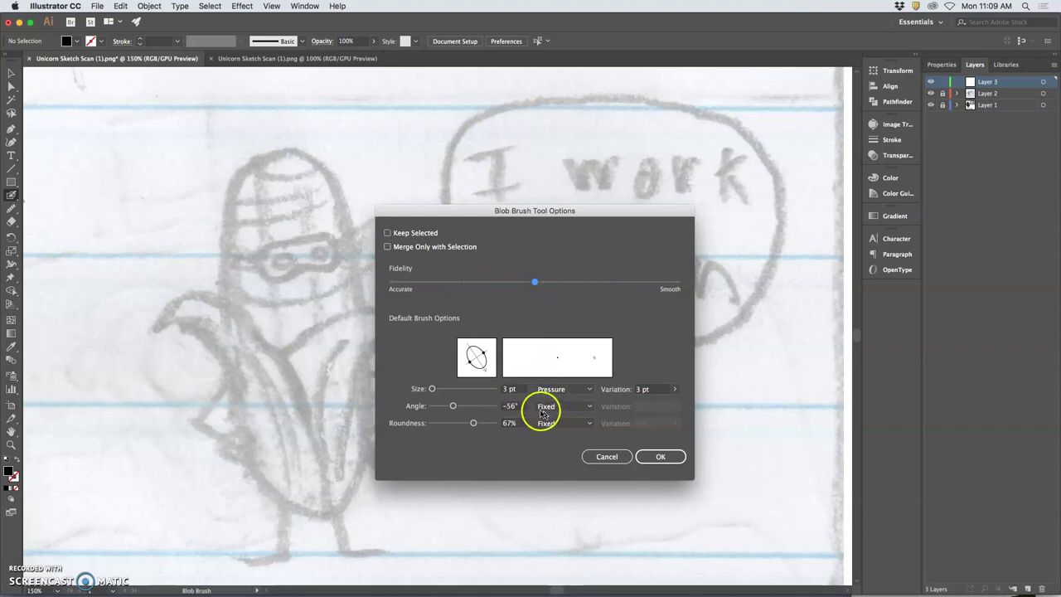
{"action": "left_click_drag", "start_coordinate": [479, 391], "coordinate": [440, 391]}
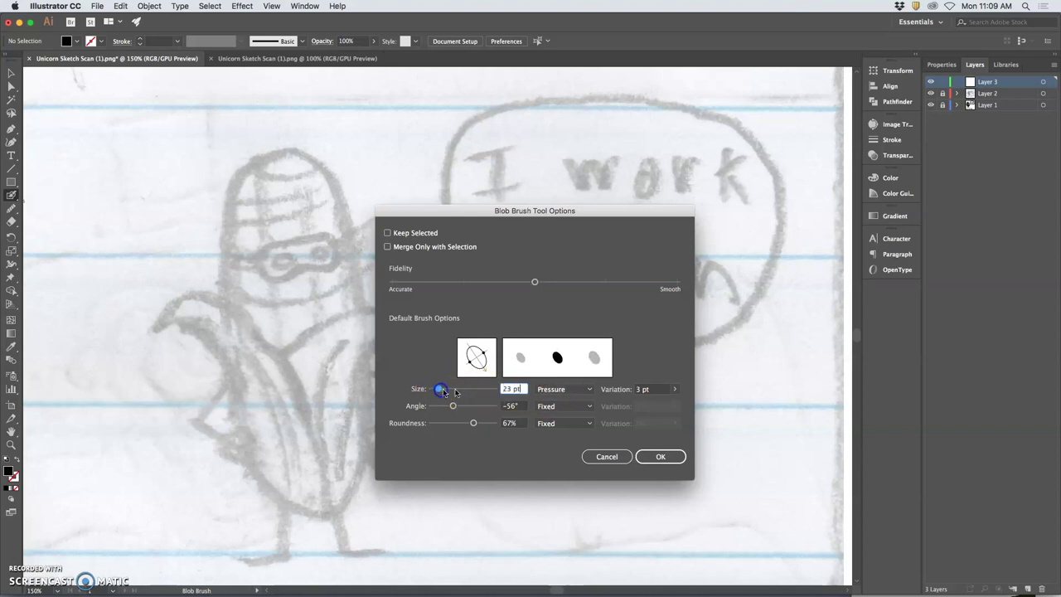
{"action": "left_click", "coordinate": [675, 389]}
{"action": "left_click_drag", "start_coordinate": [658, 402], "coordinate": [649, 403]}
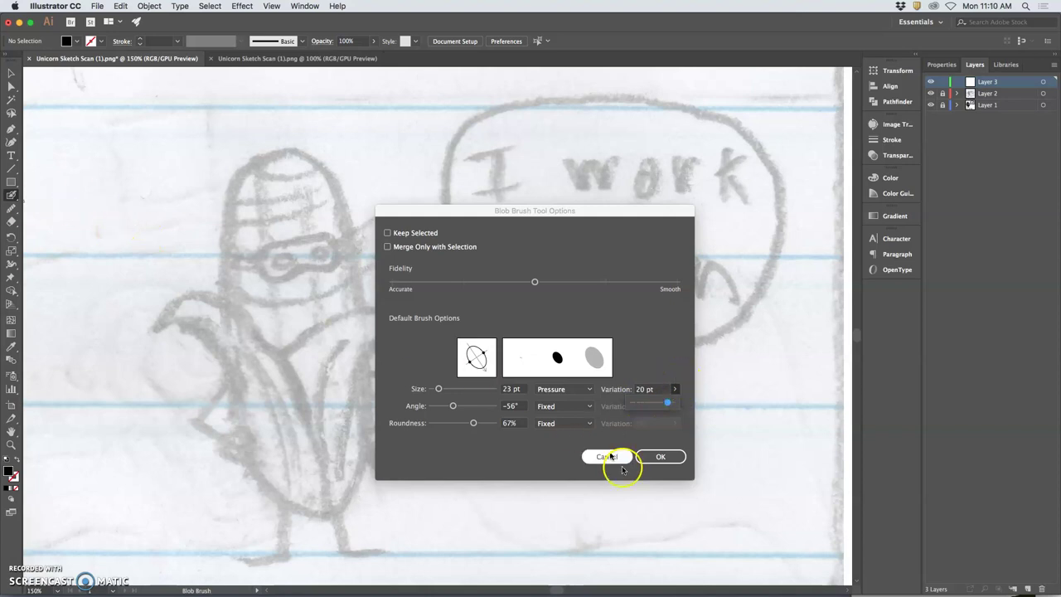
{"action": "left_click", "coordinate": [668, 457]}
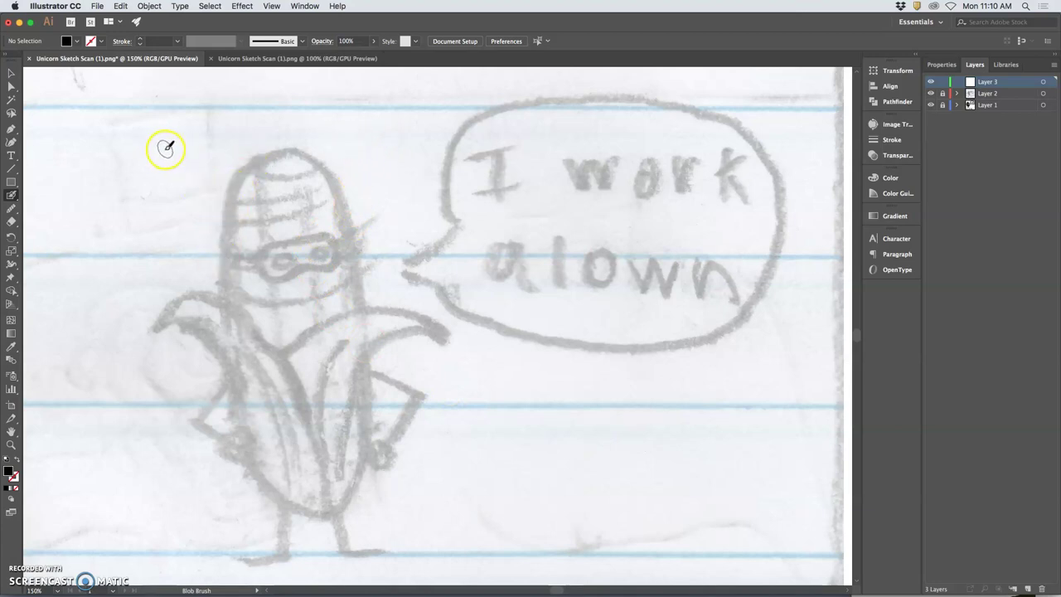
- Paint thick and thin freehand test strokes across the dimmed sketch with the Blob Brush
{"action": "mouse_move", "coordinate": [176, 147]}
{"action": "left_mouse_down"}
{"action": "mouse_move", "coordinate": [391, 119]}
{"action": "mouse_move", "coordinate": [476, 128]}
{"action": "mouse_move", "coordinate": [559, 180]}
{"action": "mouse_move", "coordinate": [737, 214]}
{"action": "mouse_move", "coordinate": [678, 172]}
{"action": "mouse_move", "coordinate": [522, 337]}
{"action": "mouse_move", "coordinate": [630, 469]}
{"action": "left_mouse_up"}
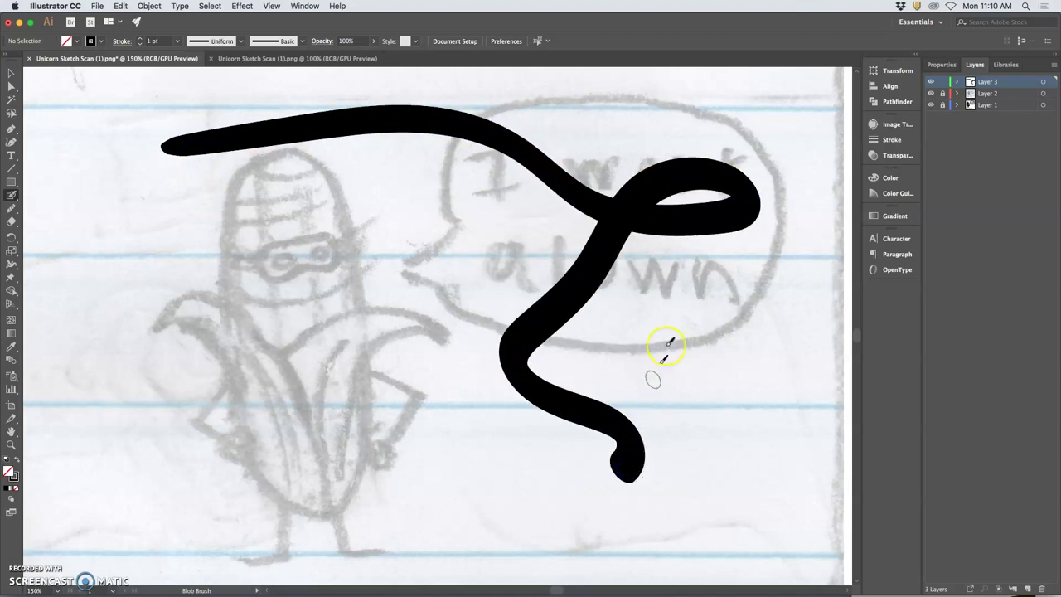
{"action": "mouse_move", "coordinate": [694, 355]}
{"action": "left_mouse_down"}
{"action": "mouse_move", "coordinate": [748, 368]}
{"action": "mouse_move", "coordinate": [733, 410]}
{"action": "mouse_move", "coordinate": [775, 405]}
{"action": "mouse_move", "coordinate": [771, 314]}
{"action": "mouse_move", "coordinate": [810, 346]}
{"action": "mouse_move", "coordinate": [807, 421]}
{"action": "left_mouse_up"}
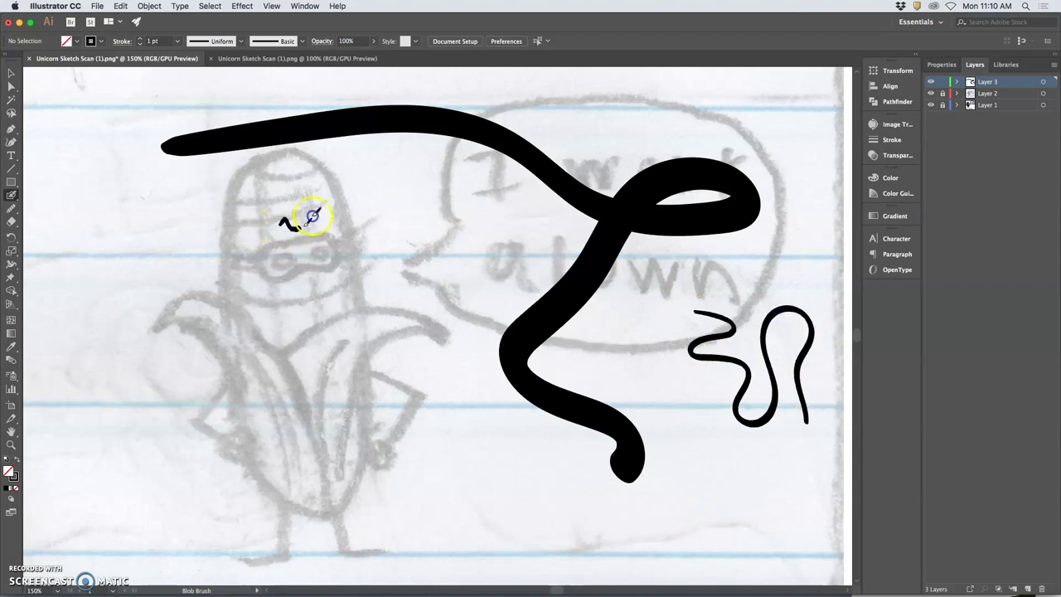
{"action": "mouse_move", "coordinate": [373, 217]}
{"action": "left_mouse_down"}
{"action": "mouse_move", "coordinate": [444, 273]}
{"action": "mouse_move", "coordinate": [469, 422]}
{"action": "left_mouse_up"}
{"action": "left_click_drag", "start_coordinate": [349, 387], "coordinate": [383, 456]}
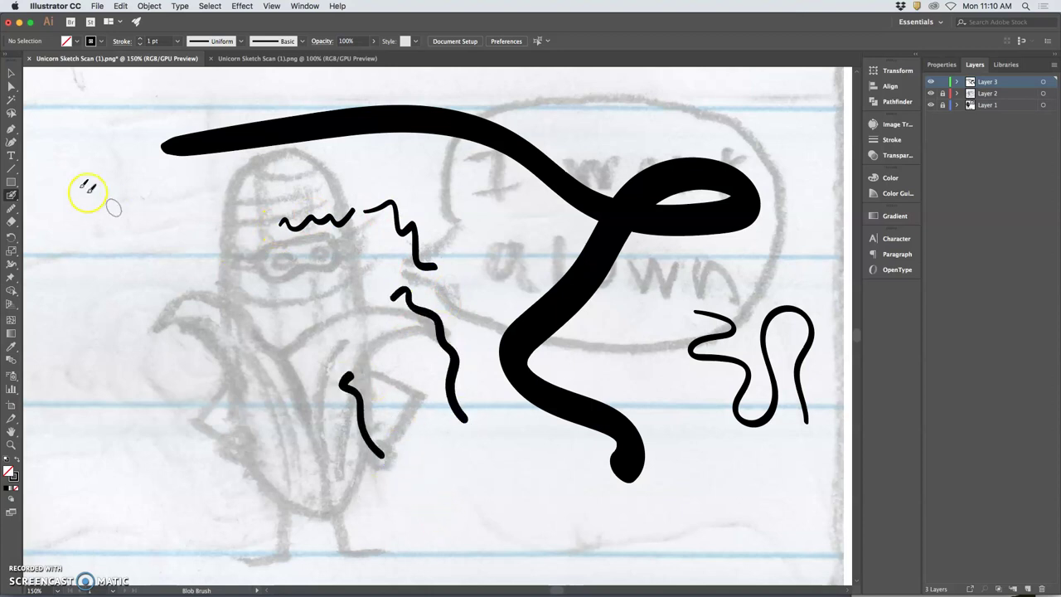
- Set the Blob Brush fidelity to fully smooth and paint test strokes over both husk leaves
{"action": "double_click", "coordinate": [10, 196]}
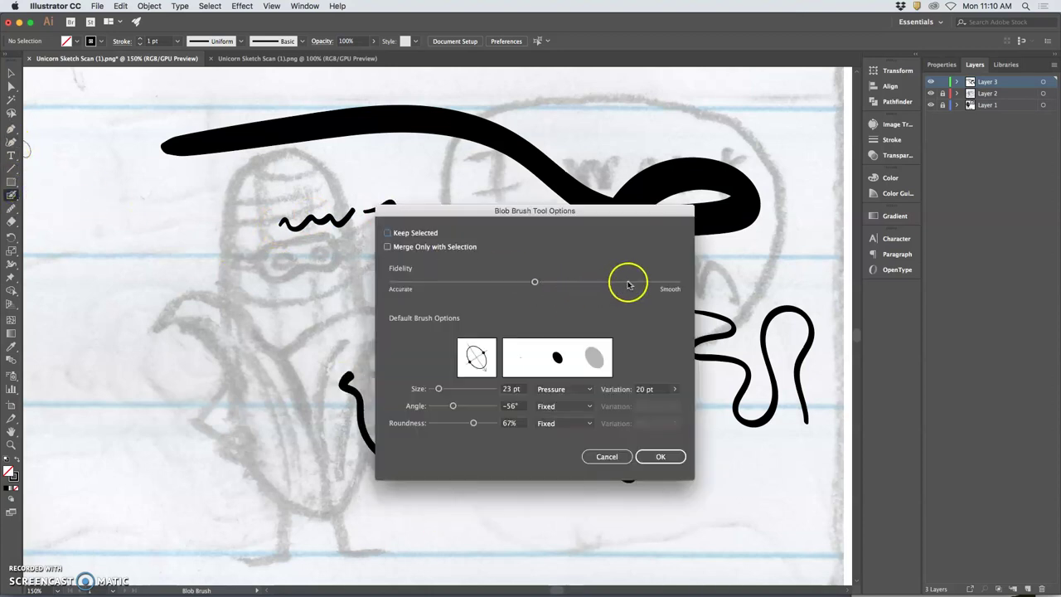
{"action": "left_click", "coordinate": [656, 451]}
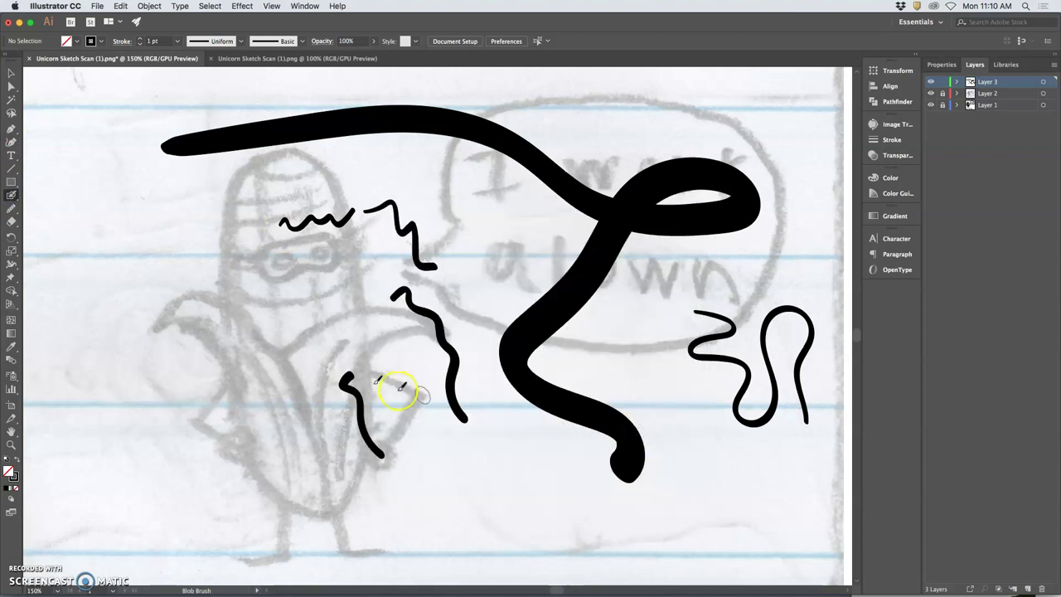
{"action": "mouse_move", "coordinate": [246, 326]}
{"action": "left_mouse_down"}
{"action": "mouse_move", "coordinate": [276, 353]}
{"action": "mouse_move", "coordinate": [249, 338]}
{"action": "mouse_move", "coordinate": [232, 306]}
{"action": "mouse_move", "coordinate": [195, 287]}
{"action": "mouse_move", "coordinate": [167, 293]}
{"action": "mouse_move", "coordinate": [126, 355]}
{"action": "mouse_move", "coordinate": [188, 329]}
{"action": "mouse_move", "coordinate": [222, 341]}
{"action": "mouse_move", "coordinate": [245, 369]}
{"action": "mouse_move", "coordinate": [241, 426]}
{"action": "left_mouse_up"}
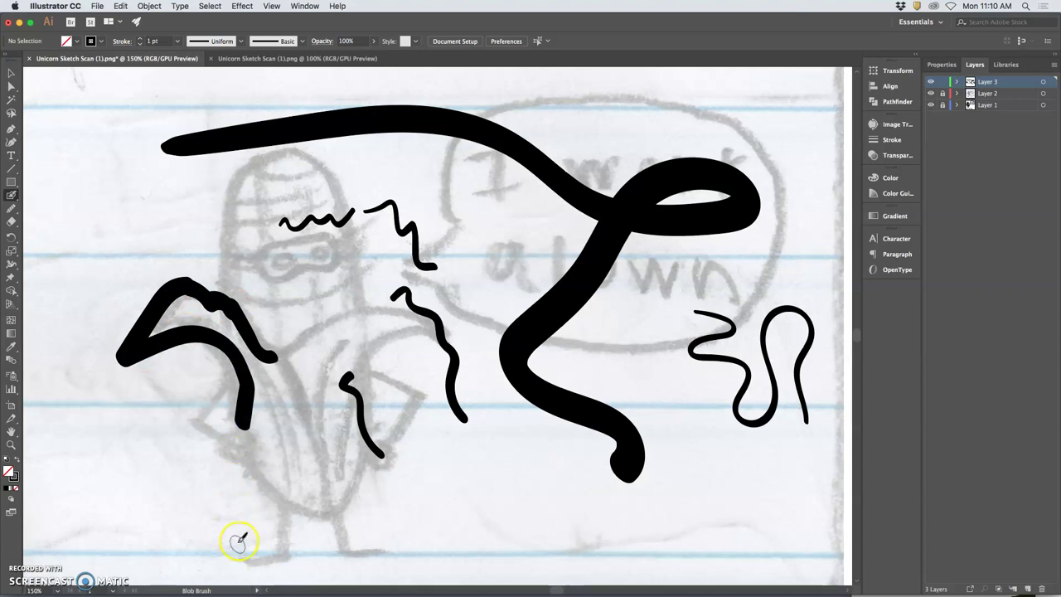
{"action": "mouse_move", "coordinate": [282, 355]}
{"action": "left_mouse_down"}
{"action": "mouse_move", "coordinate": [343, 315]}
{"action": "mouse_move", "coordinate": [426, 338]}
{"action": "mouse_move", "coordinate": [361, 369]}
{"action": "mouse_move", "coordinate": [400, 445]}
{"action": "left_mouse_up"}
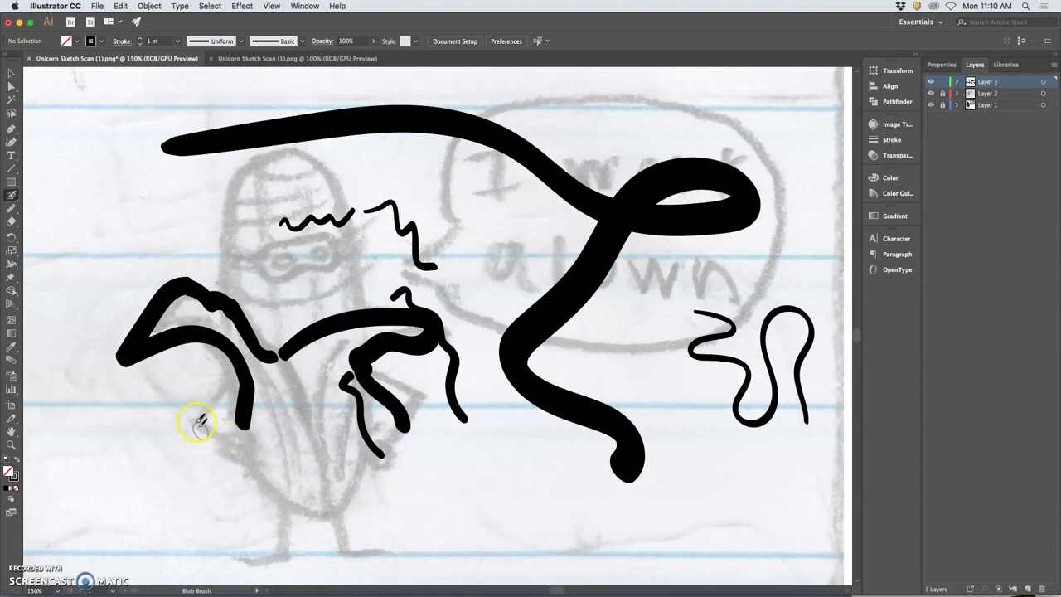
- Lasso all the test strokes on the new layer and delete them
{"action": "left_click", "coordinate": [12, 113]}
{"action": "mouse_move", "coordinate": [157, 107]}
{"action": "left_mouse_down"}
{"action": "mouse_move", "coordinate": [58, 180]}
{"action": "mouse_move", "coordinate": [53, 356]}
{"action": "mouse_move", "coordinate": [143, 473]}
{"action": "mouse_move", "coordinate": [608, 531]}
{"action": "mouse_move", "coordinate": [785, 503]}
{"action": "mouse_move", "coordinate": [834, 449]}
{"action": "mouse_move", "coordinate": [842, 376]}
{"action": "mouse_move", "coordinate": [821, 211]}
{"action": "mouse_move", "coordinate": [739, 102]}
{"action": "mouse_move", "coordinate": [396, 62]}
{"action": "mouse_move", "coordinate": [254, 100]}
{"action": "mouse_move", "coordinate": [144, 197]}
{"action": "left_mouse_up"}
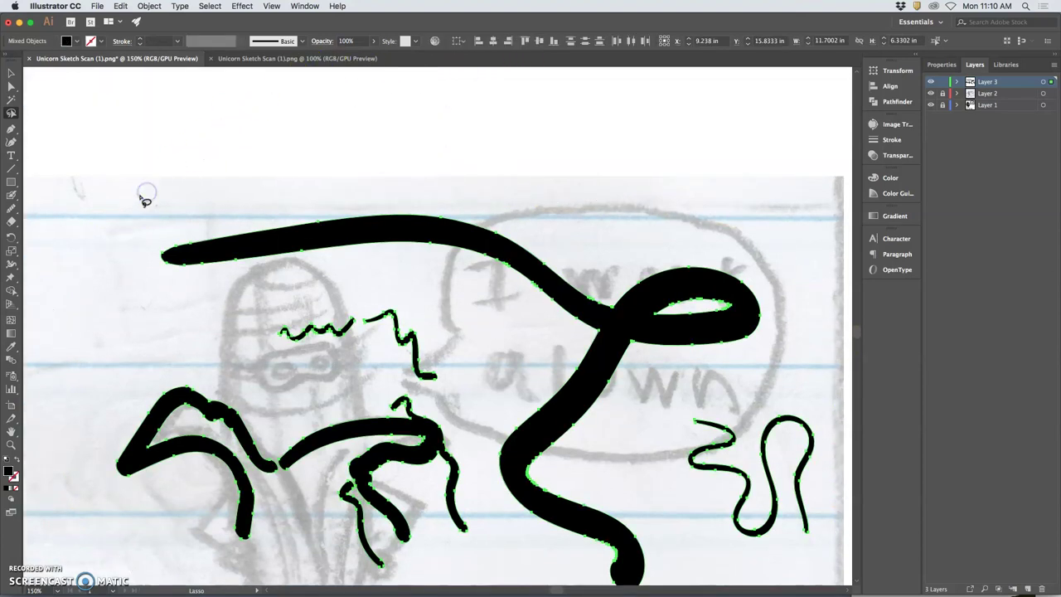
{"action": "key", "text": "Delete"}
- Set the Blob Brush fidelity to the middle and its size to 18 pt with a pressure variation of 17 pt
{"action": "scroll", "coordinate": [398, 324], "scroll_direction": "down", "scroll_amount": 3}
{"action": "scroll", "coordinate": [397, 324], "scroll_direction": "left", "scroll_amount": 2}
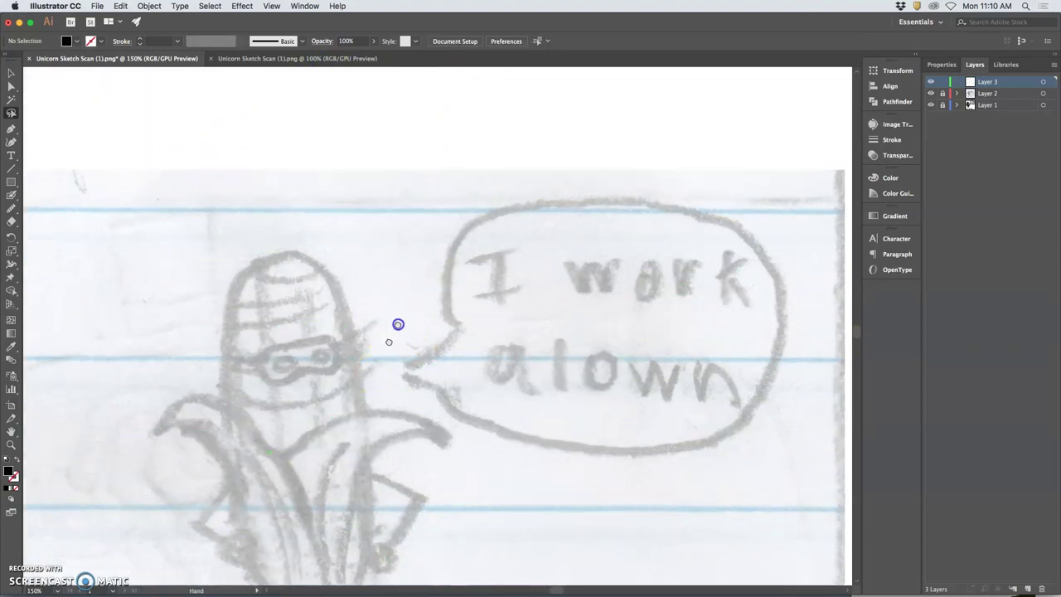
{"action": "left_click", "coordinate": [10, 196]}
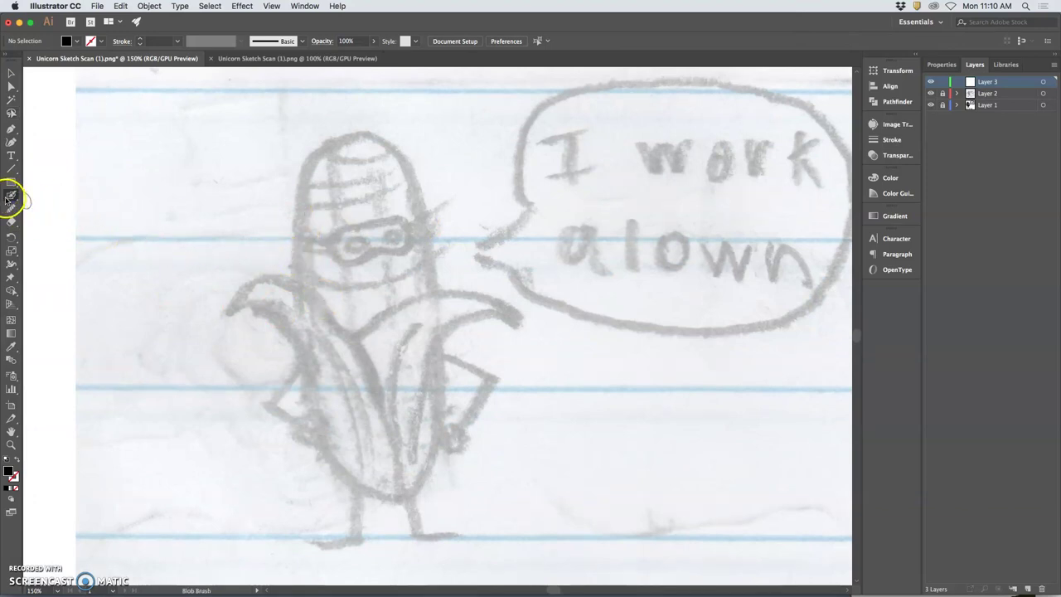
{"action": "double_click", "coordinate": [11, 196]}
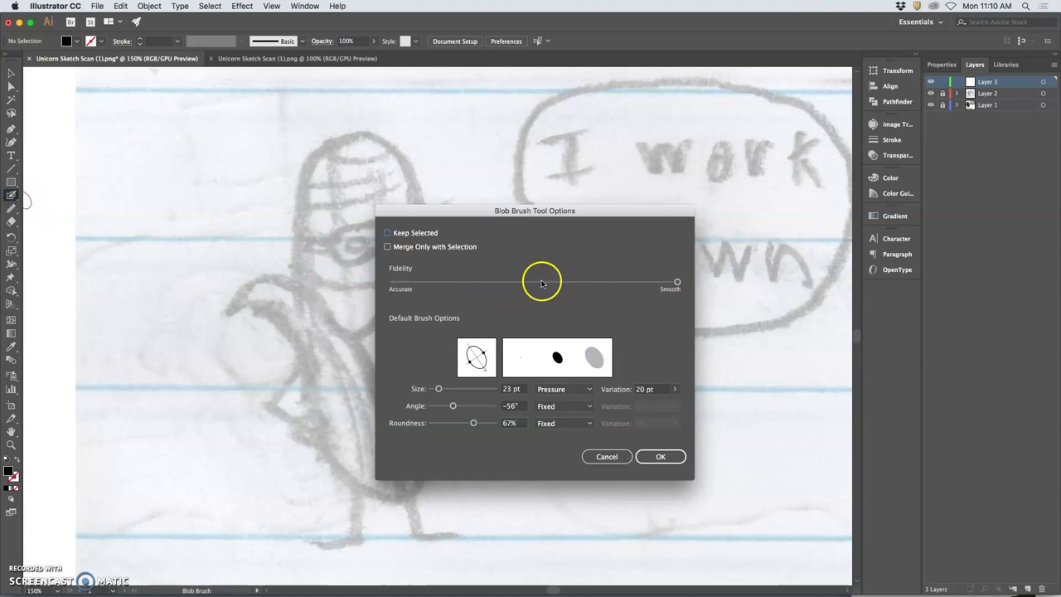
{"action": "left_click", "coordinate": [656, 457]}
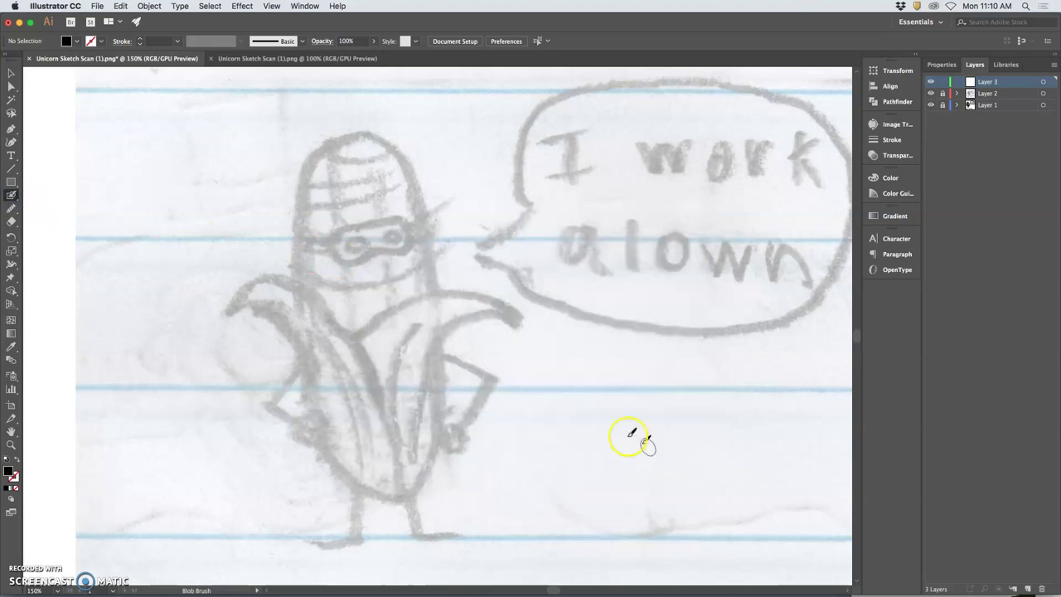
{"action": "double_click", "coordinate": [11, 197]}
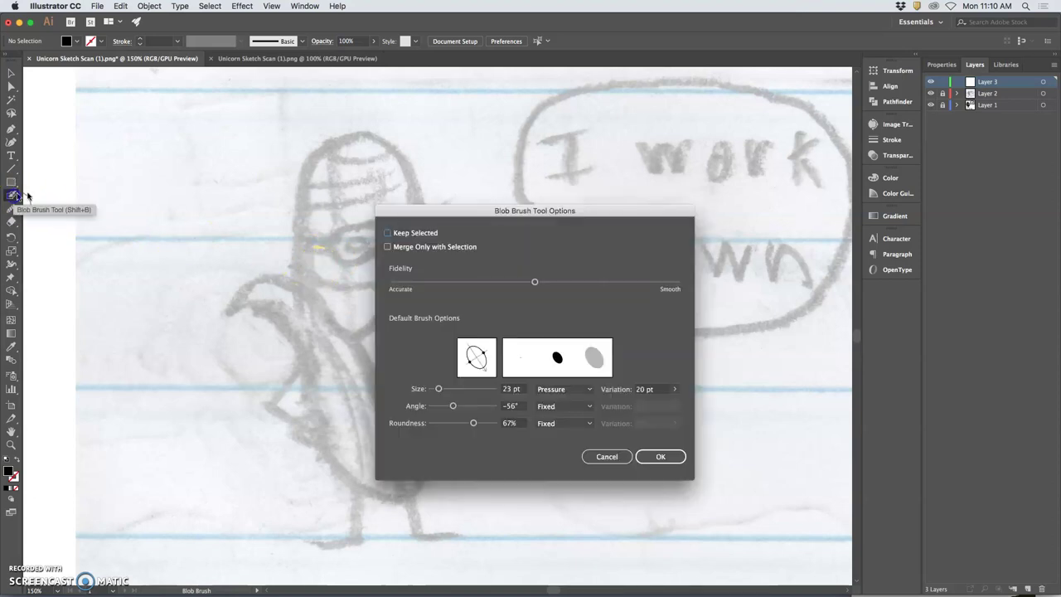
{"action": "left_click_drag", "start_coordinate": [440, 390], "coordinate": [440, 390]}
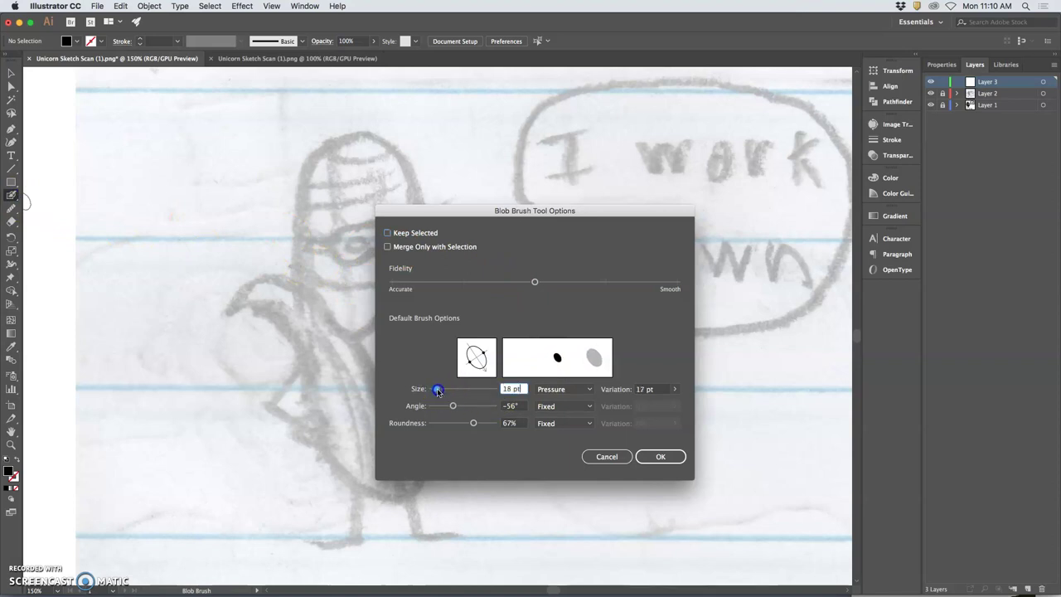
{"action": "left_click_drag", "start_coordinate": [446, 391], "coordinate": [446, 390]}
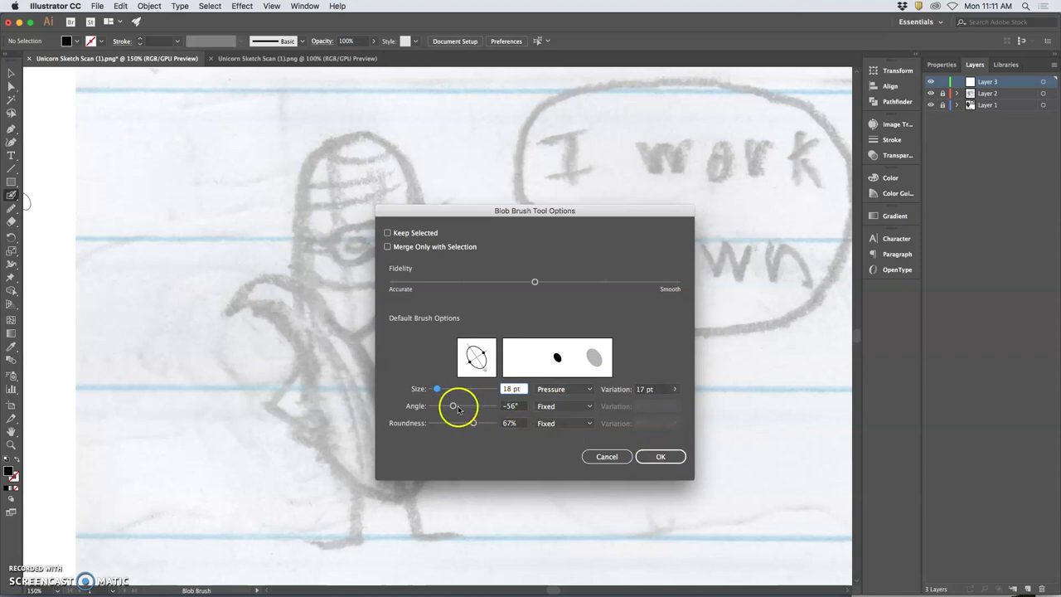
{"action": "left_click", "coordinate": [651, 457]}
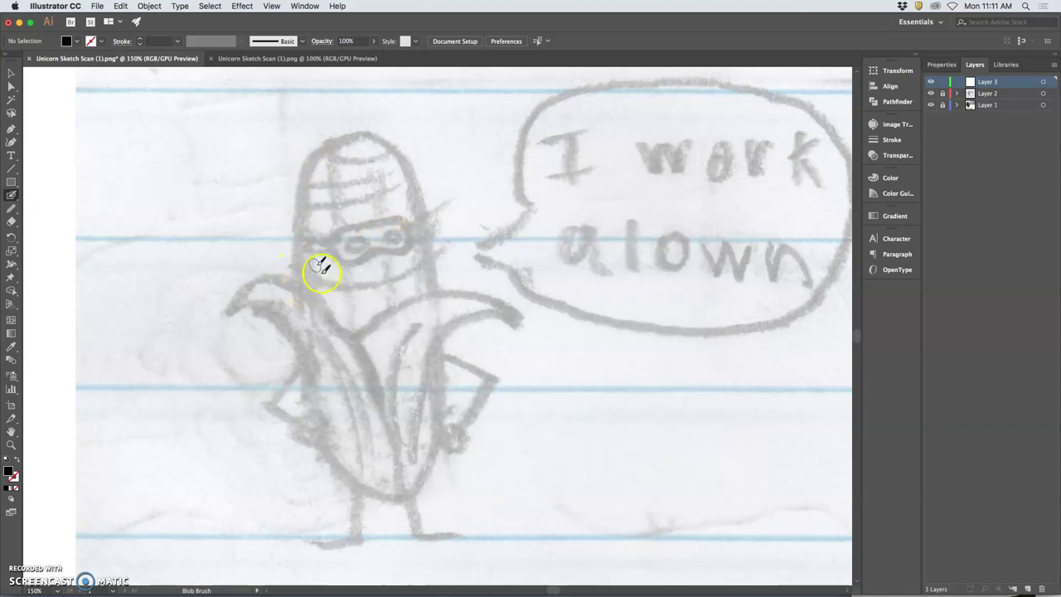
- Zoom out to 50% to compare the traced artwork with the dimmed scan below it
{"action": "key", "text": "super+minus"}
{"action": "key", "text": "super+minus"}
{"action": "key", "text": "super+minus"}
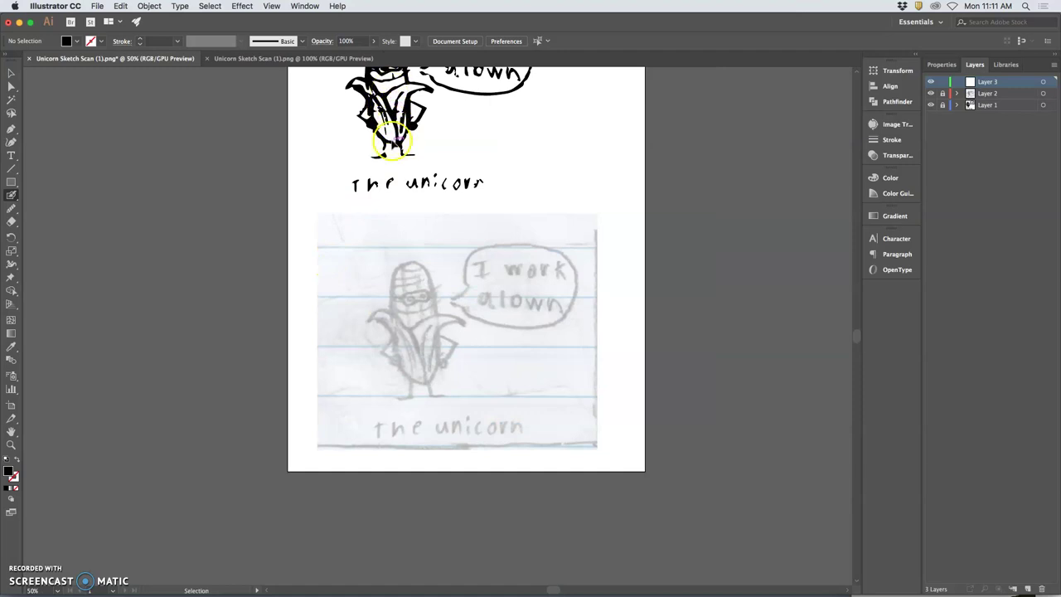
{"action": "left_click_drag", "start_coordinate": [497, 165], "coordinate": [483, 238]}
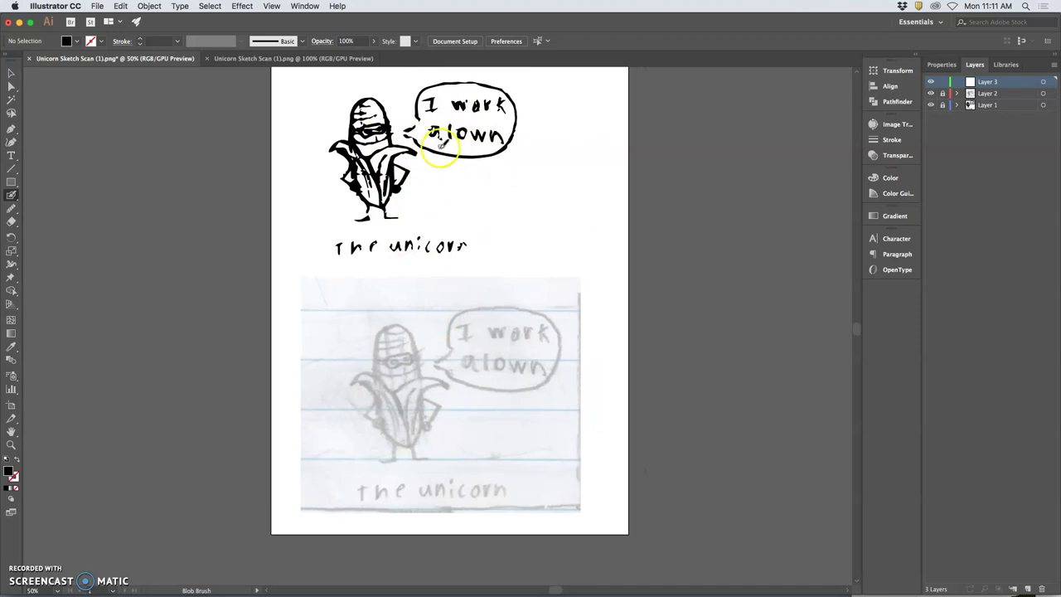
- Ink the arched outline of the corn character's head over the dimmed sketch with the Blob Brush
{"action": "key", "text": "super+equal"}
{"action": "key", "text": "super+equal"}
{"action": "key", "text": "super+equal"}
{"action": "left_click_drag", "start_coordinate": [388, 312], "coordinate": [384, 183]}
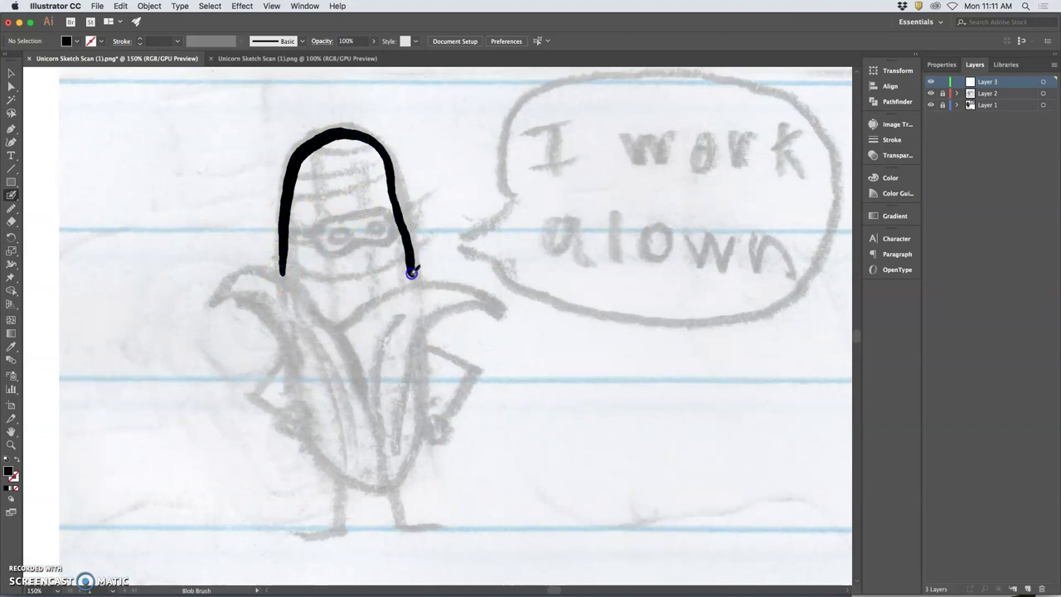
{"action": "left_click_drag", "start_coordinate": [411, 272], "coordinate": [412, 282]}
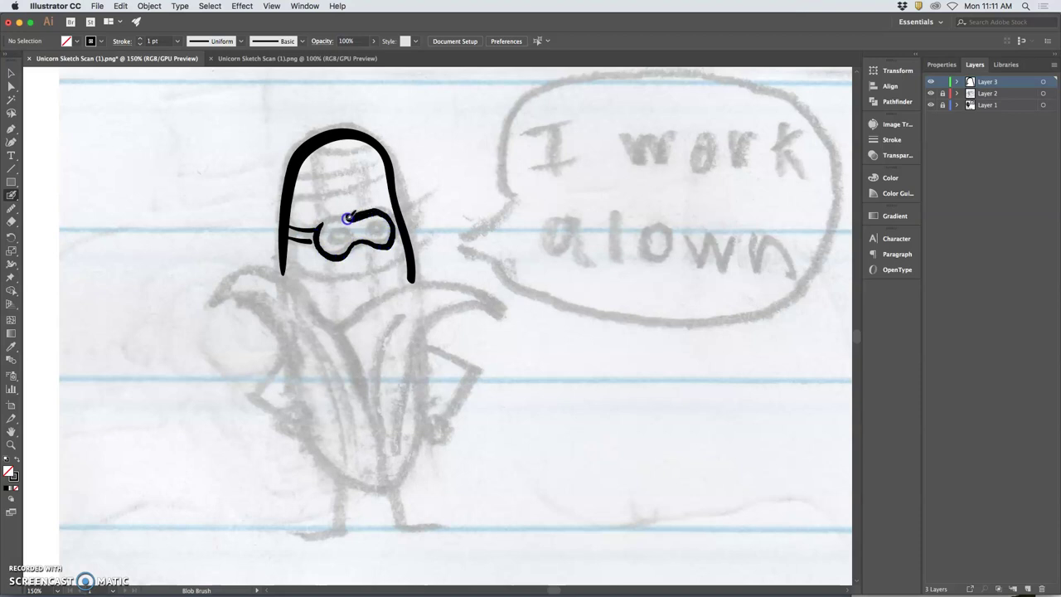
- Ink the eye mask with its strap and two eye holes, and expand Layer 3 to list its paths
{"action": "left_click_drag", "start_coordinate": [315, 235], "coordinate": [317, 237]}
{"action": "left_click", "coordinate": [354, 229]}
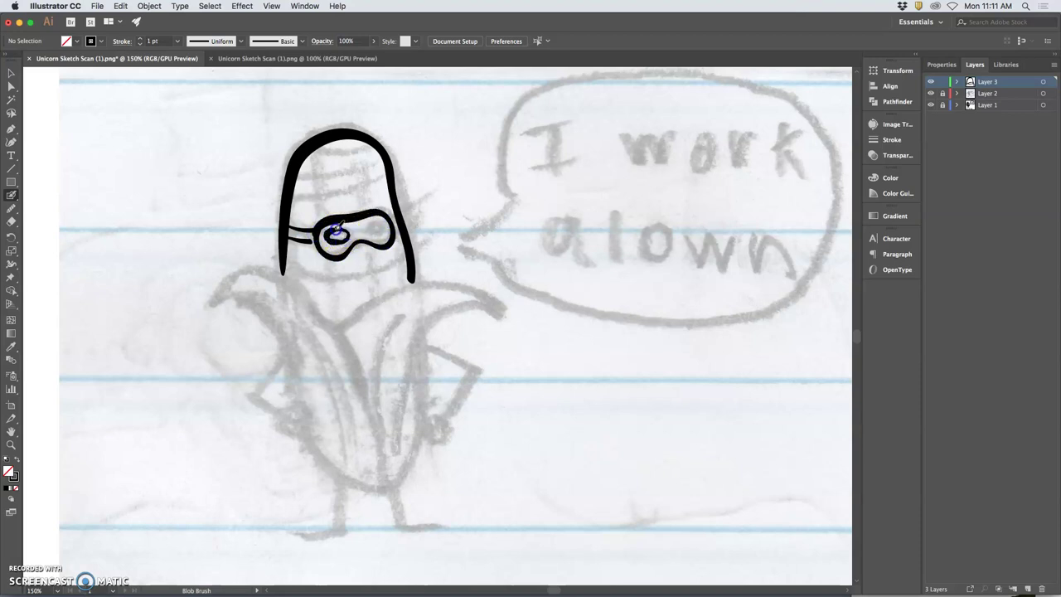
{"action": "left_click_drag", "start_coordinate": [362, 230], "coordinate": [376, 221]}
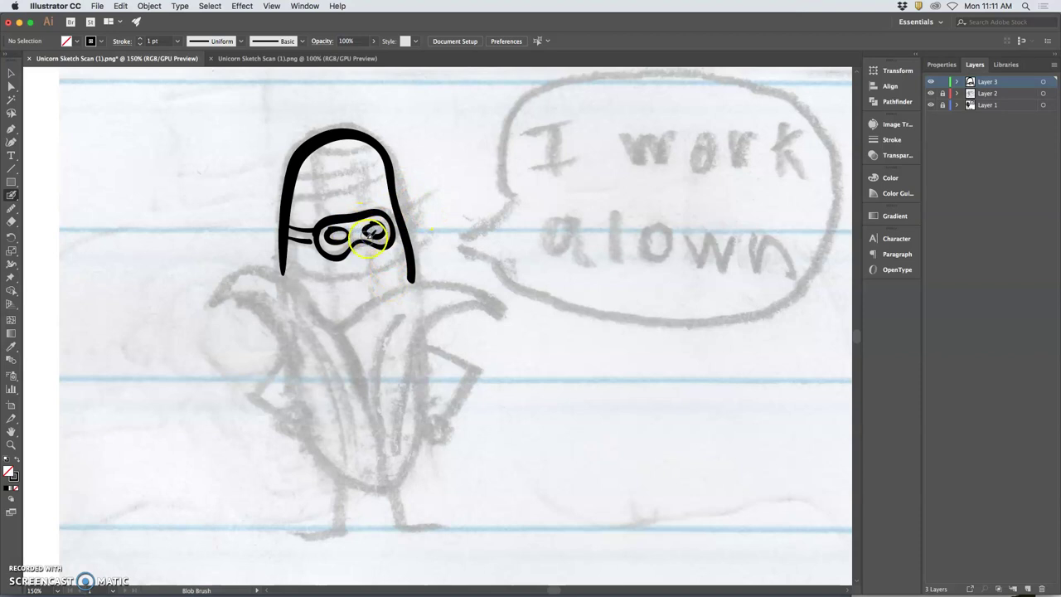
{"action": "left_click", "coordinate": [942, 92]}
{"action": "left_click", "coordinate": [957, 83]}
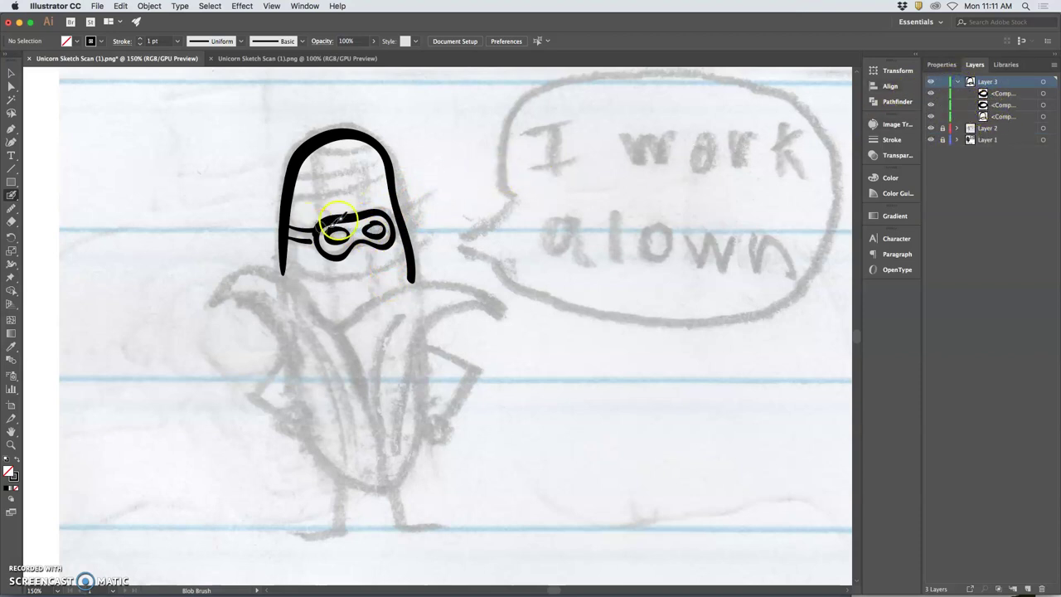
{"action": "mouse_move", "coordinate": [355, 255]}
{"action": "left_mouse_down"}
{"action": "mouse_move", "coordinate": [301, 237]}
{"action": "mouse_move", "coordinate": [312, 246]}
{"action": "left_mouse_up"}
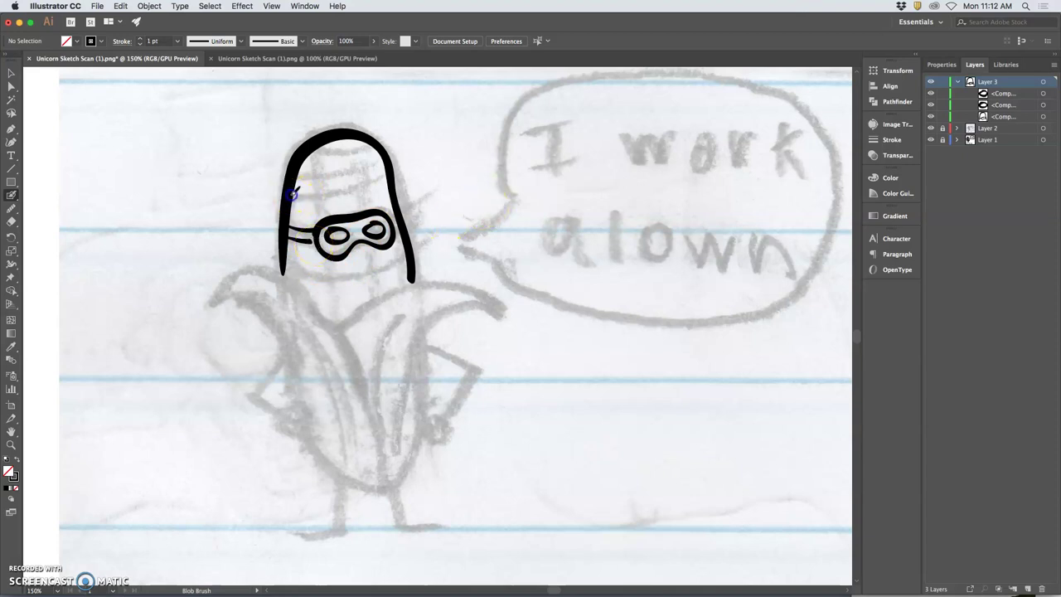
- Ink wavy horizontal kernel rows across the head above and below the mask
{"action": "mouse_move", "coordinate": [391, 193]}
{"action": "left_mouse_down"}
{"action": "mouse_move", "coordinate": [298, 174]}
{"action": "mouse_move", "coordinate": [379, 173]}
{"action": "left_mouse_up"}
{"action": "left_click_drag", "start_coordinate": [316, 153], "coordinate": [356, 151]}
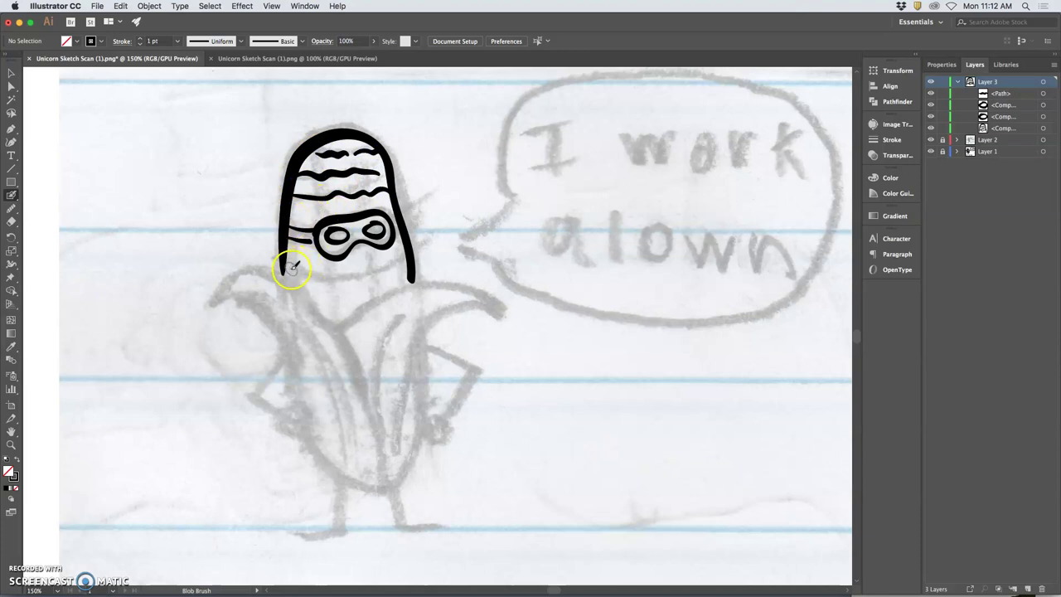
{"action": "left_click_drag", "start_coordinate": [331, 279], "coordinate": [405, 254]}
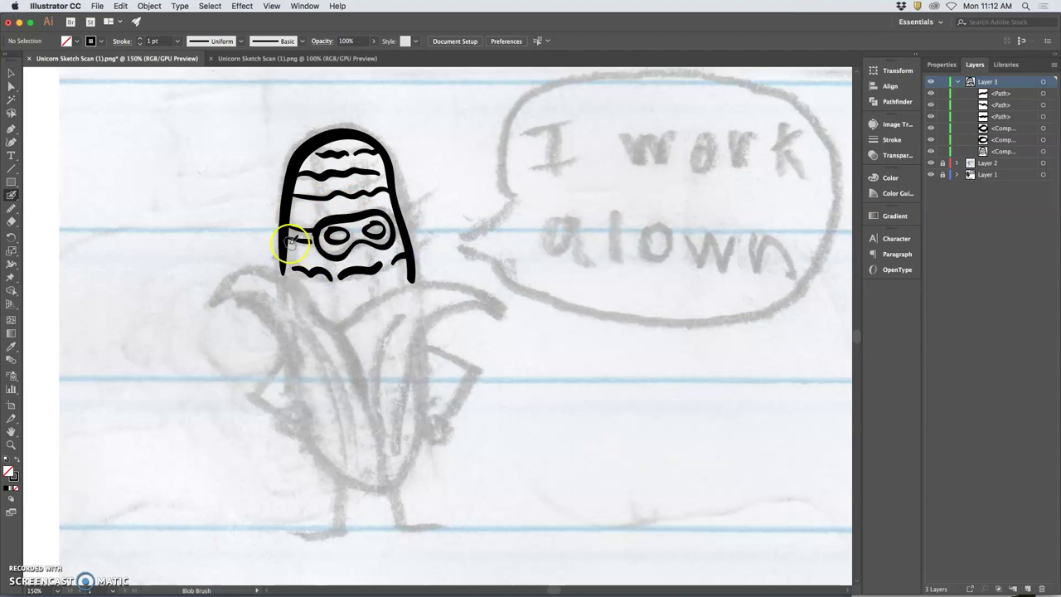
{"action": "left_click_drag", "start_coordinate": [332, 310], "coordinate": [377, 297]}
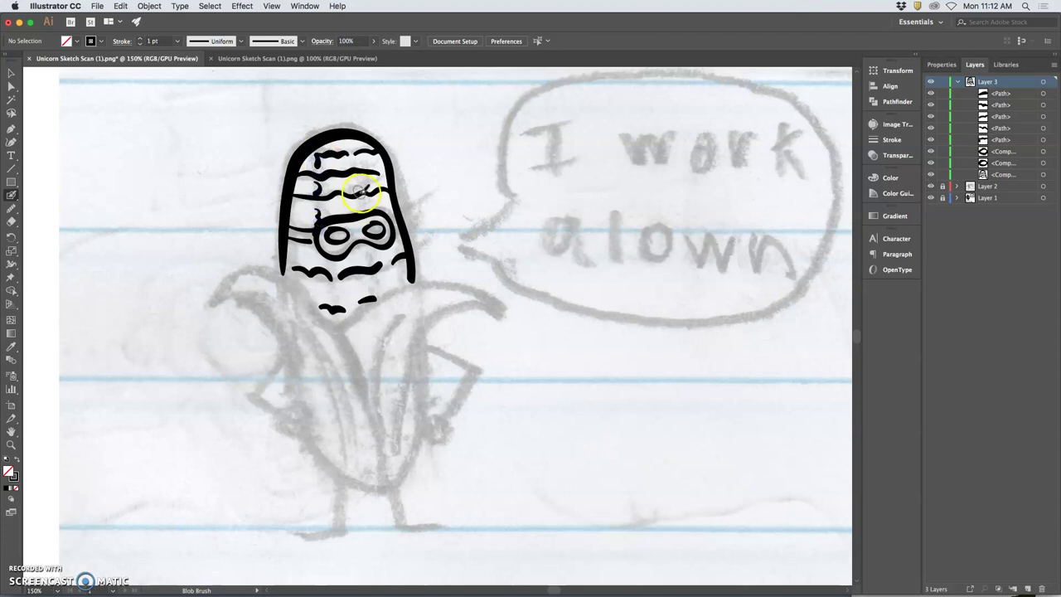
- Paint short curved vertical strokes between the kernel rows to divide the head into individual kernels
{"action": "left_click_drag", "start_coordinate": [349, 158], "coordinate": [358, 211]}
{"action": "mouse_move", "coordinate": [362, 251]}
{"action": "left_mouse_down"}
{"action": "mouse_move", "coordinate": [346, 272]}
{"action": "mouse_move", "coordinate": [333, 261]}
{"action": "mouse_move", "coordinate": [357, 295]}
{"action": "mouse_move", "coordinate": [373, 282]}
{"action": "mouse_move", "coordinate": [369, 296]}
{"action": "mouse_move", "coordinate": [332, 309]}
{"action": "left_mouse_up"}
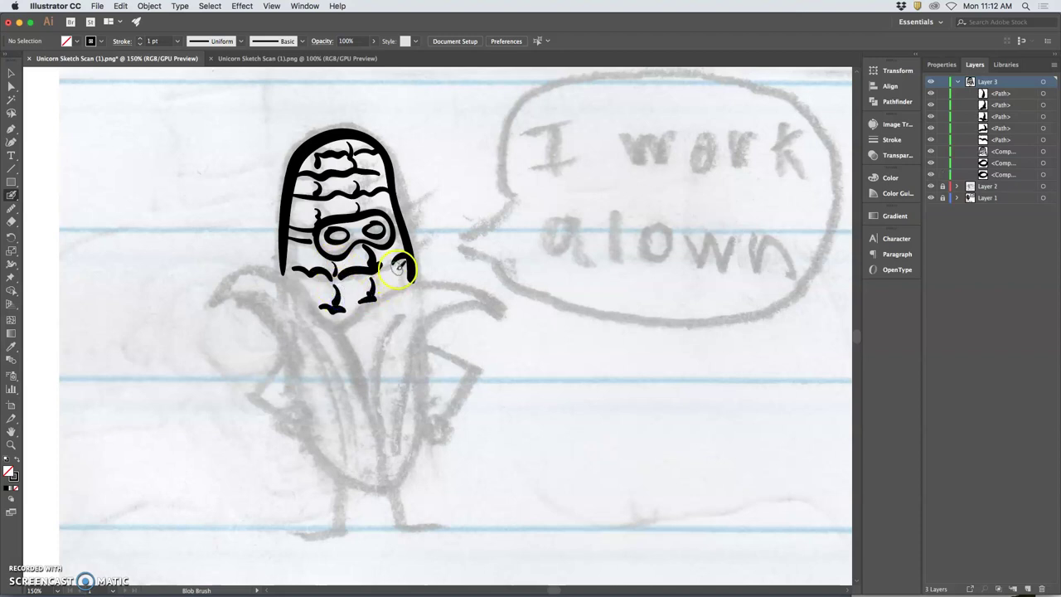
{"action": "left_click_drag", "start_coordinate": [399, 266], "coordinate": [396, 282]}
{"action": "left_click_drag", "start_coordinate": [384, 196], "coordinate": [385, 207]}
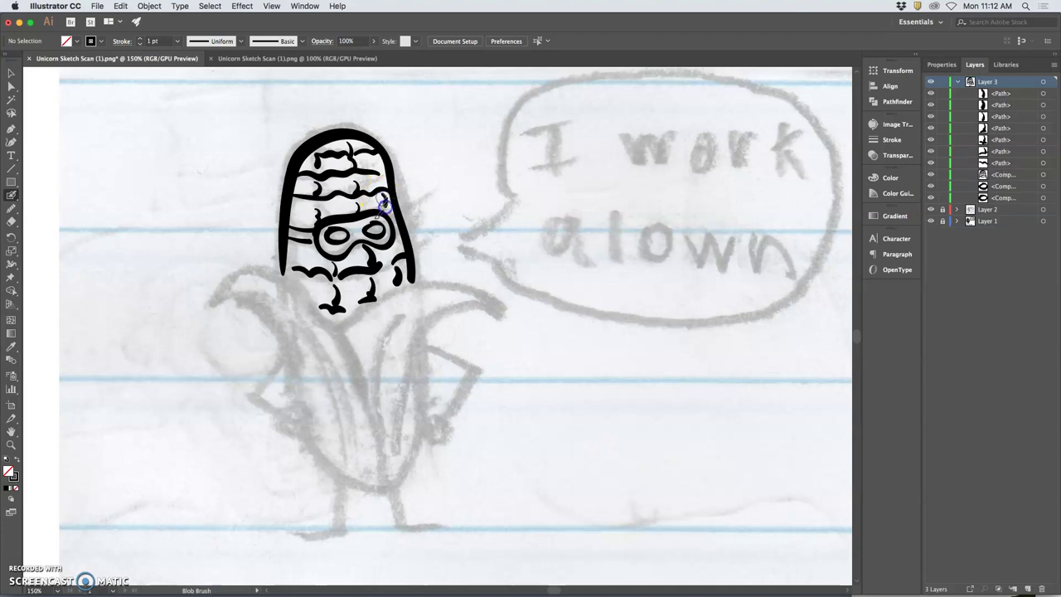
{"action": "left_click_drag", "start_coordinate": [385, 251], "coordinate": [389, 261]}
{"action": "left_click_drag", "start_coordinate": [301, 242], "coordinate": [302, 287]}
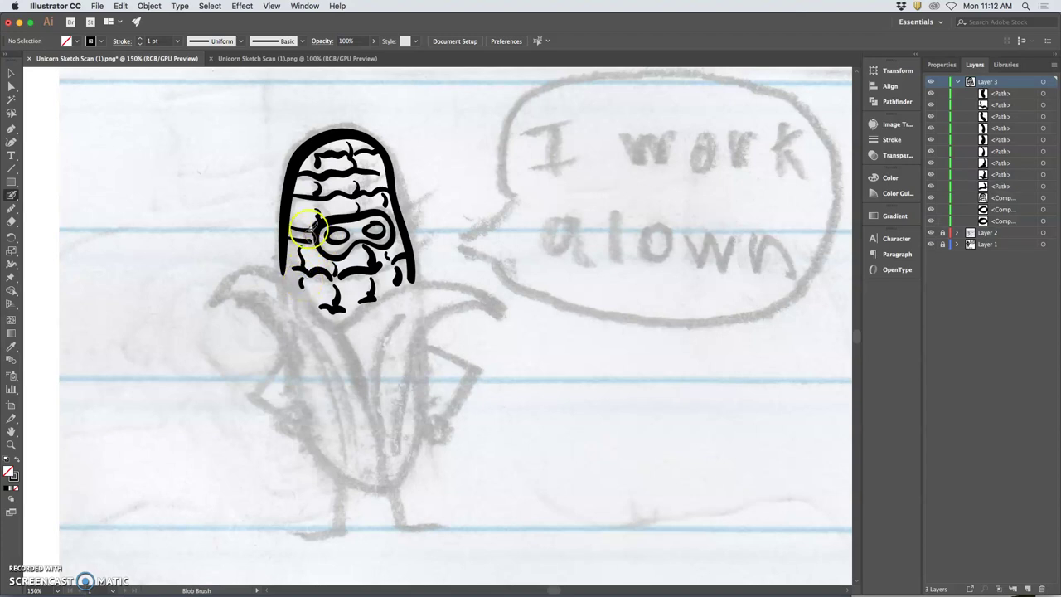
{"action": "left_click_drag", "start_coordinate": [302, 204], "coordinate": [301, 220]}
{"action": "mouse_move", "coordinate": [305, 179]}
{"action": "left_mouse_down"}
{"action": "mouse_move", "coordinate": [383, 179]}
{"action": "mouse_move", "coordinate": [363, 162]}
{"action": "mouse_move", "coordinate": [373, 152]}
{"action": "mouse_move", "coordinate": [335, 162]}
{"action": "left_mouse_up"}
{"action": "left_click", "coordinate": [330, 146]}
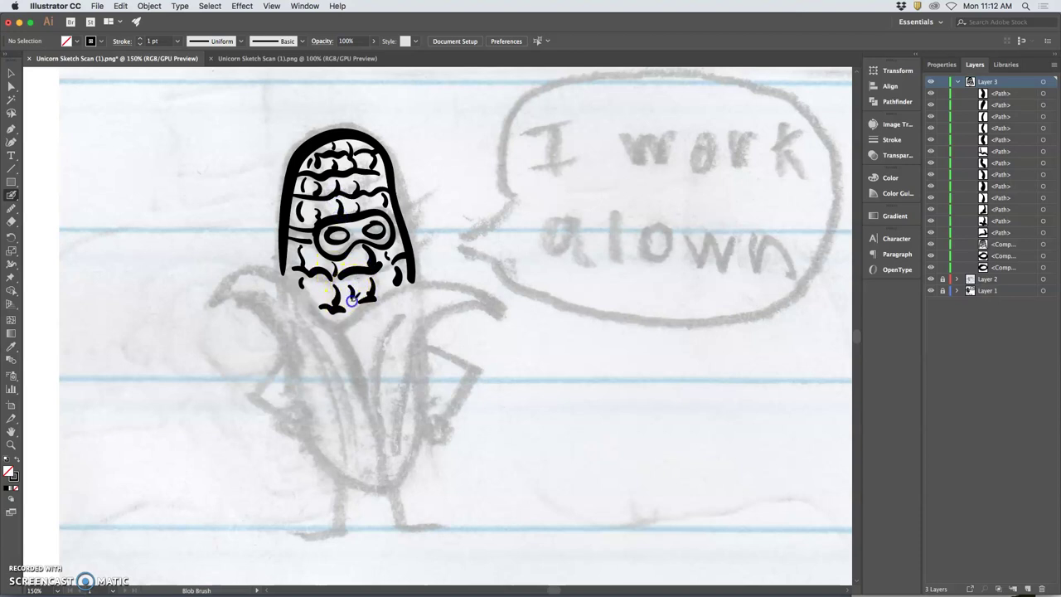
{"action": "left_click_drag", "start_coordinate": [351, 301], "coordinate": [349, 302]}
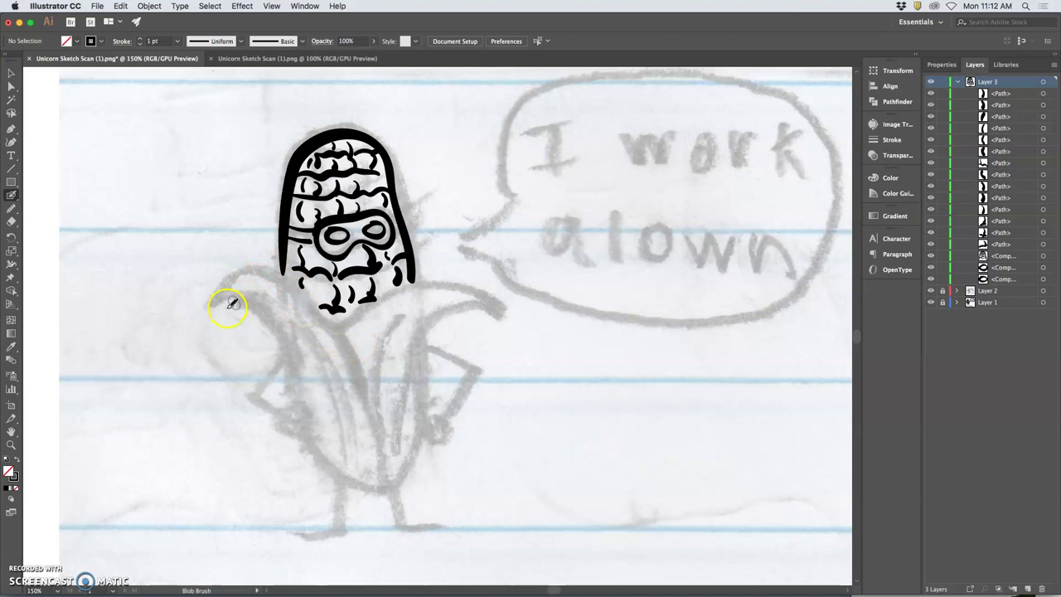
- Ink the inner edge of the left husk leaf and both edges of the right husk leaf
{"action": "left_click_drag", "start_coordinate": [264, 277], "coordinate": [355, 365]}
{"action": "left_click_drag", "start_coordinate": [365, 400], "coordinate": [379, 474]}
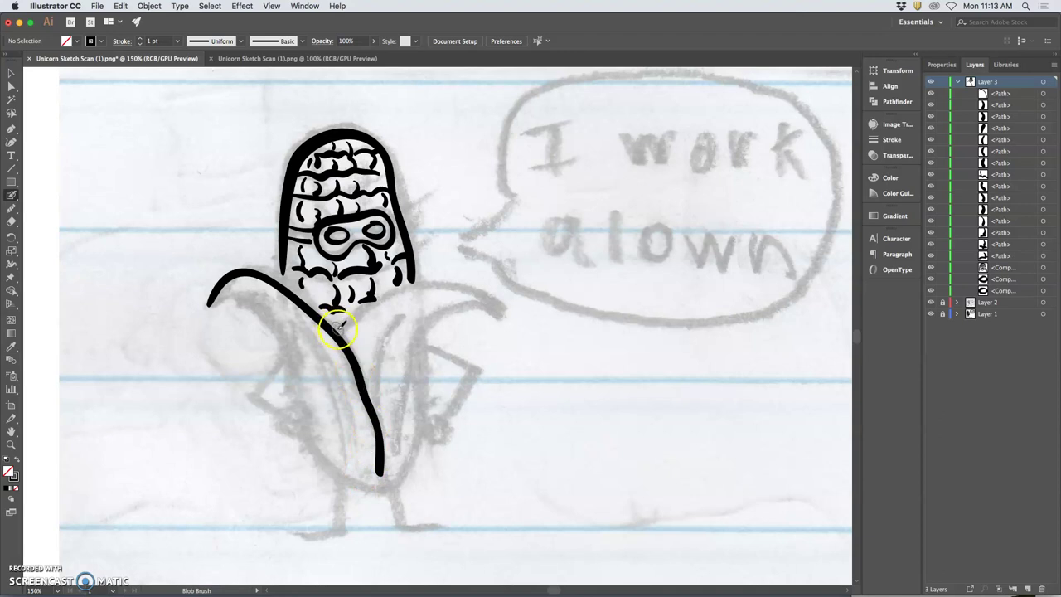
{"action": "left_click_drag", "start_coordinate": [403, 289], "coordinate": [460, 283]}
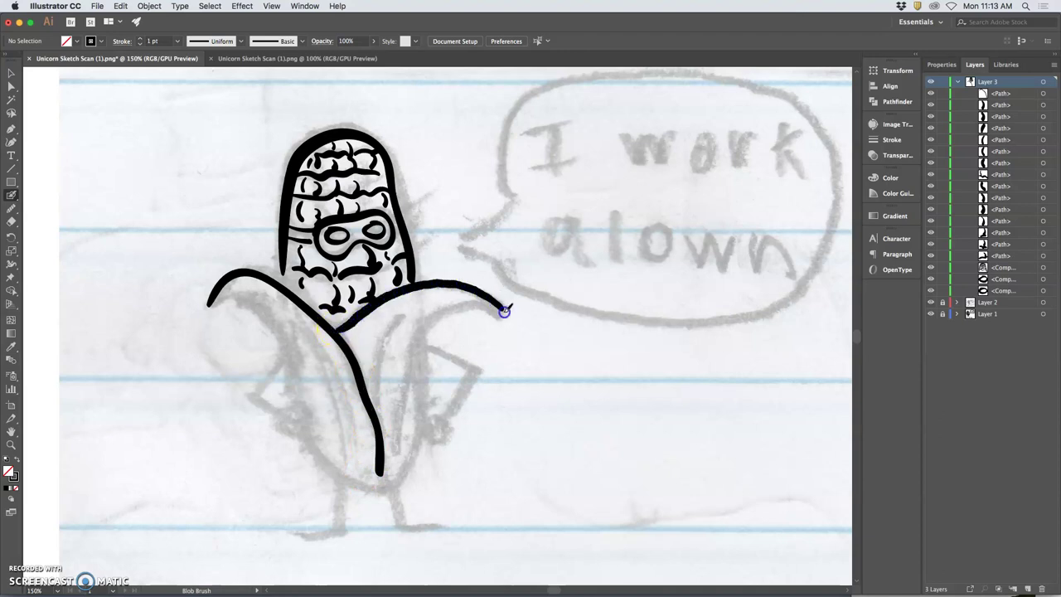
{"action": "mouse_move", "coordinate": [423, 360]}
{"action": "left_mouse_down"}
{"action": "mouse_move", "coordinate": [422, 426]}
{"action": "mouse_move", "coordinate": [403, 476]}
{"action": "mouse_move", "coordinate": [386, 488]}
{"action": "left_mouse_up"}
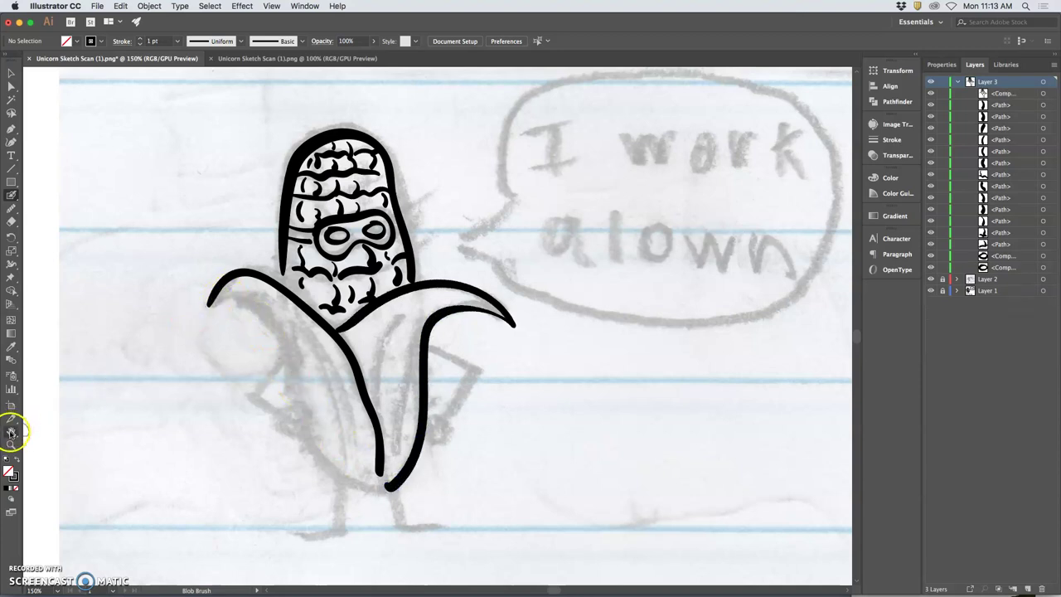
- Ink the outer edge of the left husk leaf and extend the head outline down to meet that leaf
{"action": "left_click", "coordinate": [11, 431]}
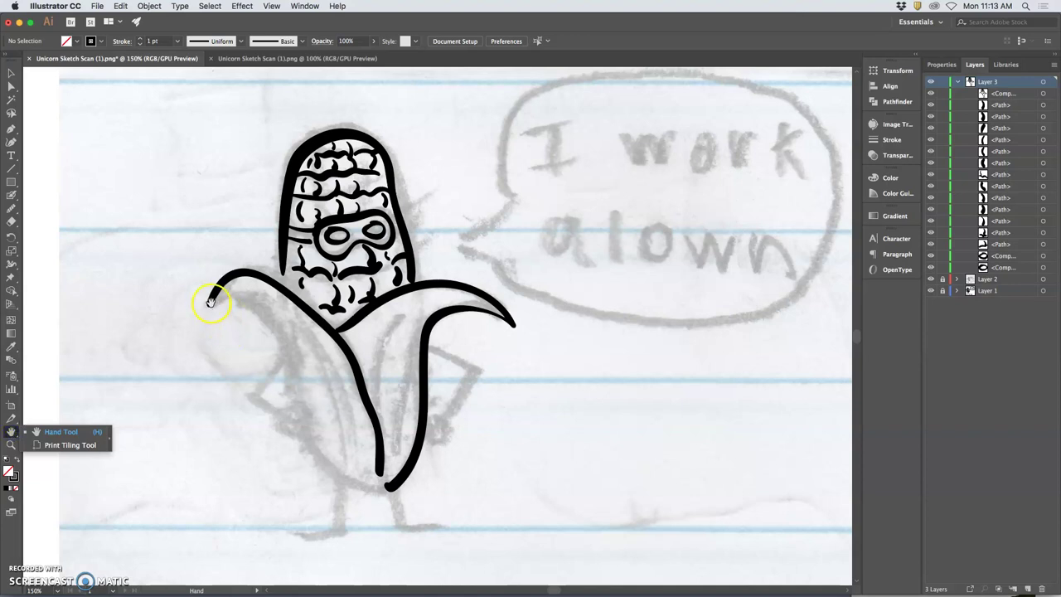
{"action": "left_click", "coordinate": [15, 431]}
{"action": "left_click", "coordinate": [11, 195]}
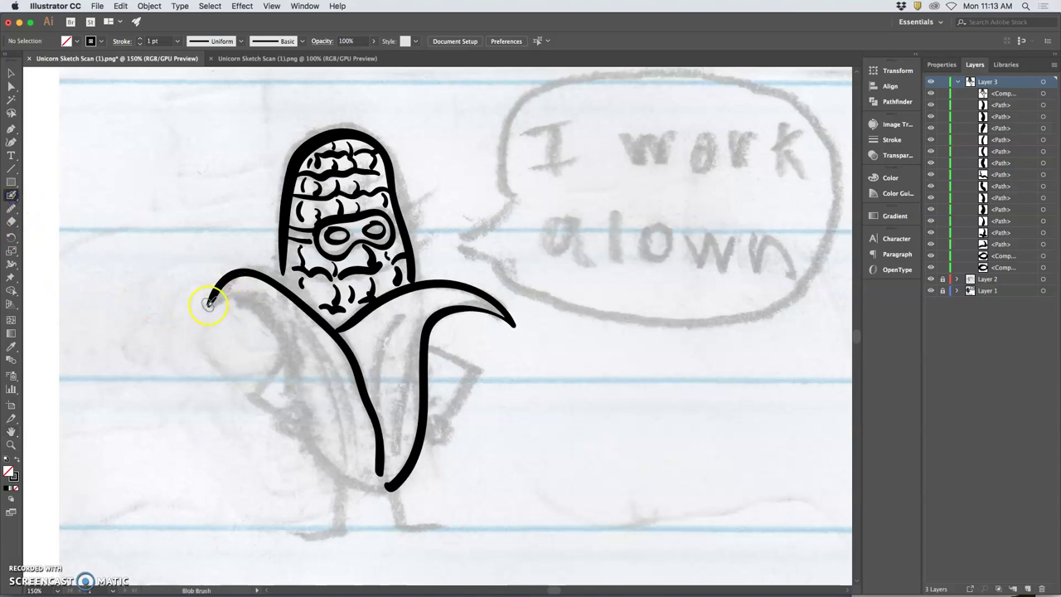
{"action": "mouse_move", "coordinate": [272, 316]}
{"action": "left_mouse_down"}
{"action": "mouse_move", "coordinate": [295, 365]}
{"action": "mouse_move", "coordinate": [297, 403]}
{"action": "left_mouse_up"}
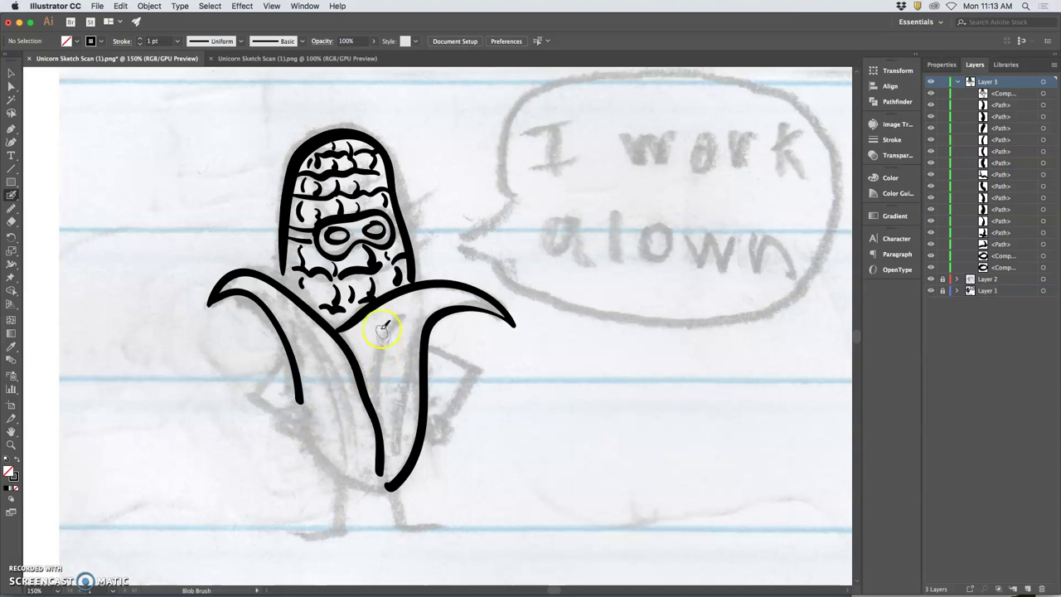
{"action": "left_click_drag", "start_coordinate": [379, 315], "coordinate": [374, 305]}
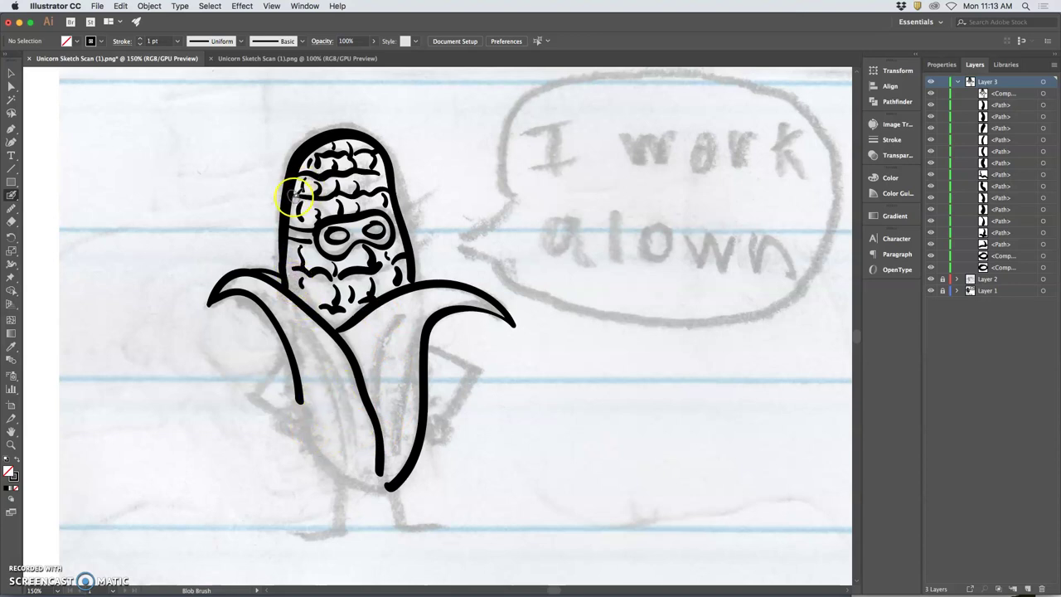
{"action": "mouse_move", "coordinate": [292, 226]}
{"action": "left_mouse_down"}
{"action": "mouse_move", "coordinate": [297, 297]}
{"action": "mouse_move", "coordinate": [308, 293]}
{"action": "mouse_move", "coordinate": [327, 314]}
{"action": "mouse_move", "coordinate": [318, 286]}
{"action": "mouse_move", "coordinate": [328, 311]}
{"action": "mouse_move", "coordinate": [336, 242]}
{"action": "mouse_move", "coordinate": [311, 248]}
{"action": "mouse_move", "coordinate": [353, 240]}
{"action": "mouse_move", "coordinate": [387, 204]}
{"action": "mouse_move", "coordinate": [367, 197]}
{"action": "mouse_move", "coordinate": [313, 217]}
{"action": "mouse_move", "coordinate": [285, 249]}
{"action": "mouse_move", "coordinate": [309, 247]}
{"action": "left_mouse_up"}
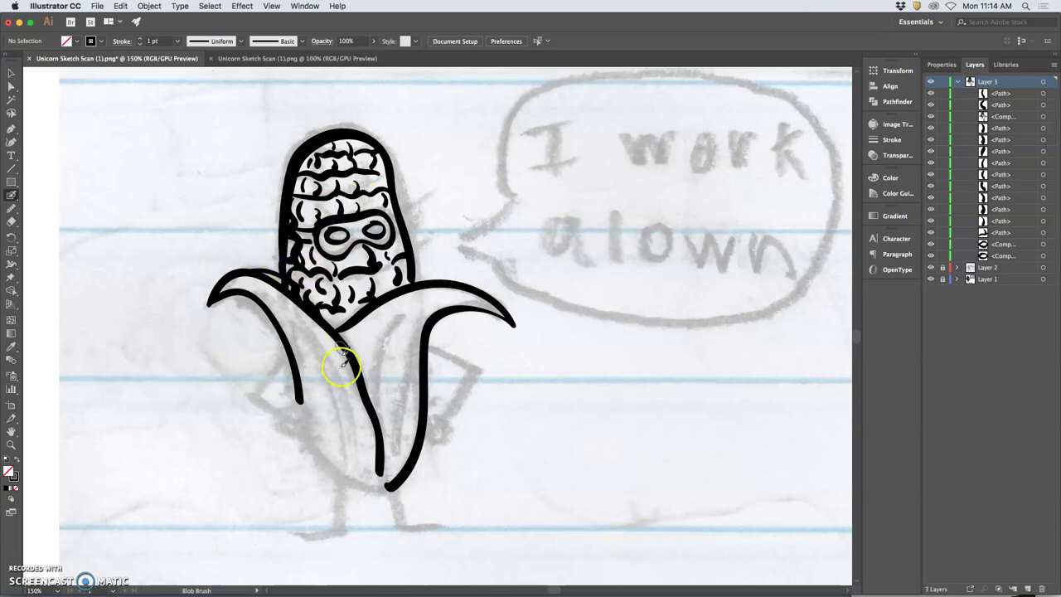
{"action": "key", "text": "super+z"}
{"action": "key", "text": "super+z"}
{"action": "key", "text": "super+z"}
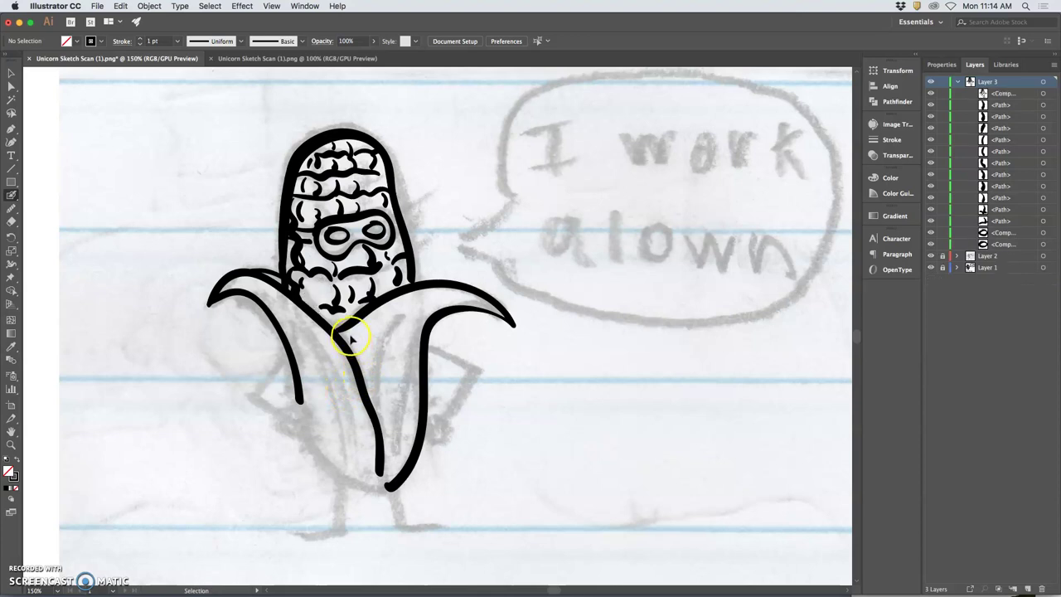
{"action": "key", "text": "super+z"}
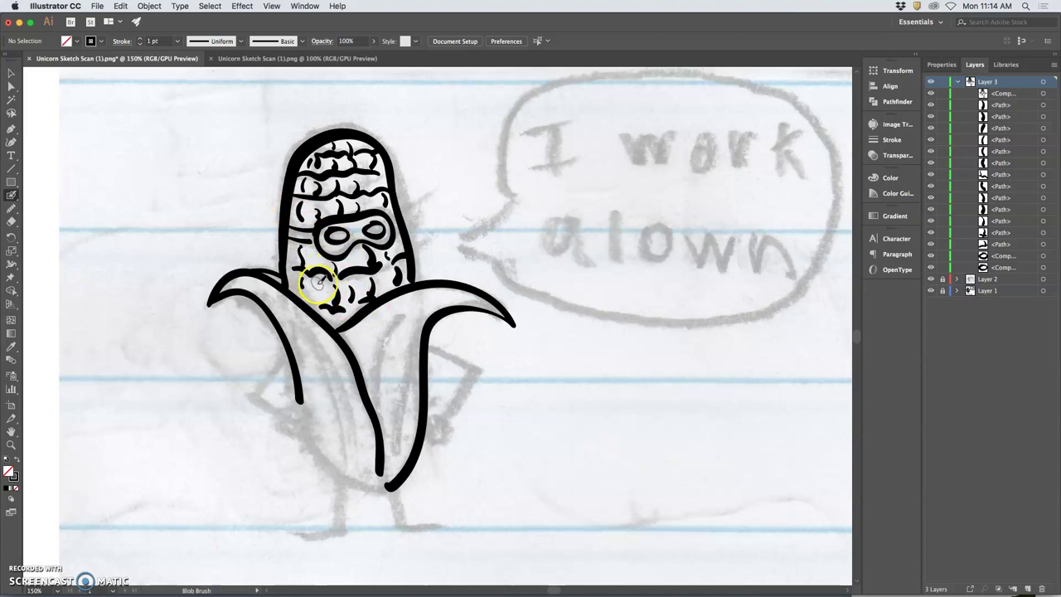
- Add short kernel strokes to the lower left part of the head, undoing the stray one at the outline
{"action": "left_click_drag", "start_coordinate": [318, 283], "coordinate": [317, 299]}
{"action": "left_click_drag", "start_coordinate": [314, 247], "coordinate": [314, 260]}
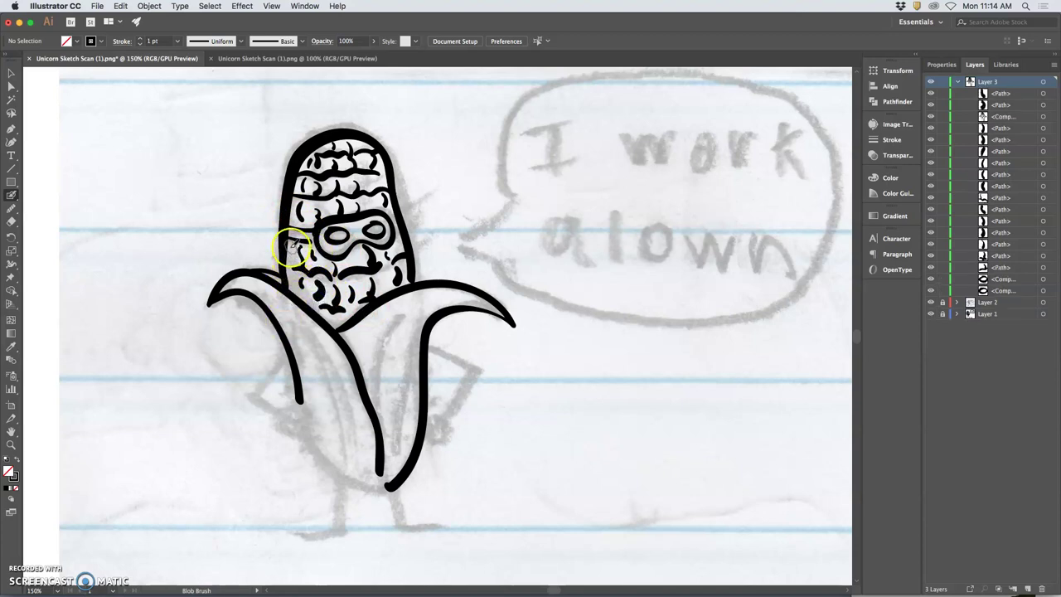
{"action": "left_click_drag", "start_coordinate": [291, 268], "coordinate": [290, 294]}
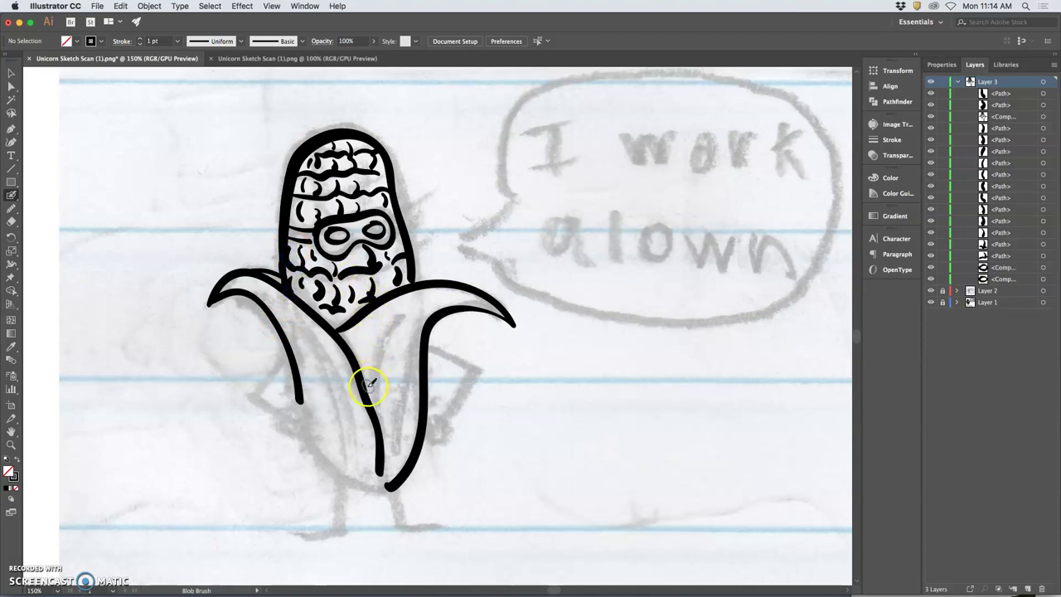
{"action": "key", "text": "super+z"}
- Ink both bent arms with their hands on the hips, and the rounded bottom edge of the husk
{"action": "key", "text": "shift+b"}
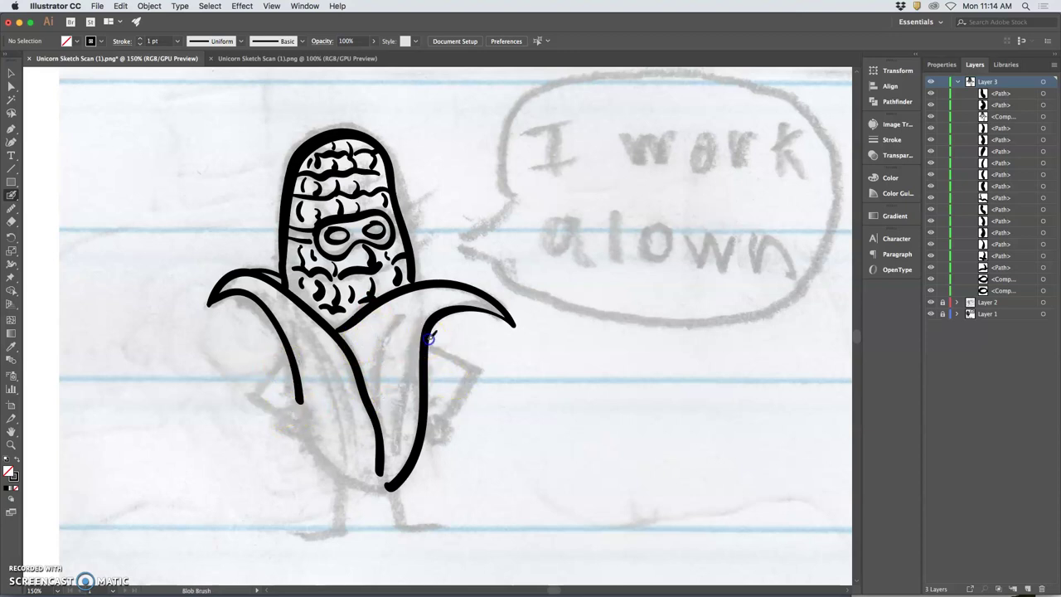
{"action": "left_click_drag", "start_coordinate": [466, 387], "coordinate": [454, 415]}
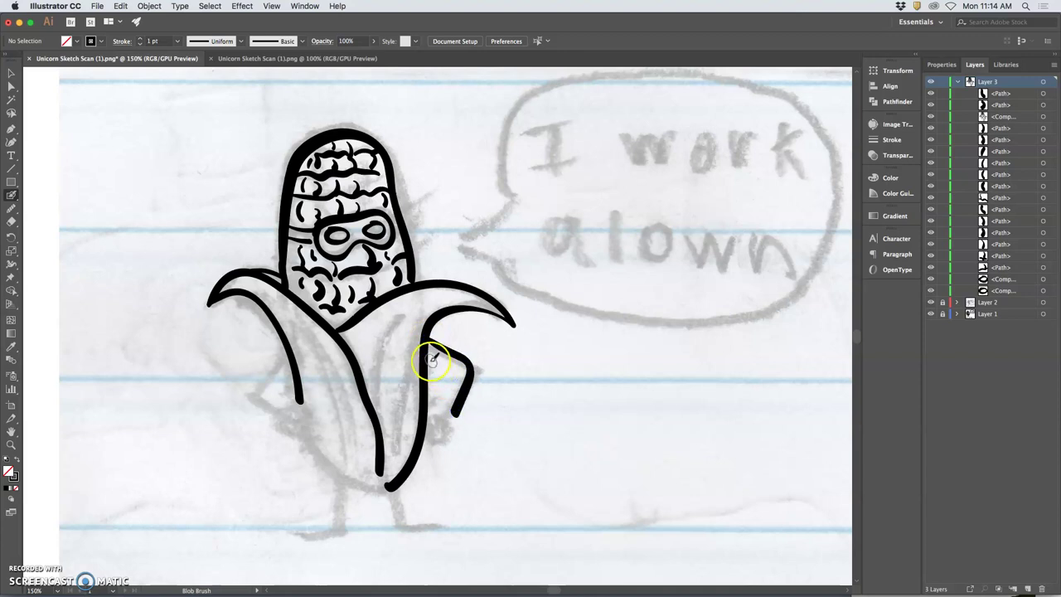
{"action": "mouse_move", "coordinate": [429, 400]}
{"action": "left_mouse_down"}
{"action": "mouse_move", "coordinate": [430, 440]}
{"action": "mouse_move", "coordinate": [449, 435]}
{"action": "mouse_move", "coordinate": [445, 448]}
{"action": "mouse_move", "coordinate": [458, 408]}
{"action": "left_mouse_up"}
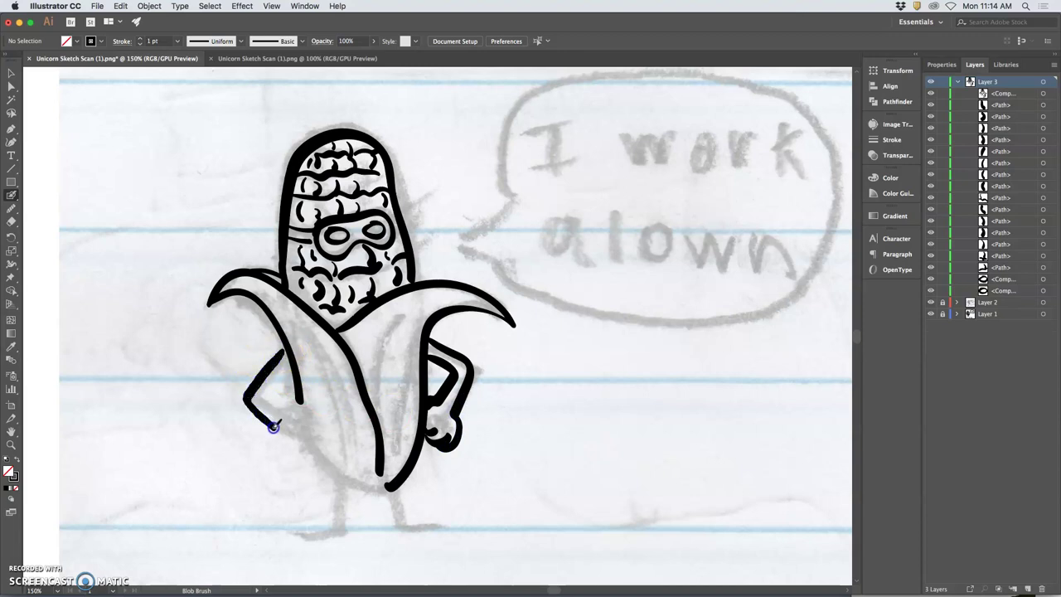
{"action": "left_click_drag", "start_coordinate": [293, 441], "coordinate": [299, 441]}
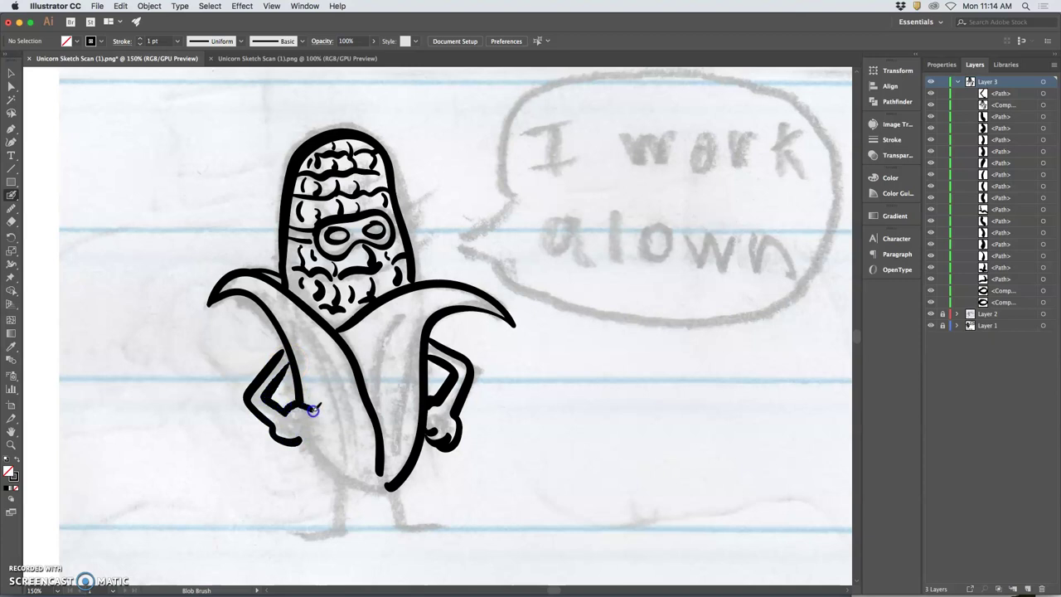
{"action": "mouse_move", "coordinate": [303, 416]}
{"action": "left_mouse_down"}
{"action": "mouse_move", "coordinate": [295, 442]}
{"action": "mouse_move", "coordinate": [332, 474]}
{"action": "mouse_move", "coordinate": [393, 492]}
{"action": "left_mouse_up"}
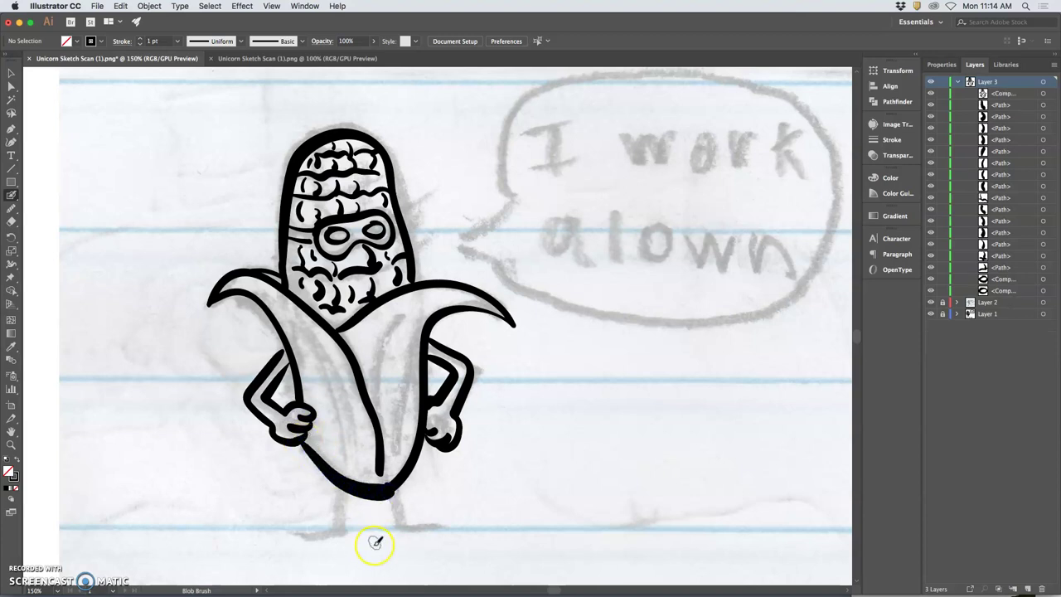
- Ink two curved crease lines down the right husk leaf, undoing the extra stroke near its tip
{"action": "left_click_drag", "start_coordinate": [399, 320], "coordinate": [377, 385]}
{"action": "mouse_move", "coordinate": [423, 313]}
{"action": "left_mouse_down"}
{"action": "mouse_move", "coordinate": [395, 420]}
{"action": "mouse_move", "coordinate": [402, 462]}
{"action": "left_mouse_up"}
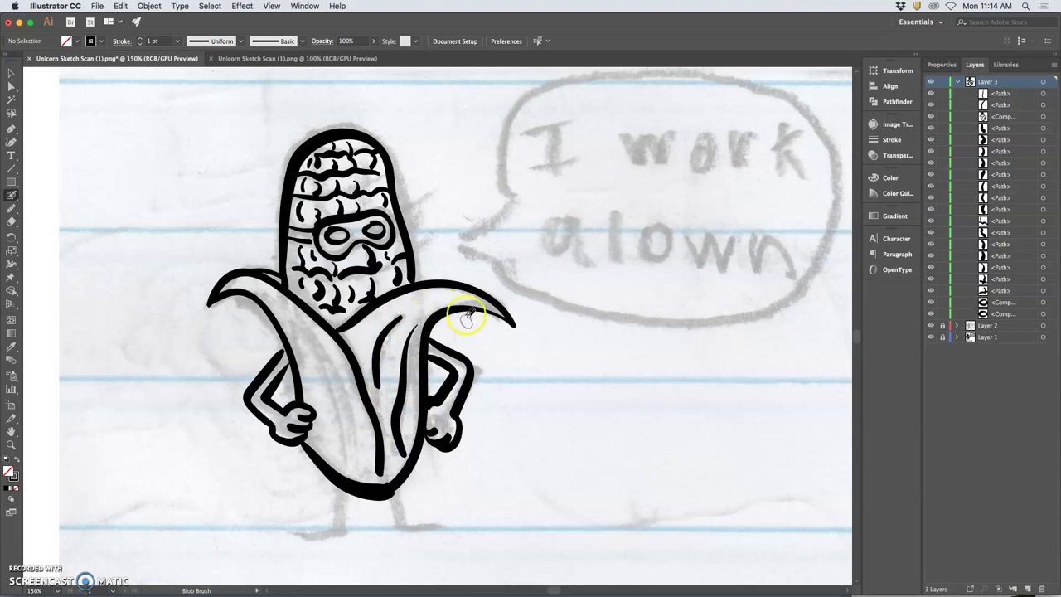
{"action": "left_click_drag", "start_coordinate": [447, 306], "coordinate": [483, 309]}
{"action": "key", "text": "super+z"}
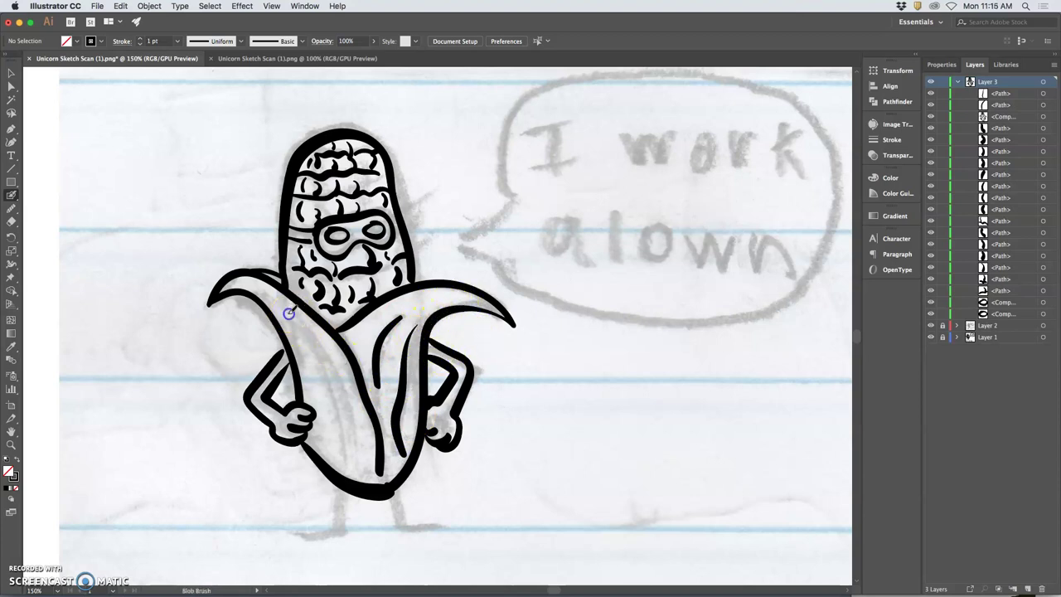
- Ink long crease lines and short hatch strokes on the left husk leaf, undoing the last stroke at the husk's base
{"action": "mouse_move", "coordinate": [288, 314]}
{"action": "left_mouse_down"}
{"action": "mouse_move", "coordinate": [330, 388]}
{"action": "mouse_move", "coordinate": [333, 471]}
{"action": "left_mouse_up"}
{"action": "mouse_move", "coordinate": [311, 330]}
{"action": "left_mouse_down"}
{"action": "mouse_move", "coordinate": [348, 410]}
{"action": "mouse_move", "coordinate": [345, 446]}
{"action": "mouse_move", "coordinate": [356, 423]}
{"action": "mouse_move", "coordinate": [343, 462]}
{"action": "mouse_move", "coordinate": [362, 437]}
{"action": "mouse_move", "coordinate": [348, 465]}
{"action": "left_mouse_up"}
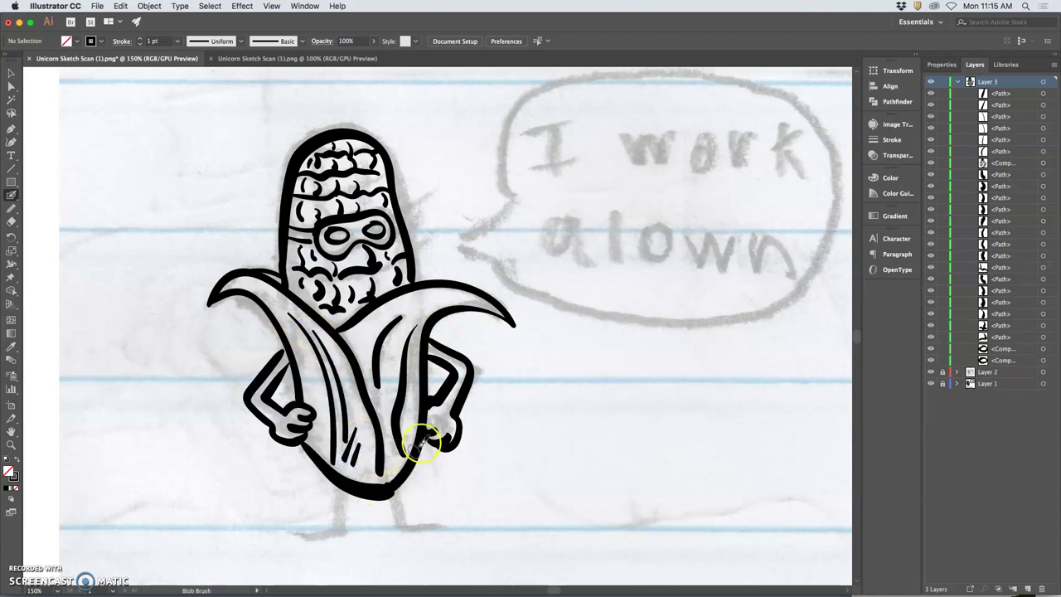
{"action": "mouse_move", "coordinate": [334, 484]}
{"action": "left_mouse_down"}
{"action": "mouse_move", "coordinate": [335, 526]}
{"action": "mouse_move", "coordinate": [299, 536]}
{"action": "mouse_move", "coordinate": [351, 544]}
{"action": "mouse_move", "coordinate": [344, 489]}
{"action": "left_mouse_up"}
{"action": "key", "text": "super+z"}
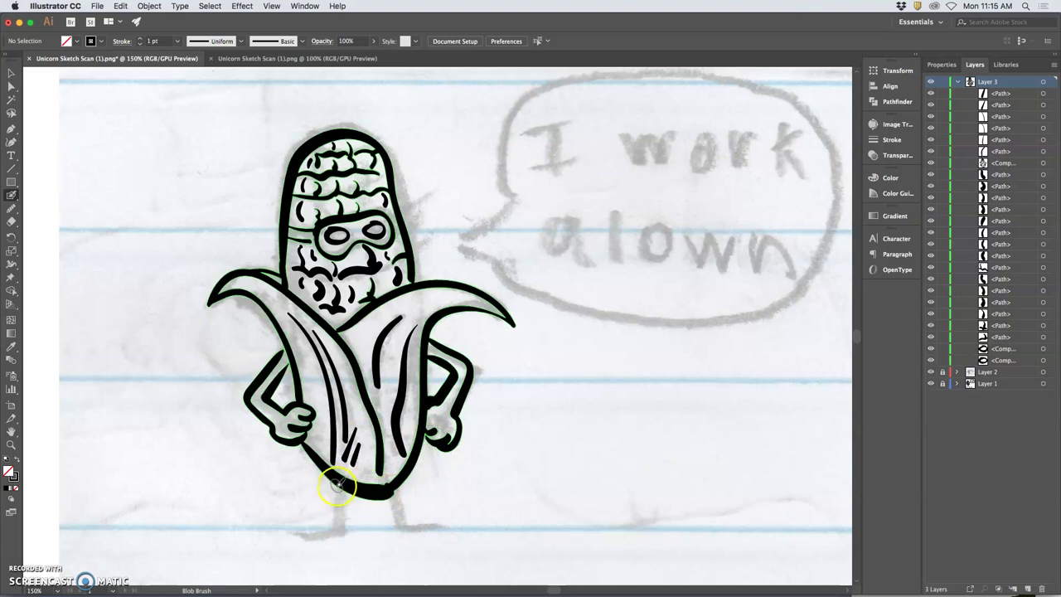
- Ink both legs with their feet below the husk, and touch up the husk's bottom edge and the central leaf edge
{"action": "left_click_drag", "start_coordinate": [299, 535], "coordinate": [338, 535]}
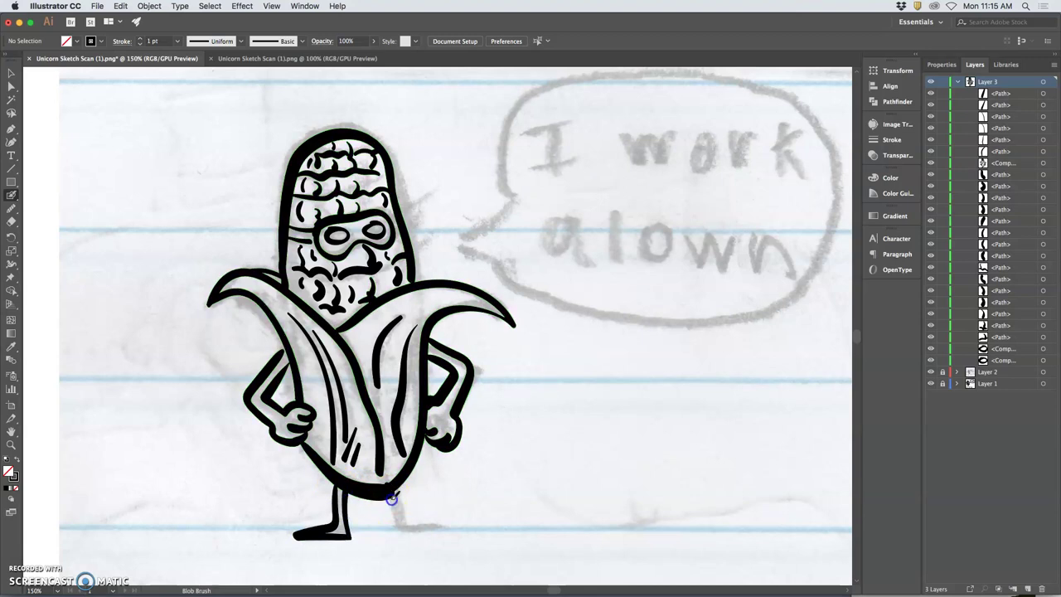
{"action": "left_click_drag", "start_coordinate": [401, 532], "coordinate": [432, 527]}
{"action": "key", "text": "v"}
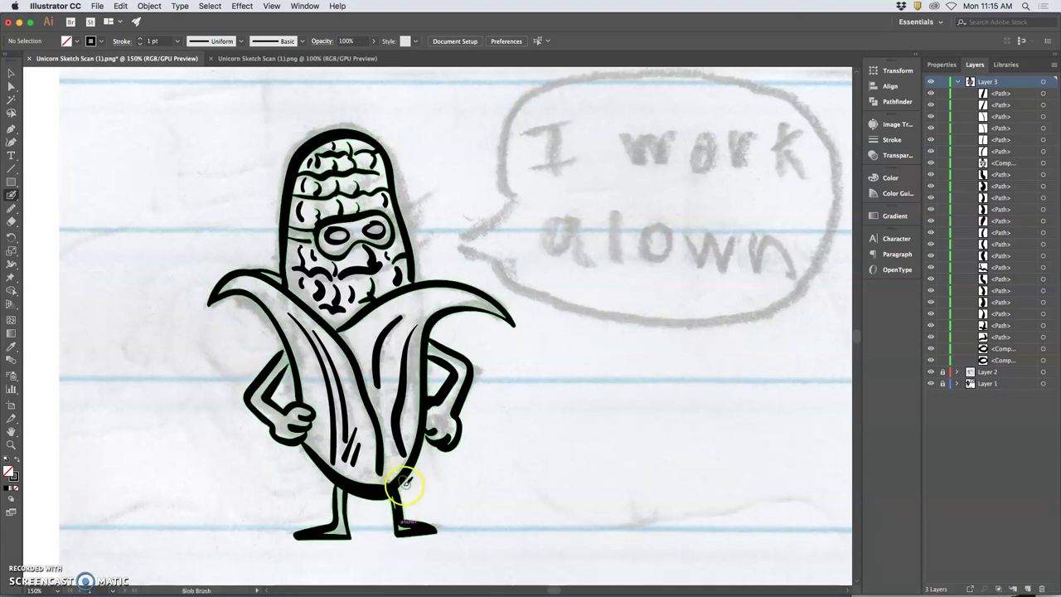
{"action": "left_click", "coordinate": [380, 489]}
{"action": "left_click_drag", "start_coordinate": [377, 489], "coordinate": [374, 497]}
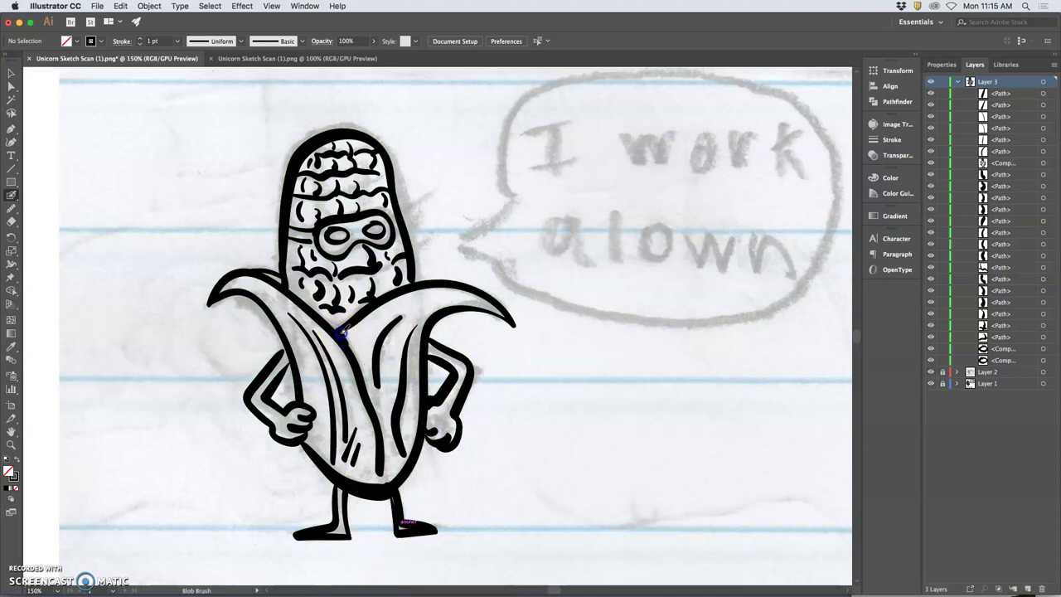
{"action": "mouse_move", "coordinate": [378, 428]}
{"action": "left_mouse_down"}
{"action": "mouse_move", "coordinate": [384, 493]}
{"action": "mouse_move", "coordinate": [351, 402]}
{"action": "mouse_move", "coordinate": [340, 334]}
{"action": "left_mouse_up"}
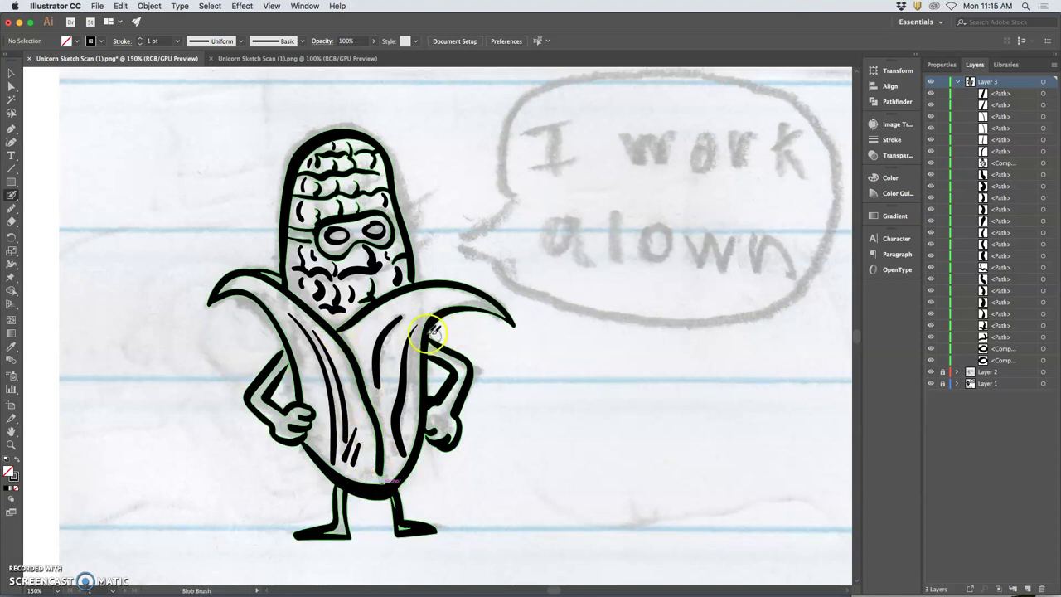
- Hide the Layer 2 template to compare the inked corn with the traced version on the full page, and show the template again
{"action": "key", "text": "super+minus"}
{"action": "key", "text": "super+minus"}
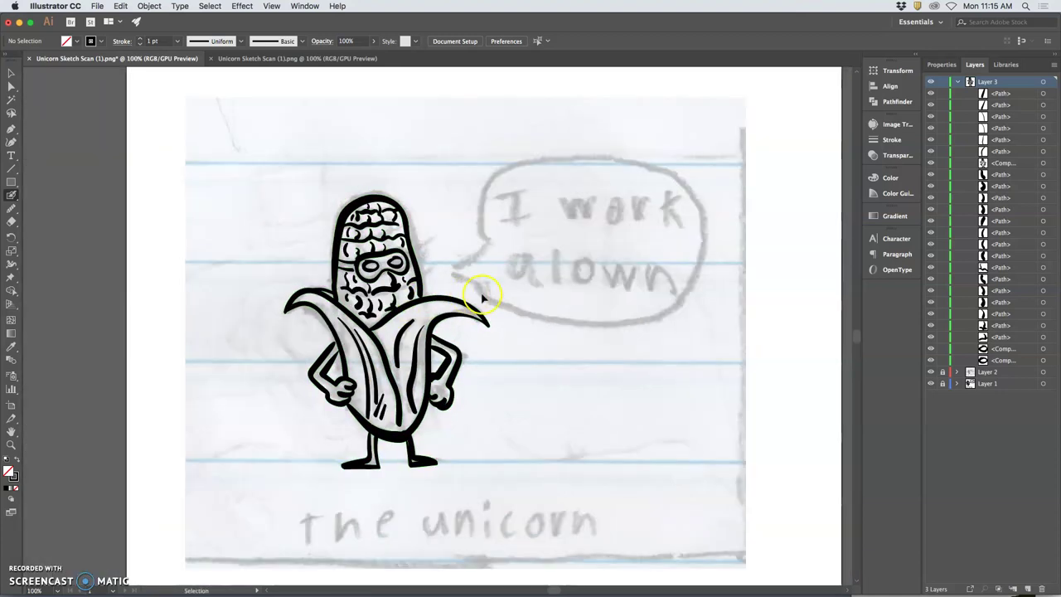
{"action": "key", "text": "super+minus"}
{"action": "key", "text": "super+minus"}
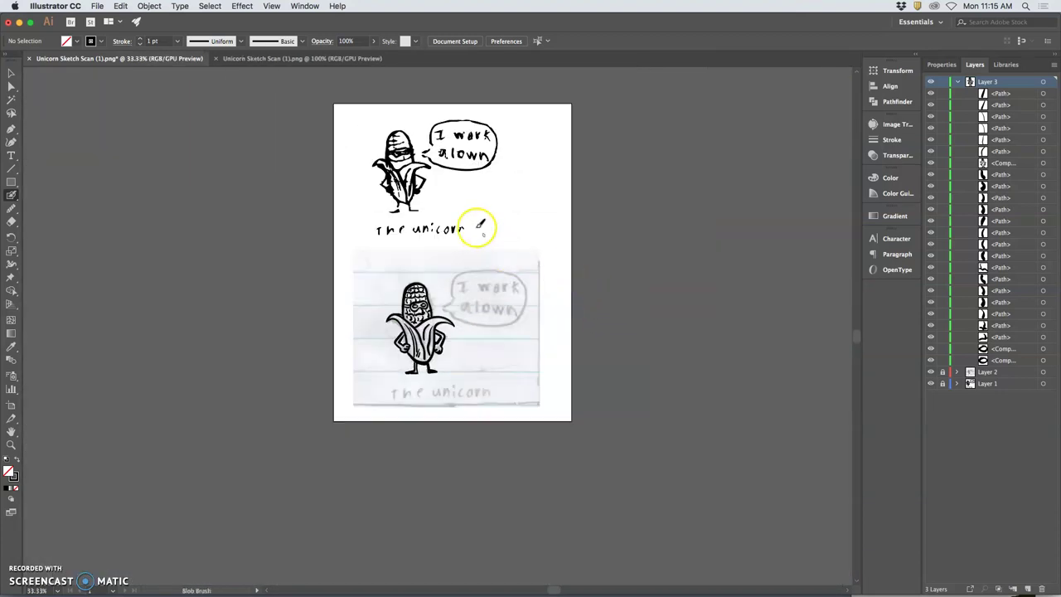
{"action": "left_click_drag", "start_coordinate": [471, 208], "coordinate": [485, 264]}
{"action": "key", "text": "super+equal"}
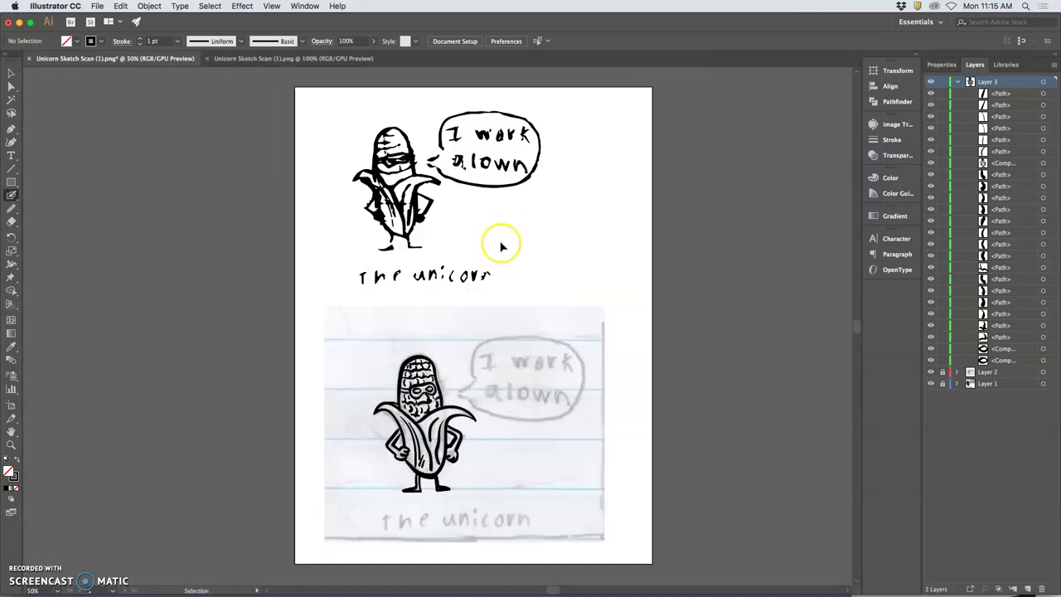
{"action": "left_click", "coordinate": [930, 371]}
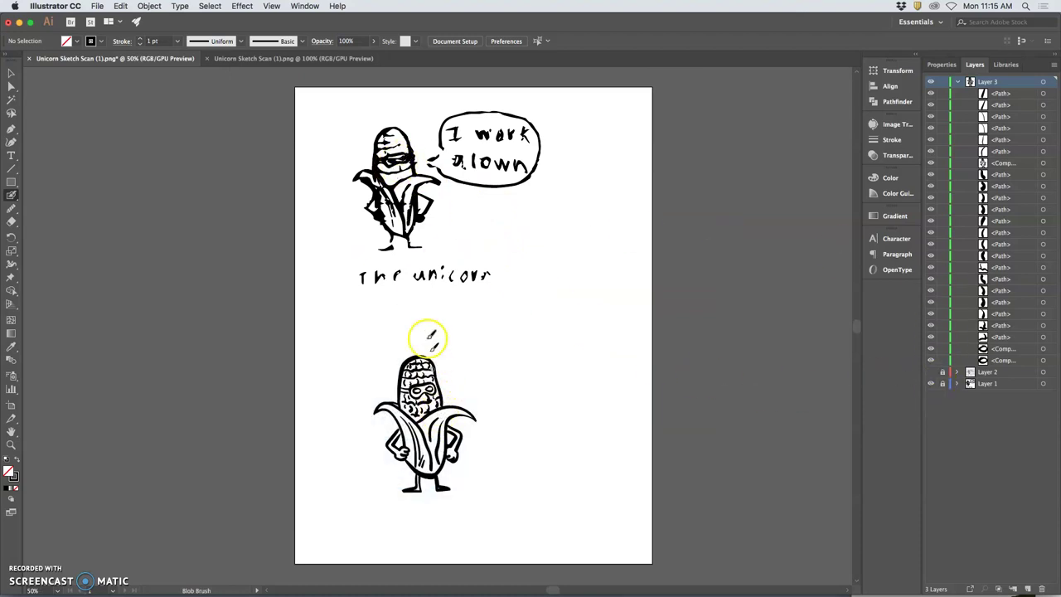
{"action": "left_click", "coordinate": [929, 371]}
- Ink the mask's strap on both sides of the corn's head, undoing the unwanted strokes
{"action": "key", "text": "super+equal"}
{"action": "key", "text": "super+equal"}
{"action": "key", "text": "super+equal"}
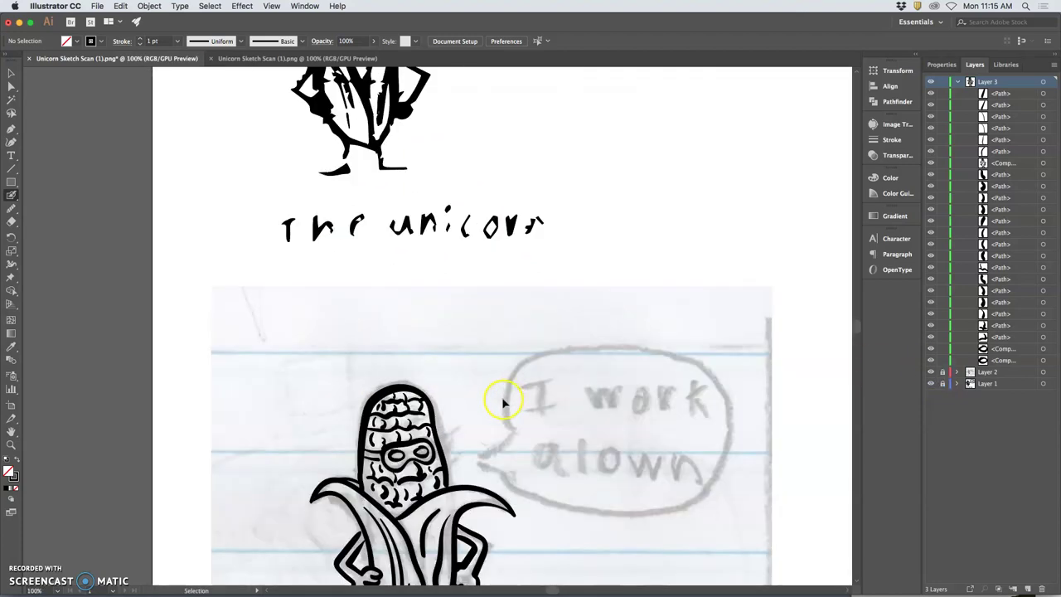
{"action": "left_click_drag", "start_coordinate": [463, 450], "coordinate": [476, 301]}
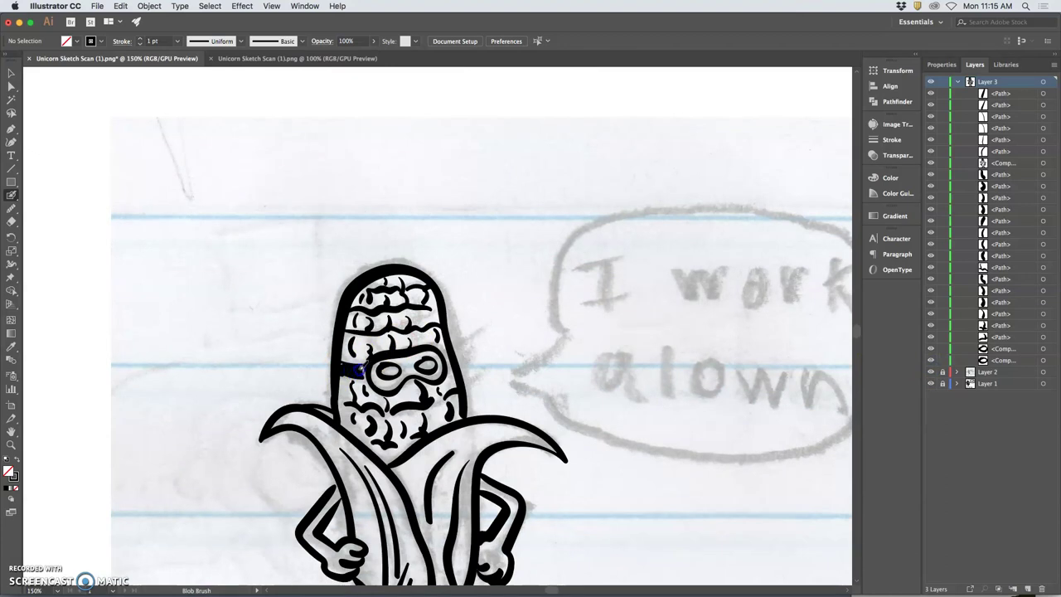
{"action": "mouse_move", "coordinate": [342, 370]}
{"action": "left_mouse_down"}
{"action": "mouse_move", "coordinate": [446, 365]}
{"action": "mouse_move", "coordinate": [341, 369]}
{"action": "left_mouse_up"}
{"action": "key", "text": "super+z"}
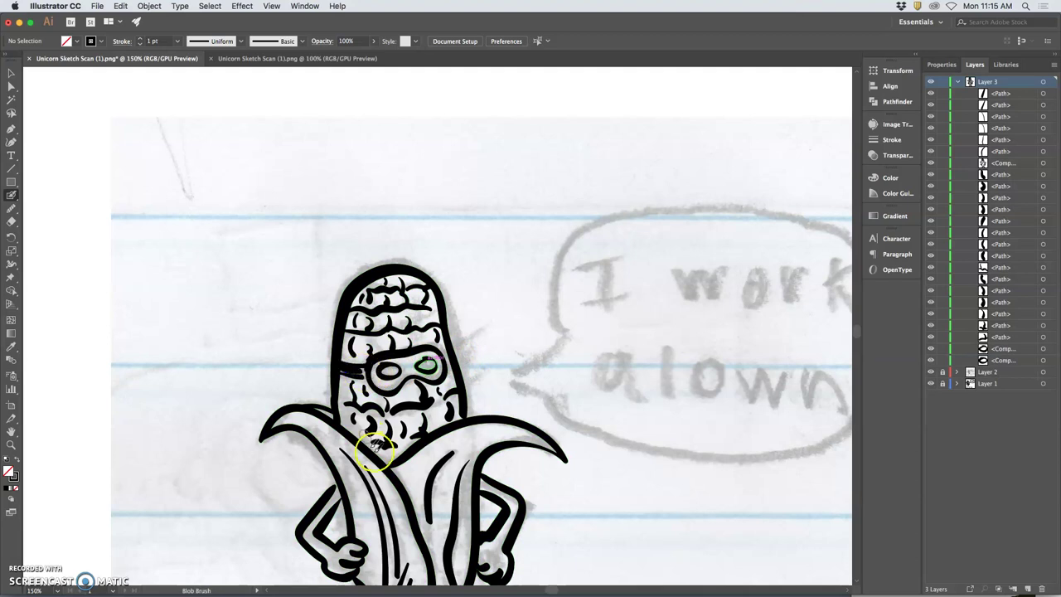
{"action": "key", "text": "super+z"}
{"action": "left_click_drag", "start_coordinate": [451, 353], "coordinate": [443, 357]}
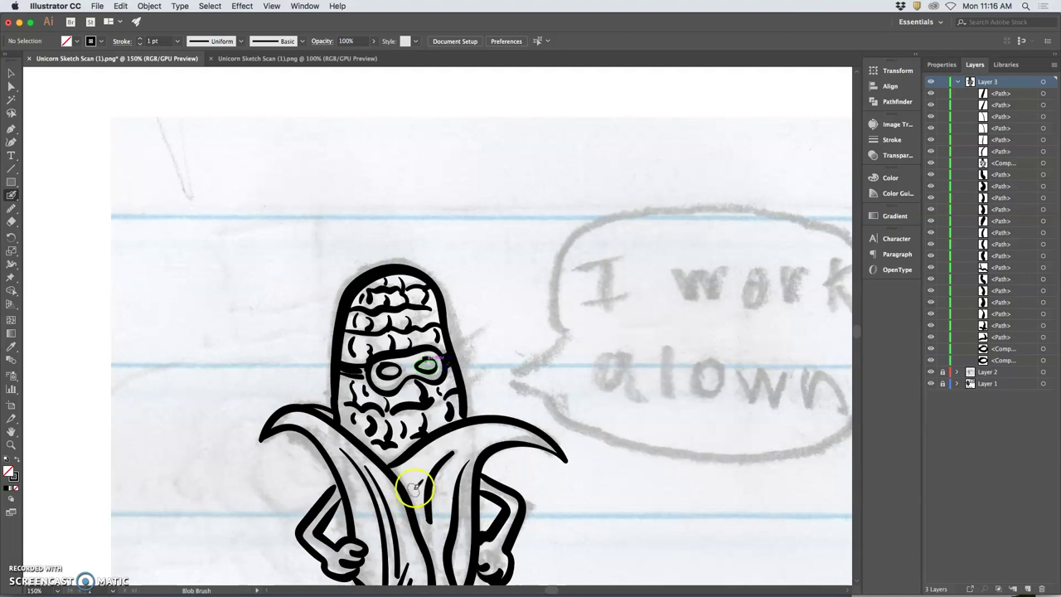
- Ink the two tapered strokes of the speech bubble's tail beside the corn's head
{"action": "left_click_drag", "start_coordinate": [429, 462], "coordinate": [398, 299]}
{"action": "left_click_drag", "start_coordinate": [422, 406], "coordinate": [332, 439]}
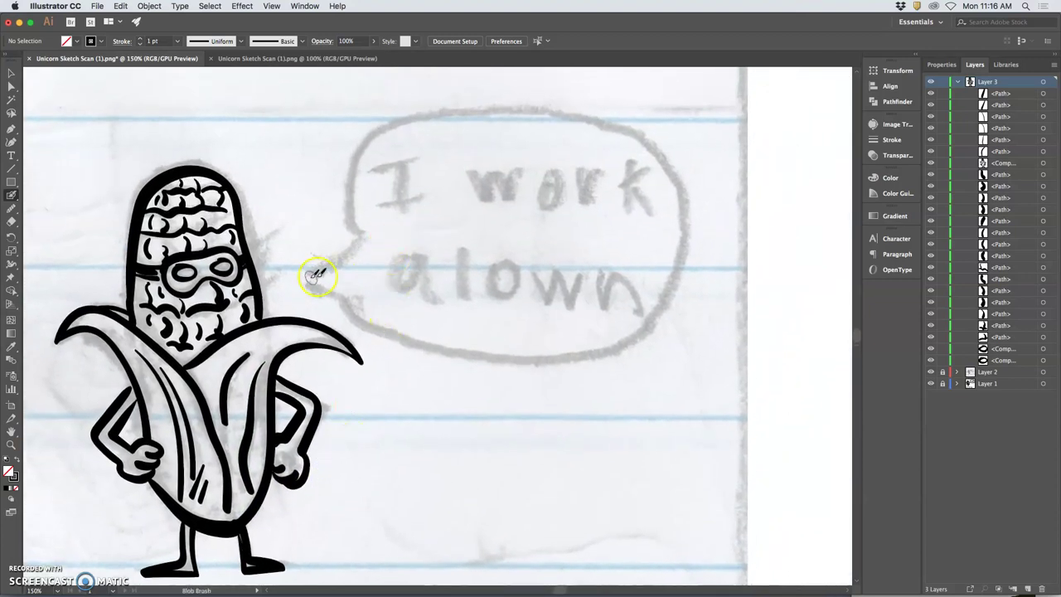
{"action": "left_click_drag", "start_coordinate": [306, 273], "coordinate": [352, 241]}
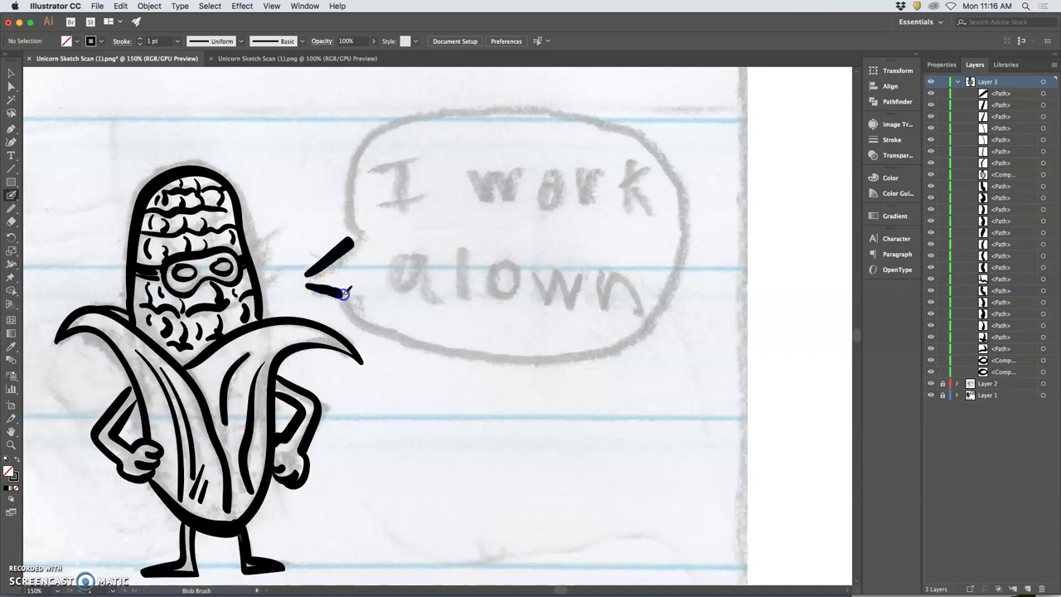
{"action": "left_click_drag", "start_coordinate": [344, 292], "coordinate": [357, 297]}
- Ink the speech bubble's rounded outline from the upper tail stroke around to the lower one, undoing the first attempt and redrawing it
{"action": "mouse_move", "coordinate": [400, 341]}
{"action": "left_mouse_down"}
{"action": "mouse_move", "coordinate": [584, 356]}
{"action": "mouse_move", "coordinate": [628, 338]}
{"action": "mouse_move", "coordinate": [680, 276]}
{"action": "mouse_move", "coordinate": [689, 223]}
{"action": "mouse_move", "coordinate": [672, 170]}
{"action": "mouse_move", "coordinate": [631, 138]}
{"action": "mouse_move", "coordinate": [553, 119]}
{"action": "mouse_move", "coordinate": [468, 115]}
{"action": "mouse_move", "coordinate": [340, 130]}
{"action": "mouse_move", "coordinate": [313, 152]}
{"action": "mouse_move", "coordinate": [306, 202]}
{"action": "mouse_move", "coordinate": [346, 243]}
{"action": "left_mouse_up"}
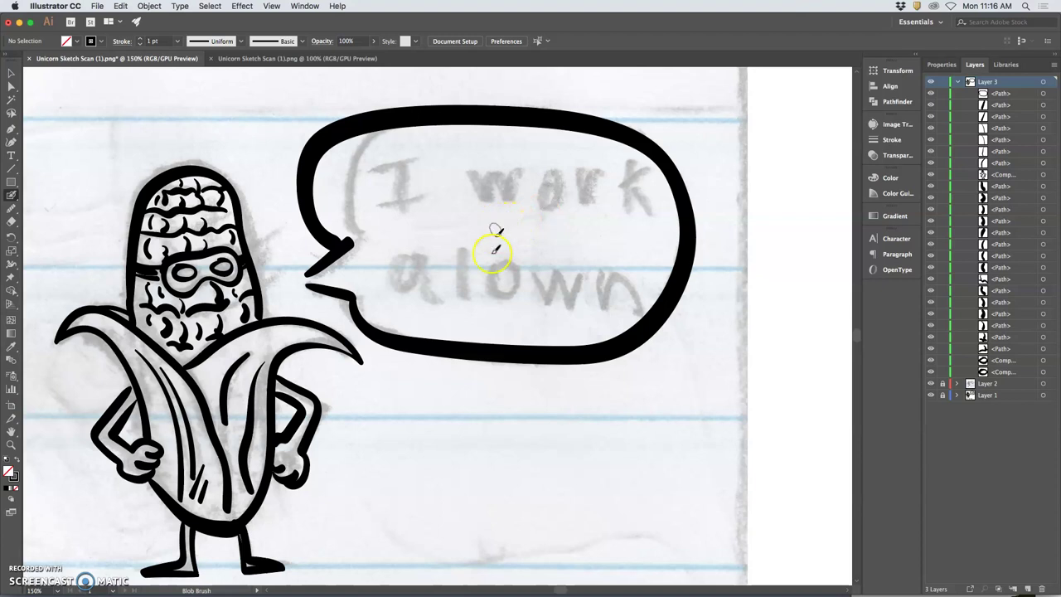
{"action": "key", "text": "super+z"}
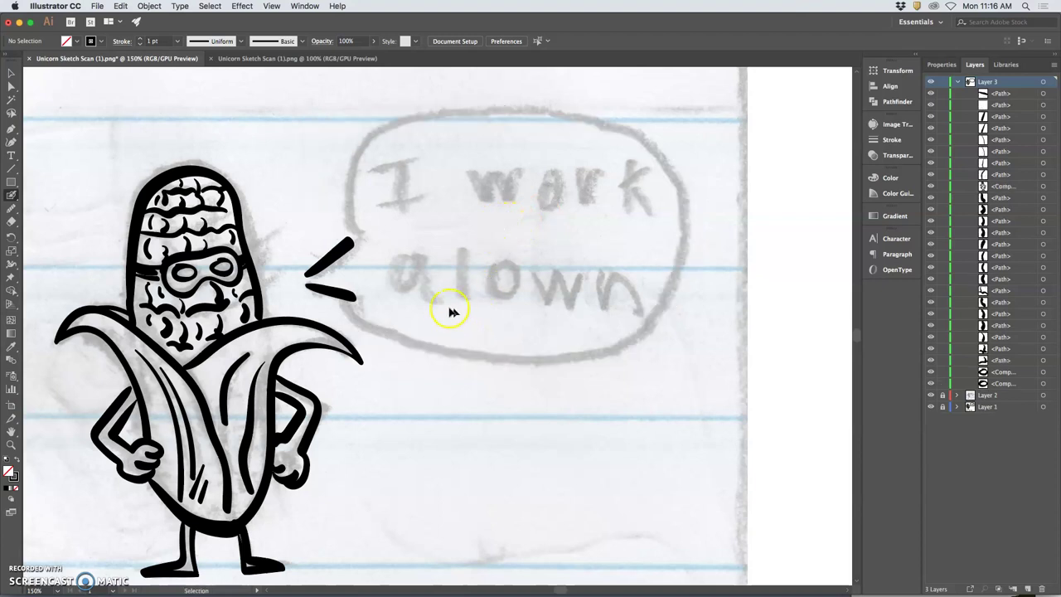
{"action": "mouse_move", "coordinate": [348, 228]}
{"action": "left_mouse_down"}
{"action": "mouse_move", "coordinate": [358, 154]}
{"action": "mouse_move", "coordinate": [394, 126]}
{"action": "mouse_move", "coordinate": [452, 110]}
{"action": "mouse_move", "coordinate": [561, 115]}
{"action": "mouse_move", "coordinate": [620, 142]}
{"action": "mouse_move", "coordinate": [644, 177]}
{"action": "mouse_move", "coordinate": [651, 239]}
{"action": "mouse_move", "coordinate": [629, 298]}
{"action": "mouse_move", "coordinate": [597, 329]}
{"action": "mouse_move", "coordinate": [526, 347]}
{"action": "mouse_move", "coordinate": [458, 344]}
{"action": "mouse_move", "coordinate": [366, 298]}
{"action": "left_mouse_up"}
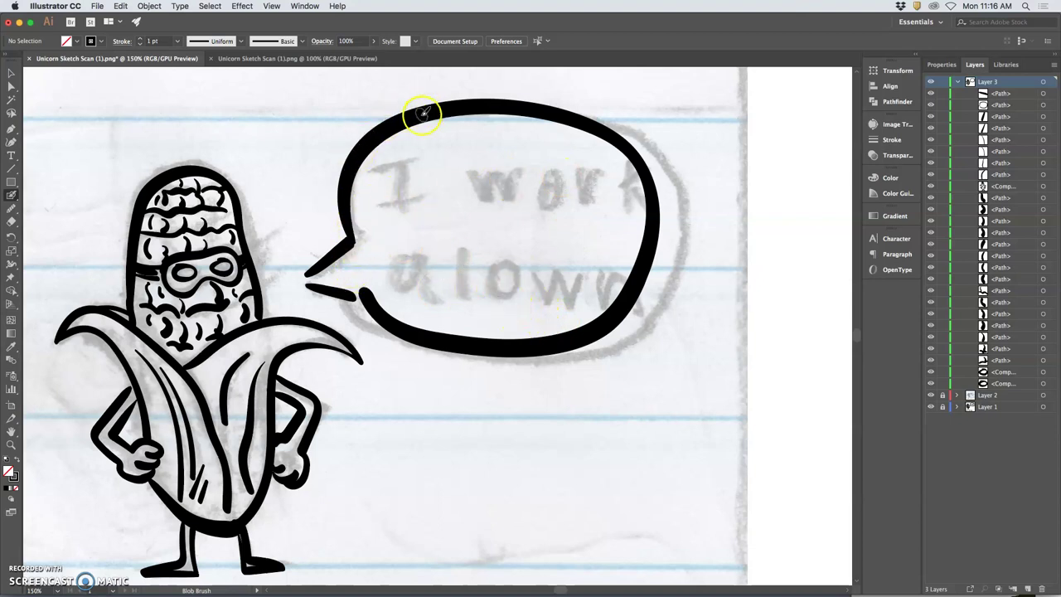
- Move the lower tail stroke so that its end meets the speech bubble's outline, and deselect it
{"action": "left_click", "coordinate": [11, 86]}
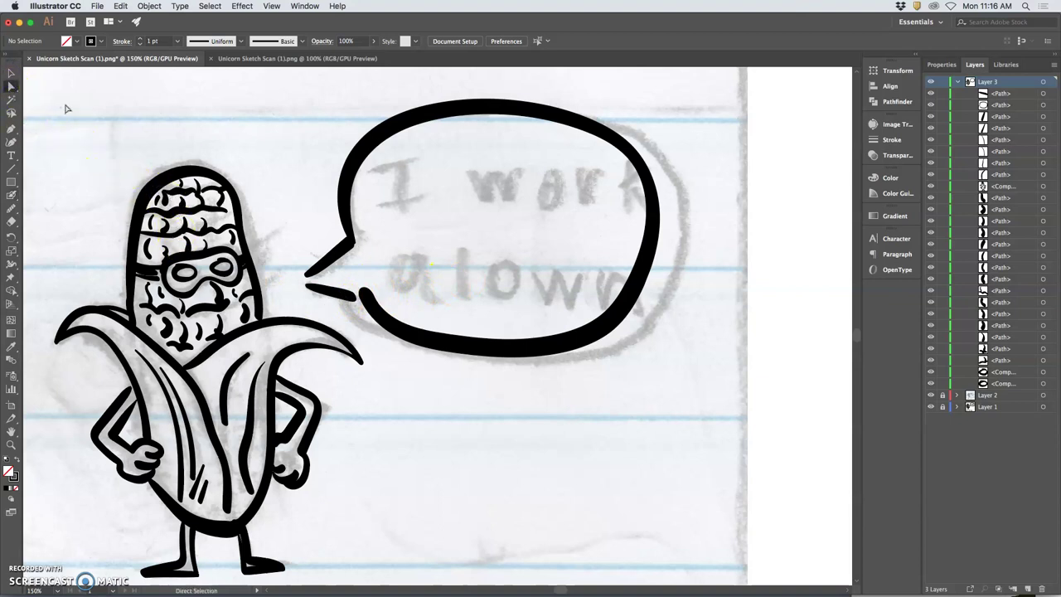
{"action": "left_click", "coordinate": [333, 291]}
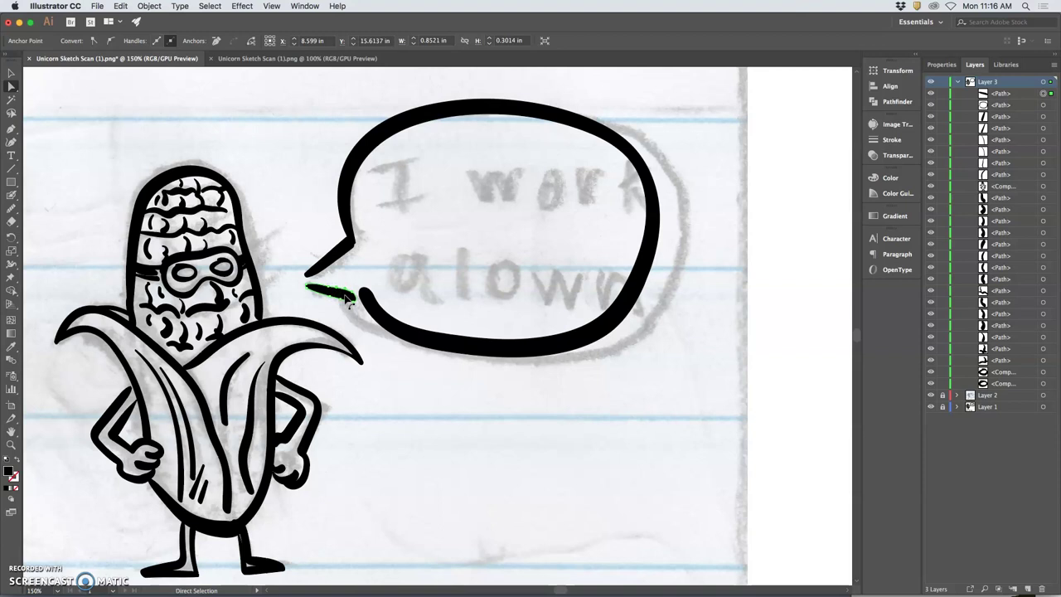
{"action": "left_click", "coordinate": [13, 71]}
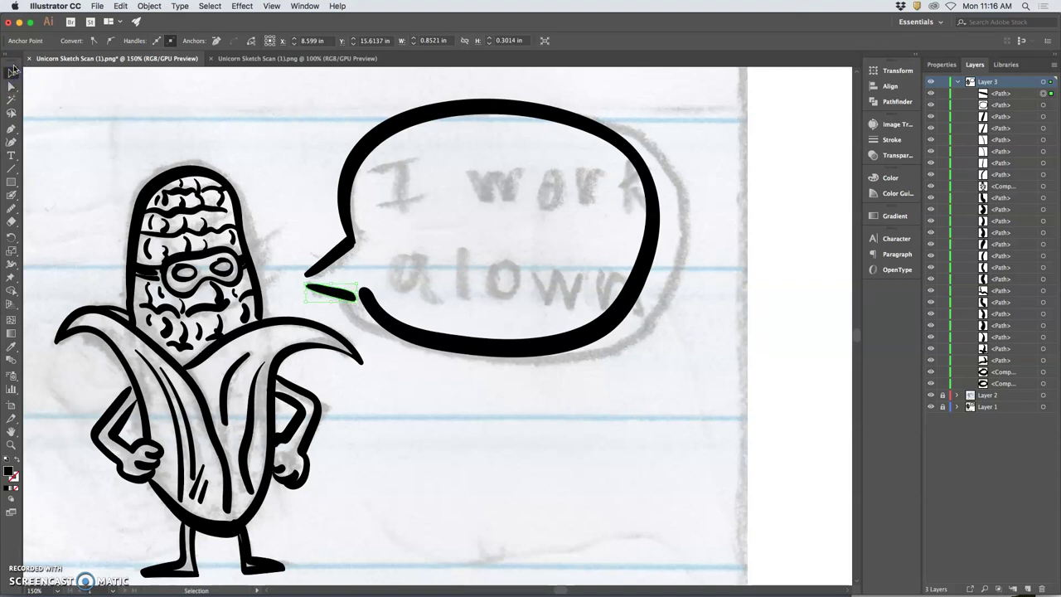
{"action": "left_click_drag", "start_coordinate": [330, 294], "coordinate": [367, 288]}
{"action": "left_click", "coordinate": [358, 296]}
{"action": "left_click", "coordinate": [392, 286]}
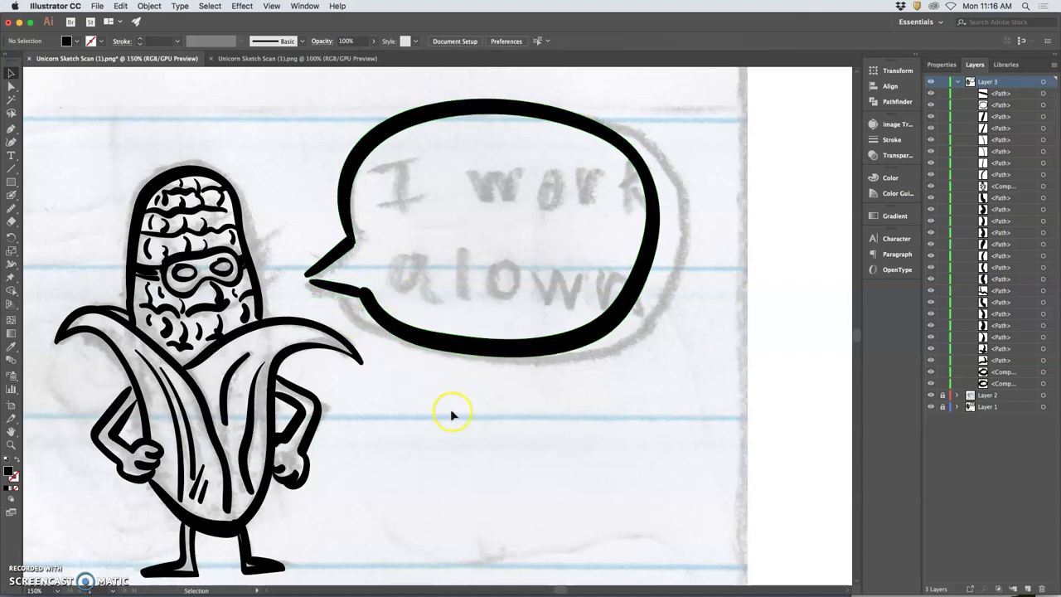